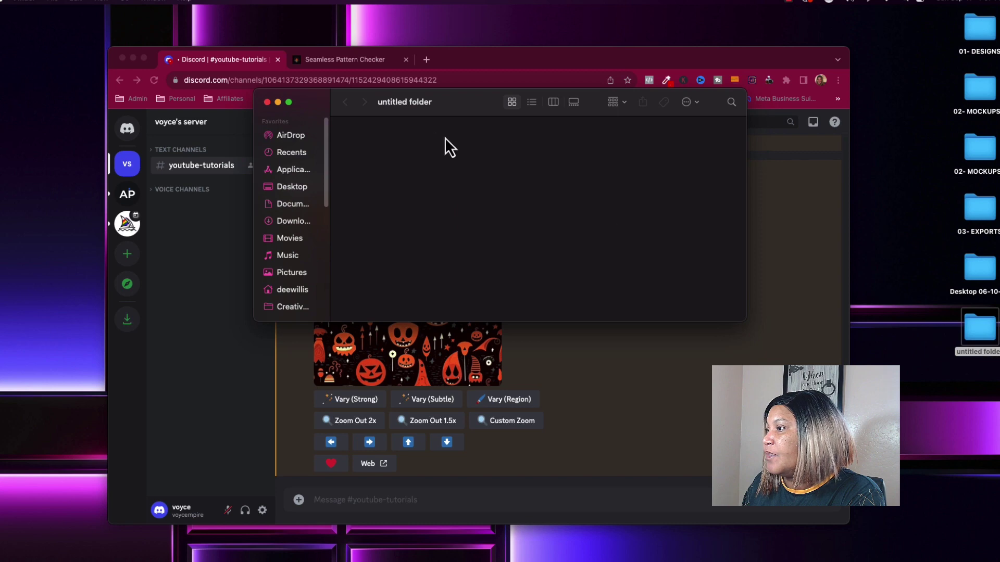
Step: Close the empty Finder window, rename the desktop folder 'Vintage Christmas Digital Papers', and maximize the browser
left_click(267, 103)
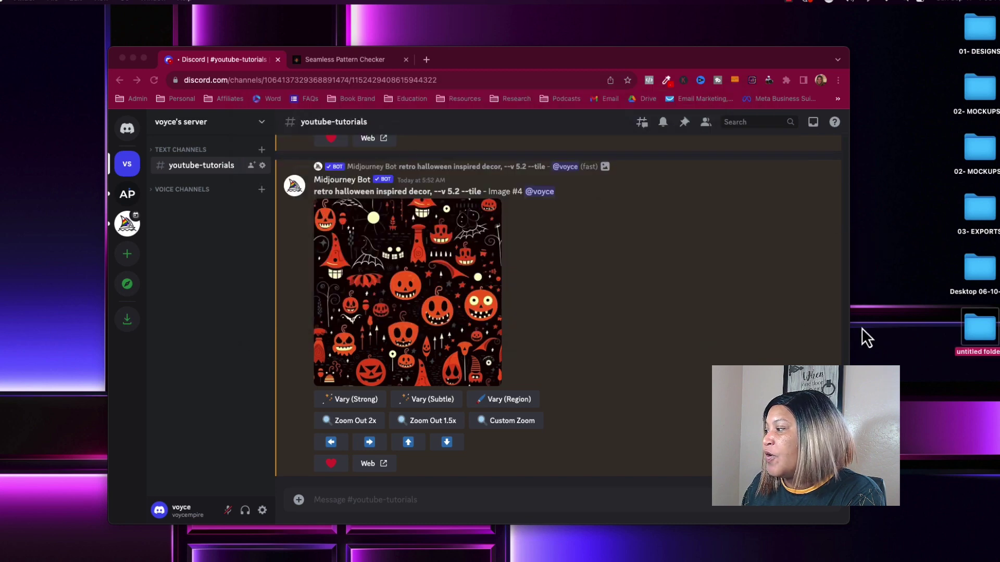
right_click(975, 354)
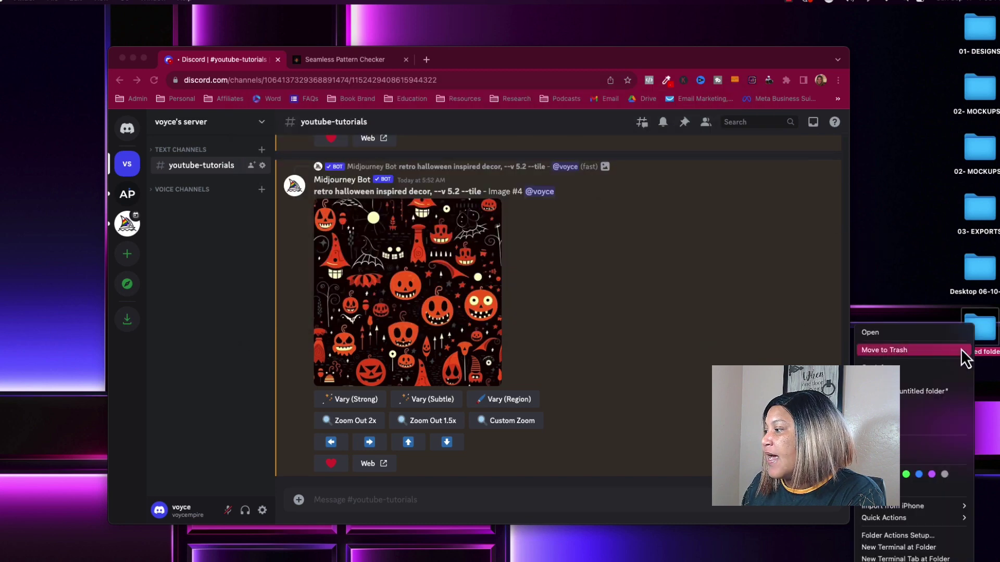
left_click(927, 377)
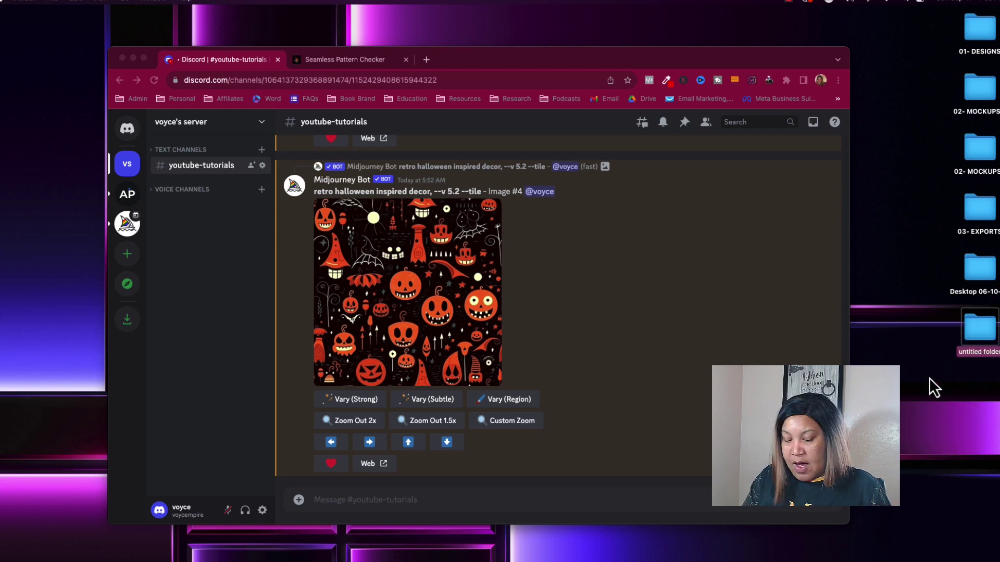
type("Vintage Chris")
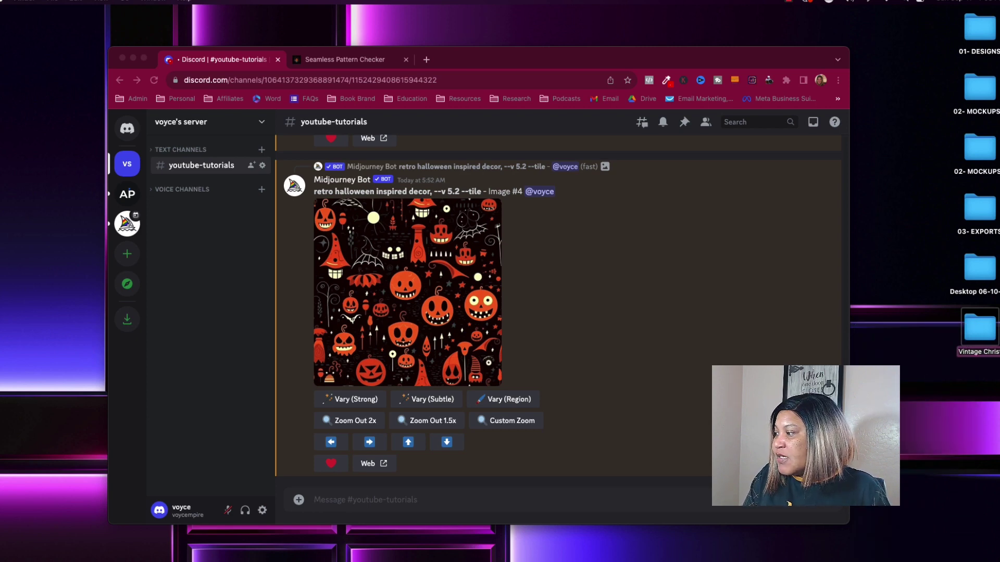
type("tmas Digital Papers")
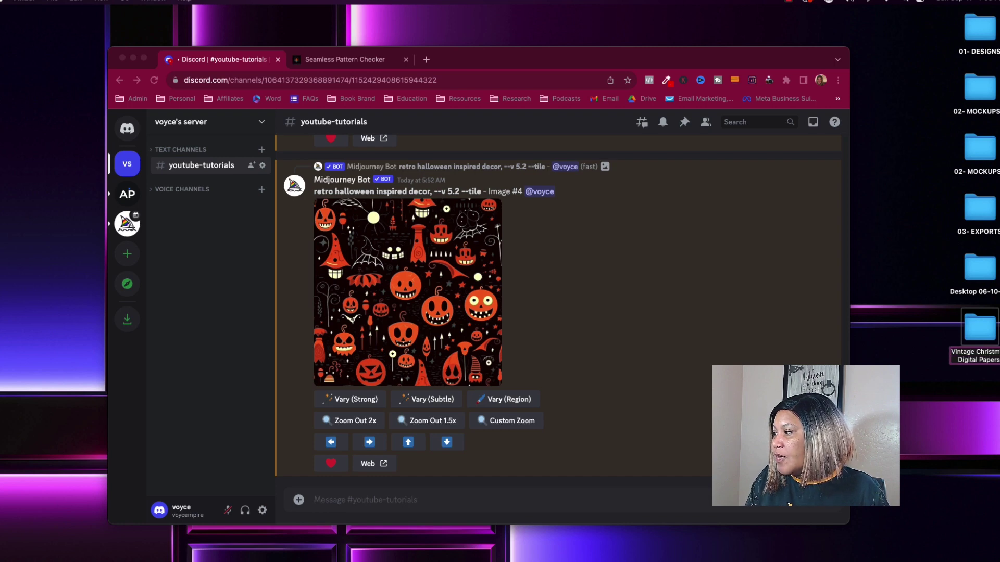
key("Return")
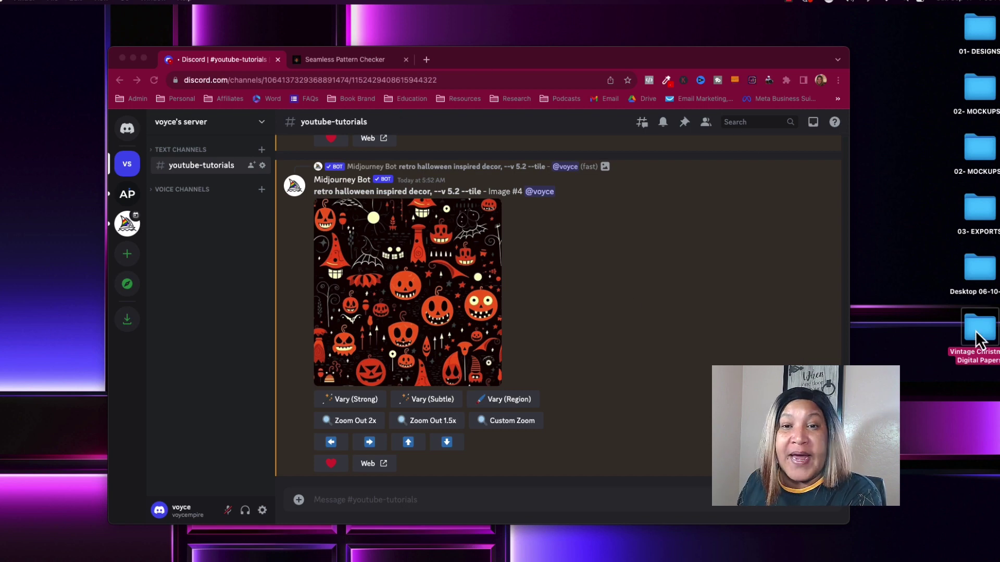
left_click_drag(978, 338, 996, 365)
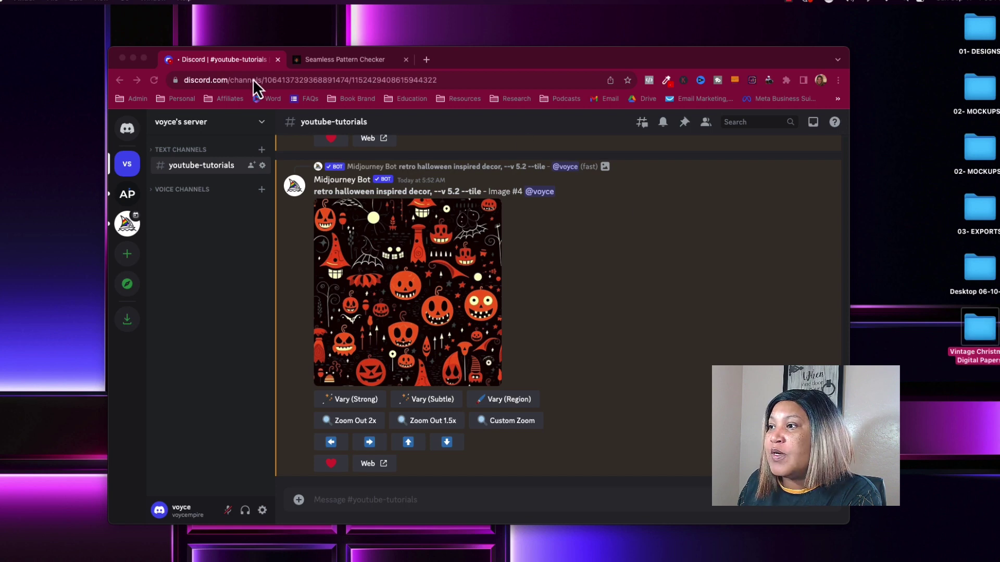
left_click(144, 58)
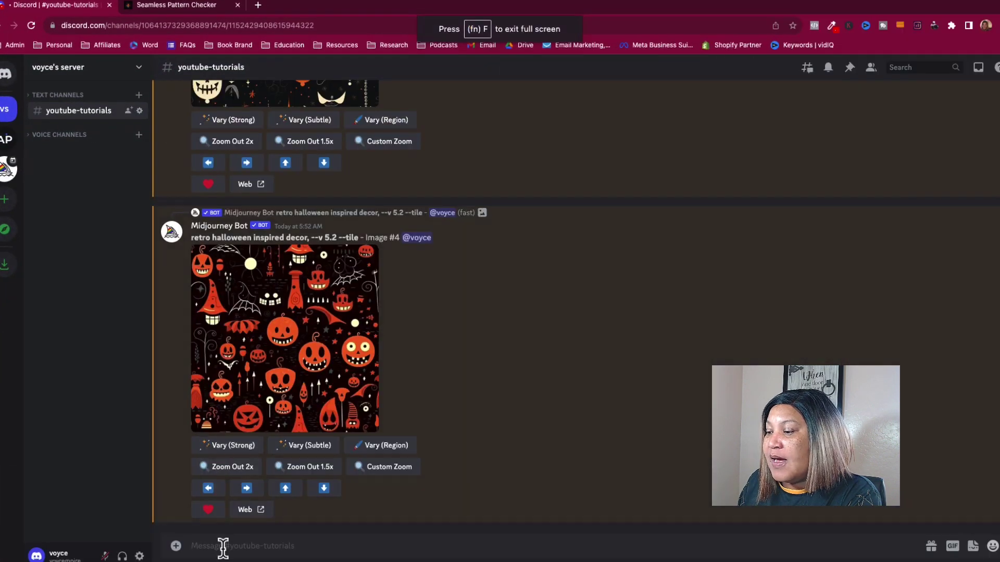
Step: Run /imagine with the prompt 'vintage christmas inspired decor, --v 5.2 --tile'
left_click(222, 546)
type("/imagine")
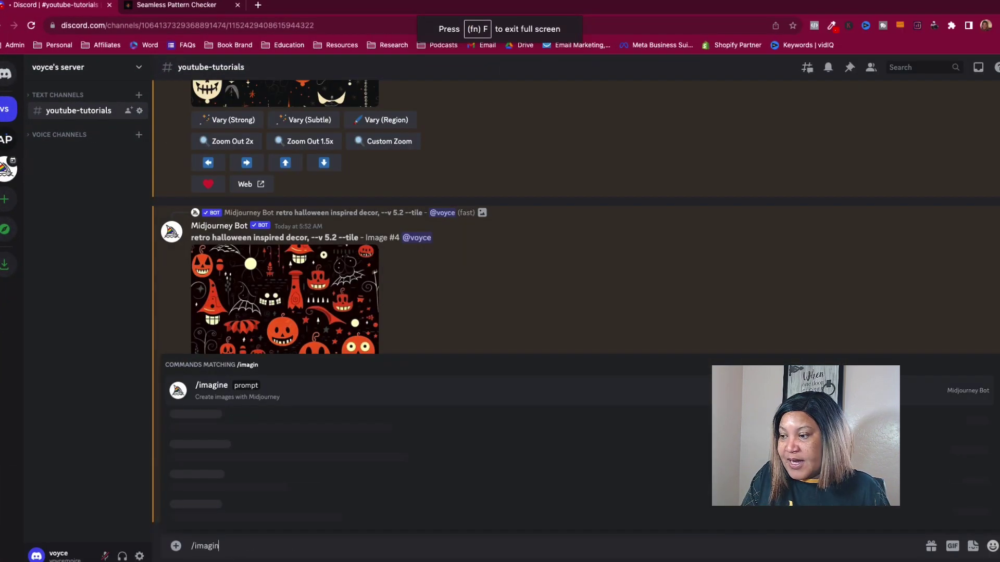
key("Tab")
type("/imagine prompt:vintage christmas inspired decor, --v 5.2 --tile")
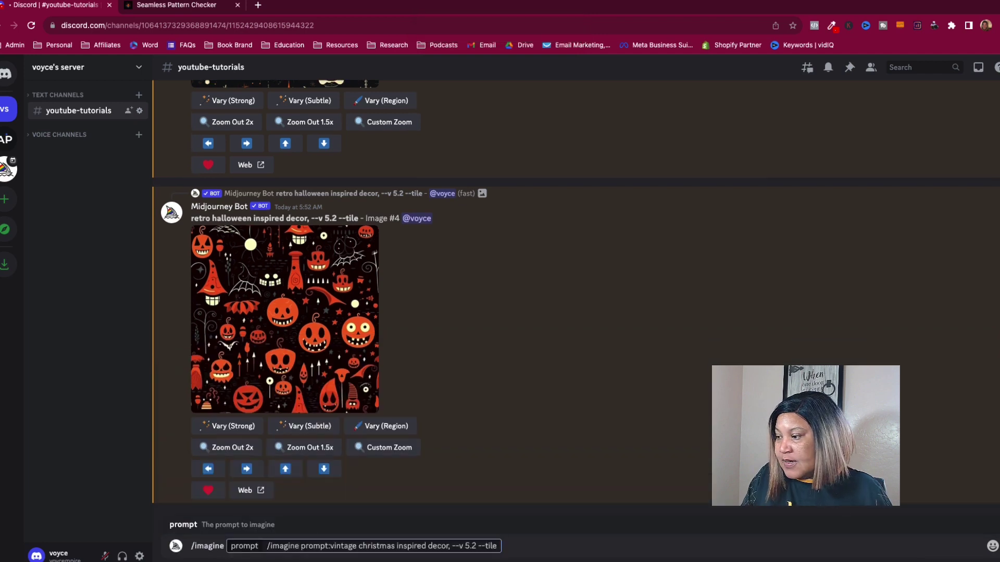
key("Return")
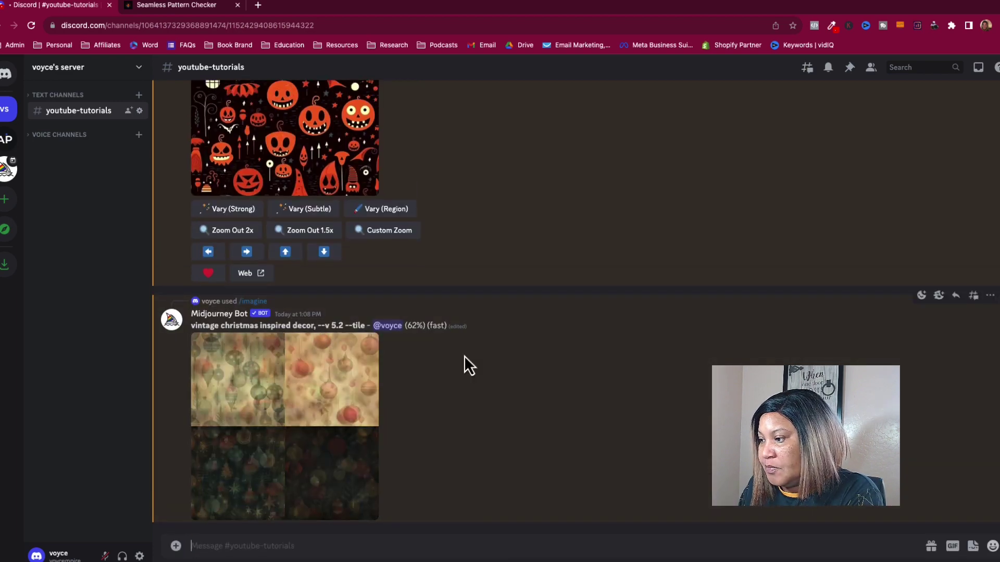
Step: Inspect the resulting ornament grid at full resolution in a browser tab, then close it
left_click(322, 400)
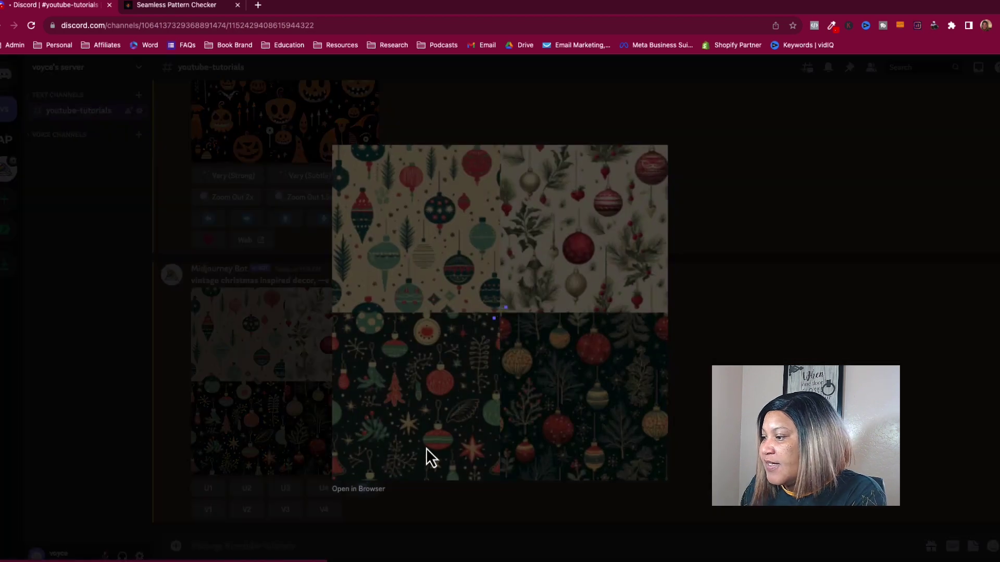
left_click(371, 488)
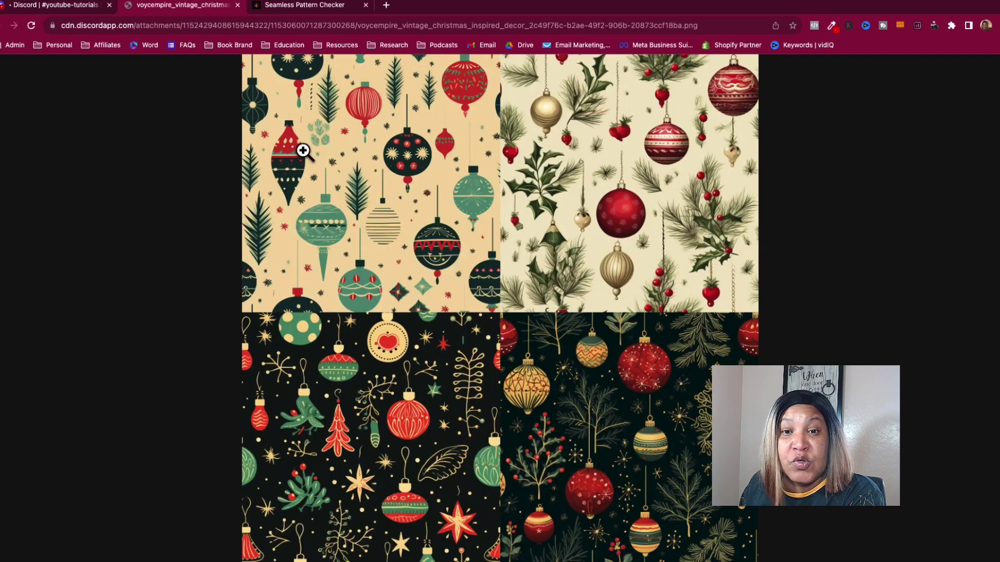
left_click(326, 154)
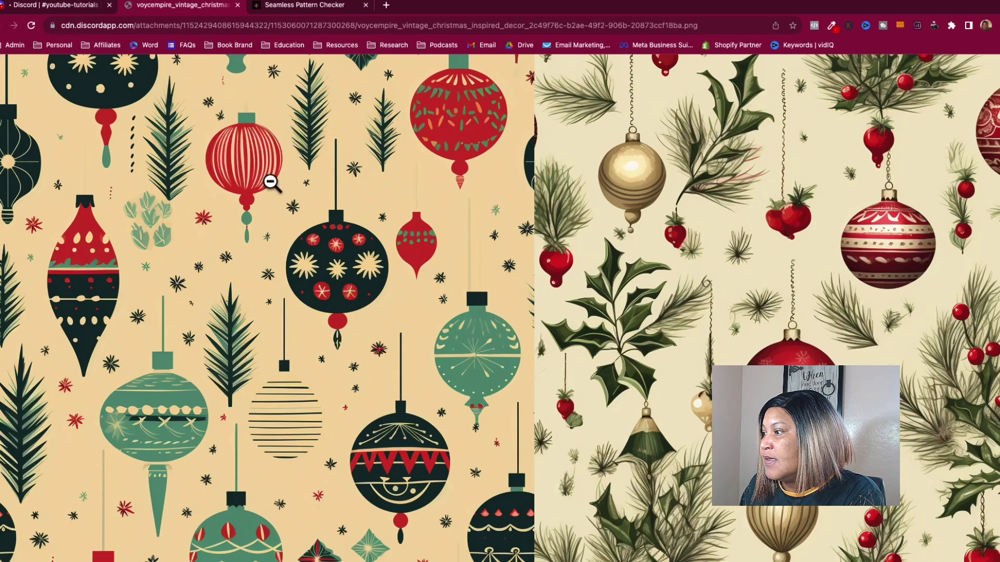
scroll(271, 192, "down", 15)
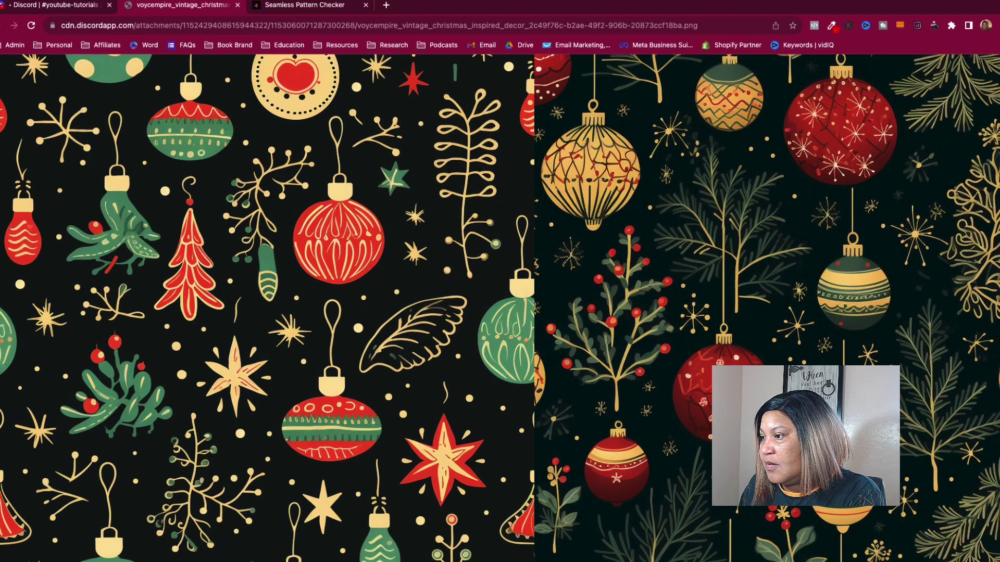
scroll(500, 308, "right", 3)
scroll(240, 547, "left", 3)
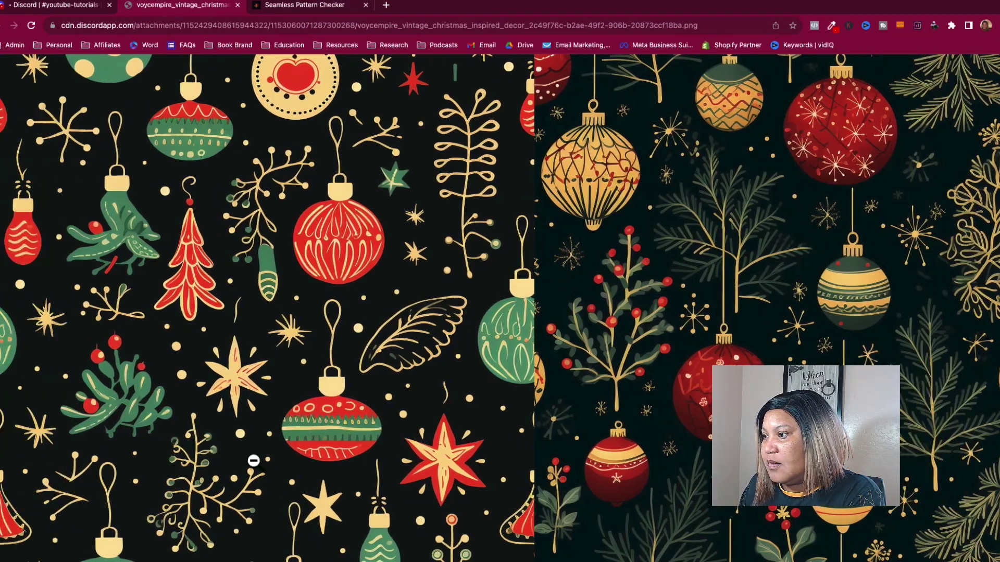
scroll(254, 461, "up", 15)
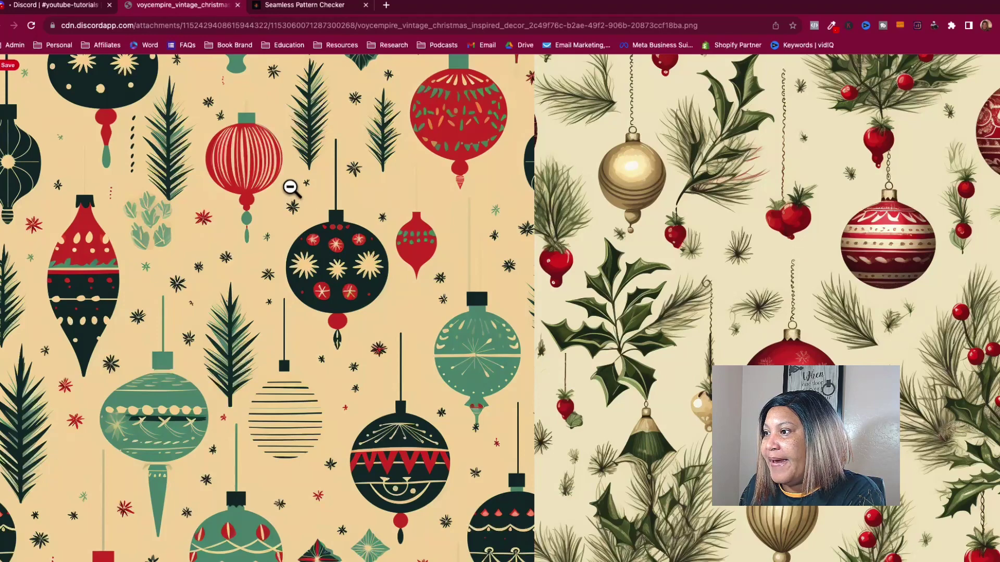
left_click(237, 5)
left_click(677, 352)
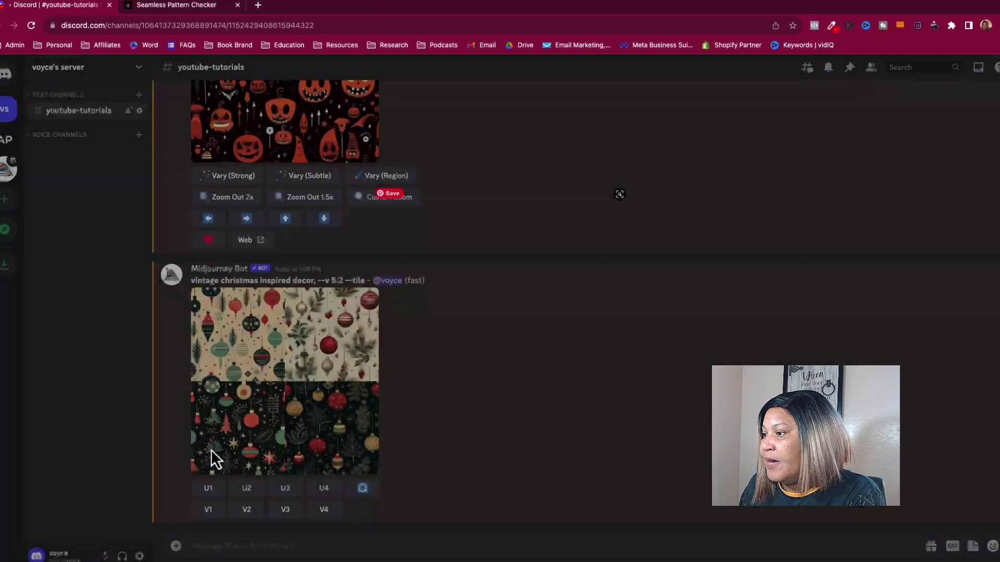
Step: Submit /imagine 'vintage christmas inspired decor, --v 5.2 --tile --repeat 2' and confirm both runs
type("/")
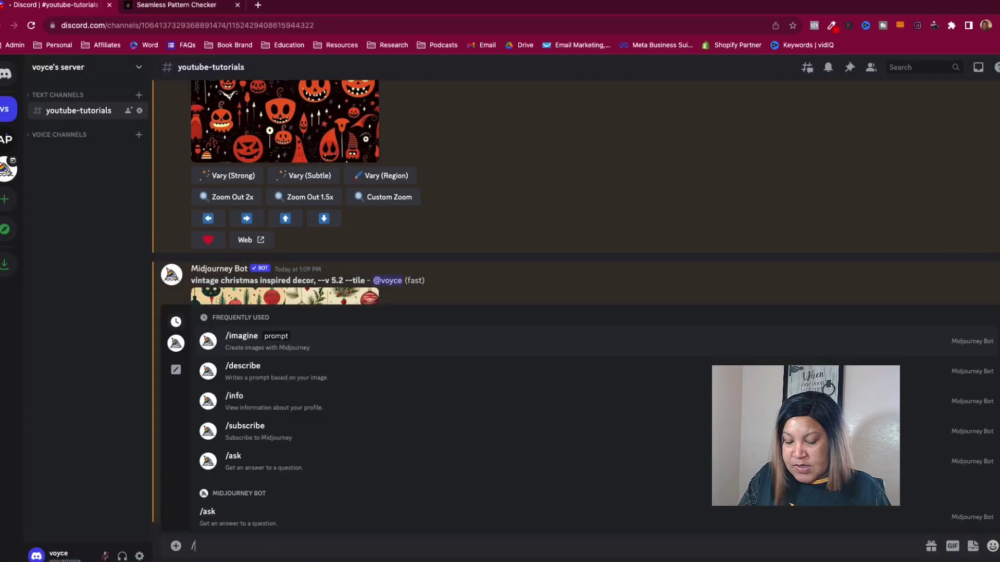
type("imagine")
key("Tab")
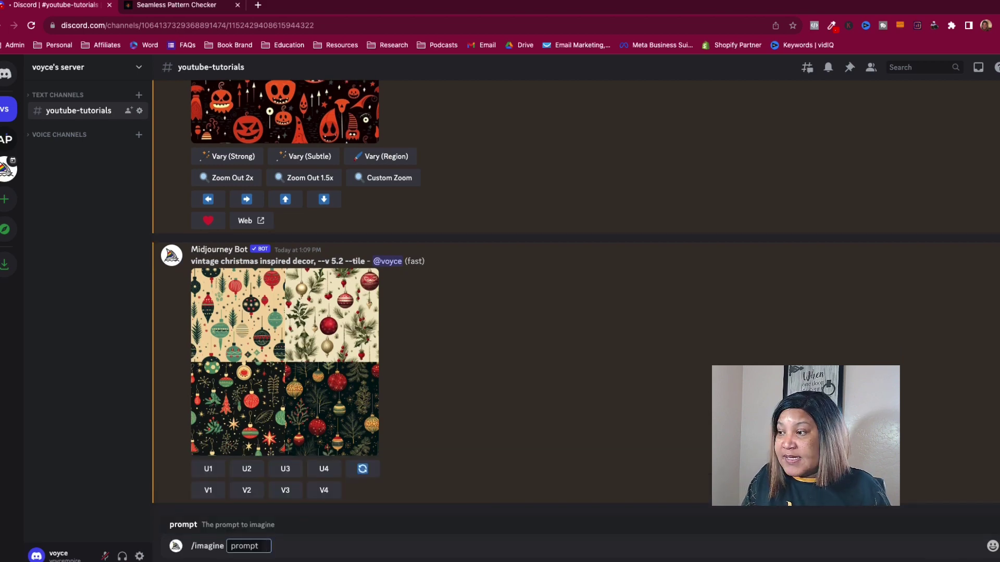
type("/imagine prompt:vintage christmas inspired decor, --v 5.2 --tile")
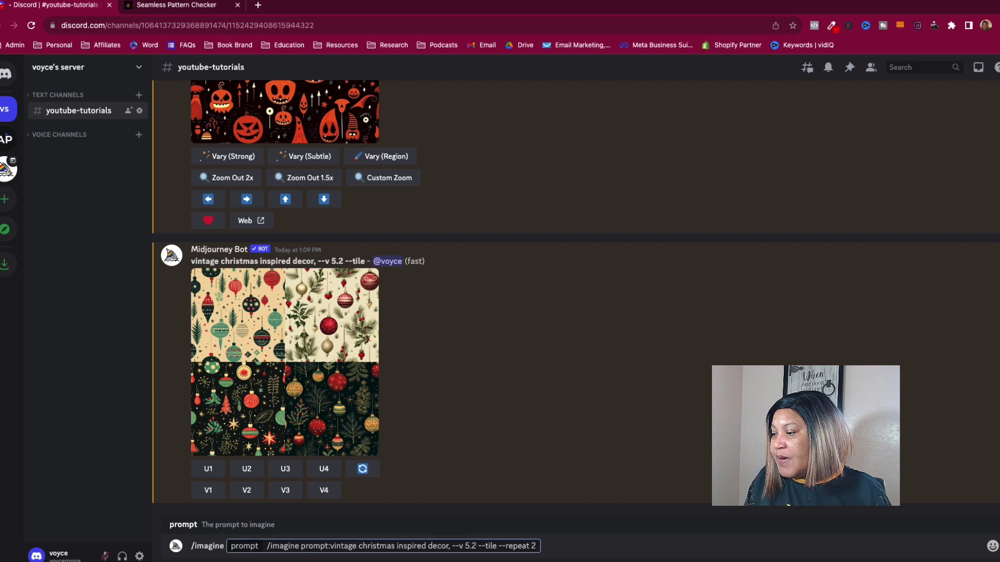
key("Return")
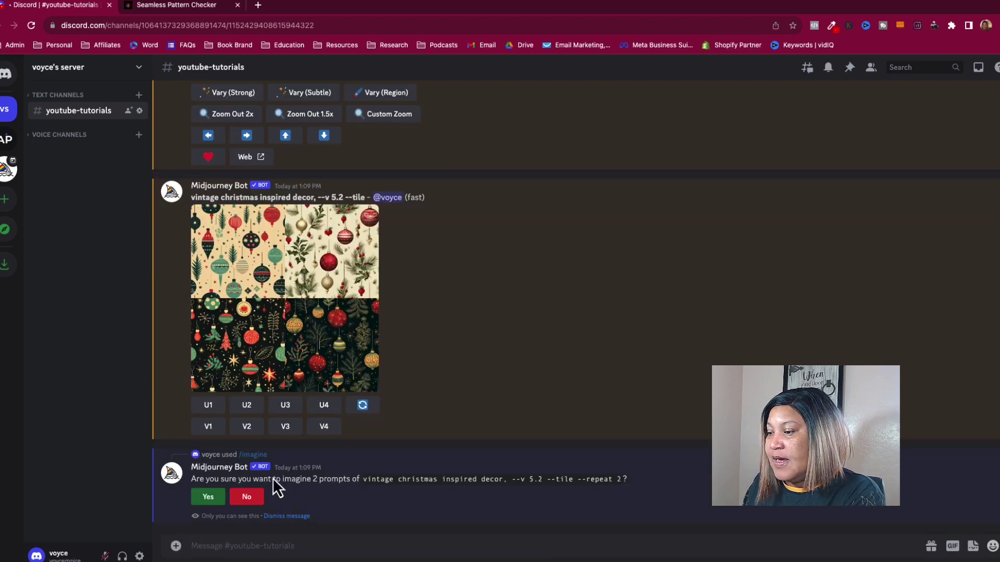
left_click(211, 498)
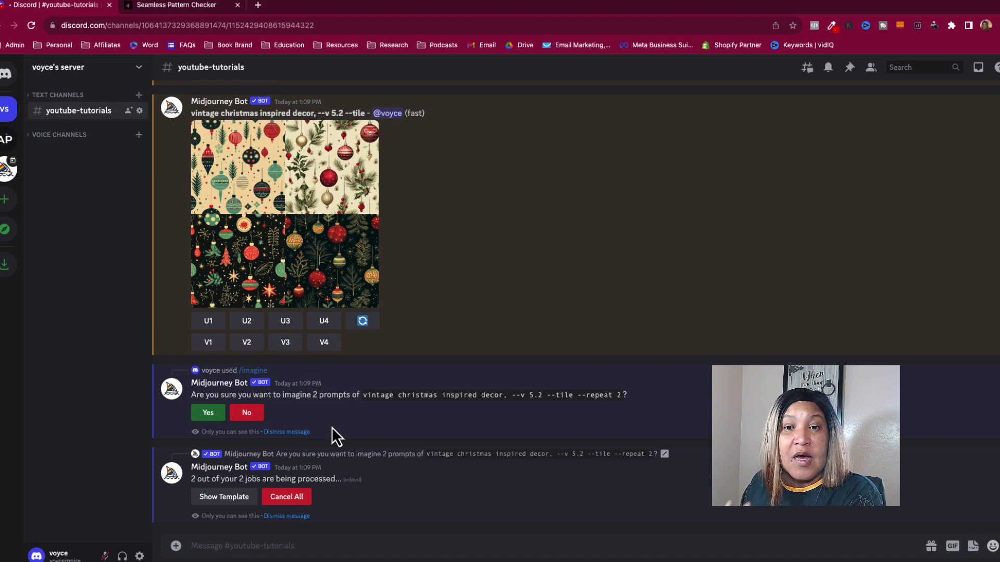
Step: View the first ornament grid at full resolution in a browser tab, scrolling across it
scroll(345, 426, "up", 5)
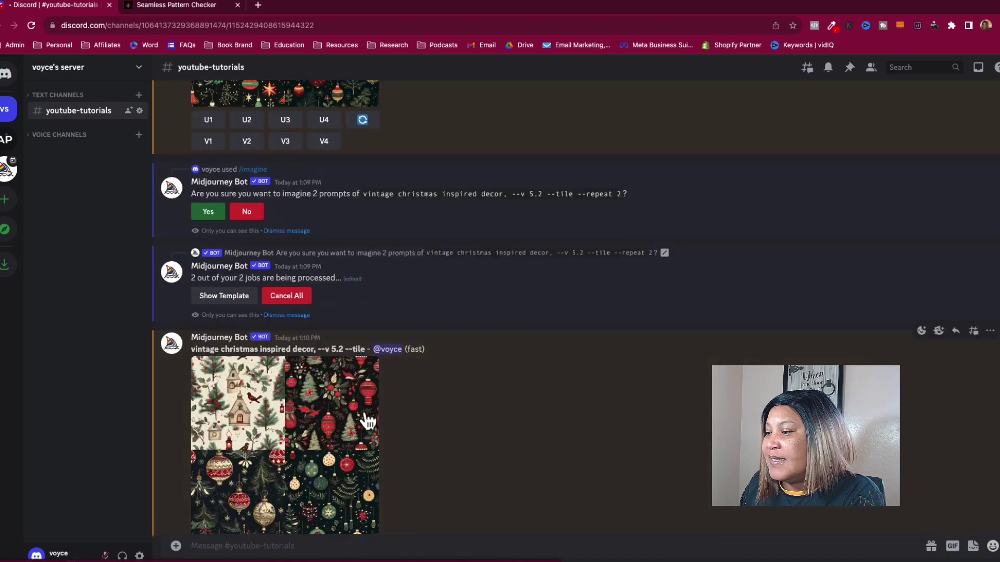
scroll(364, 416, "up", 5)
left_click(310, 307)
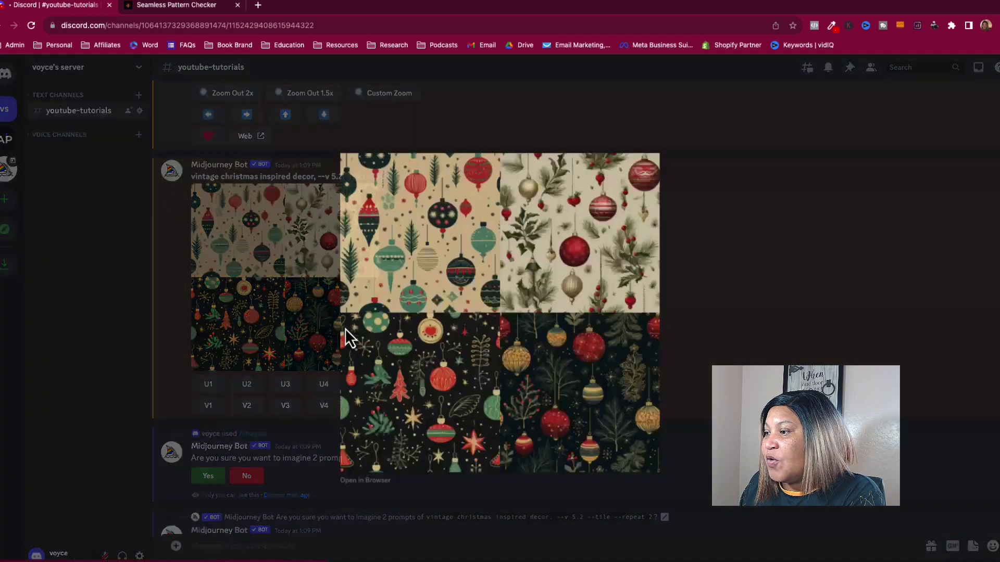
left_click(692, 353)
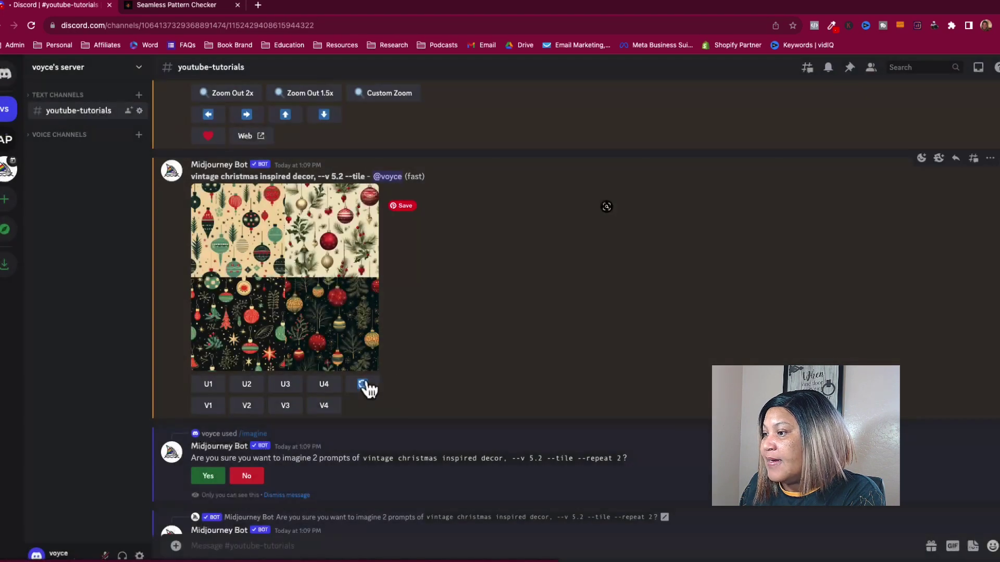
left_click(283, 330)
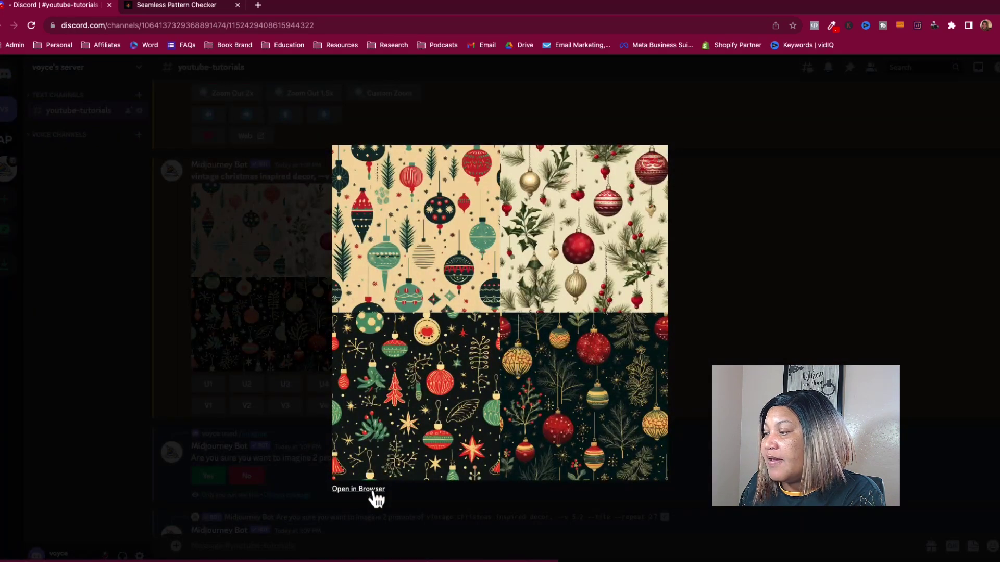
left_click(372, 492)
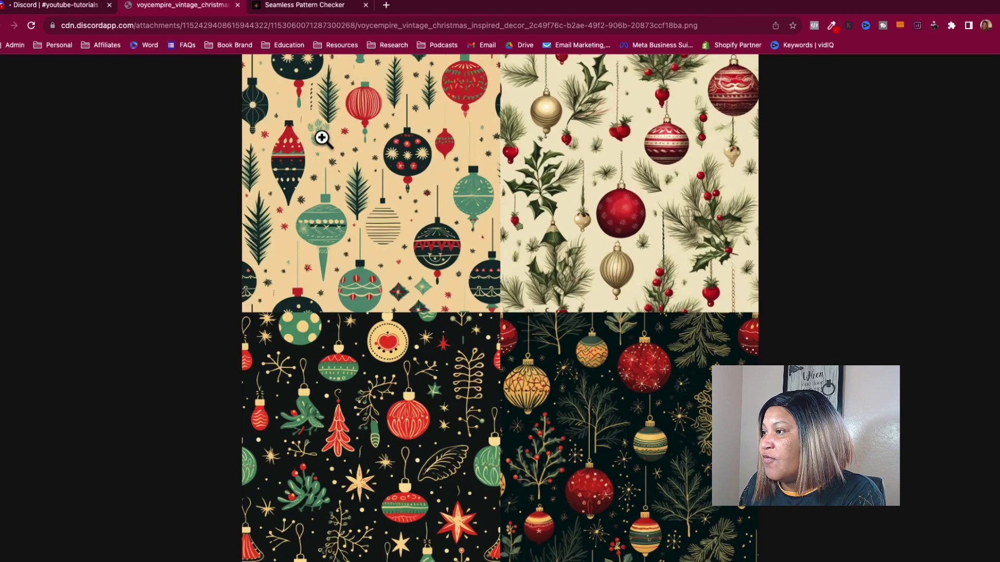
left_click(324, 136)
scroll(365, 258, "down", 9)
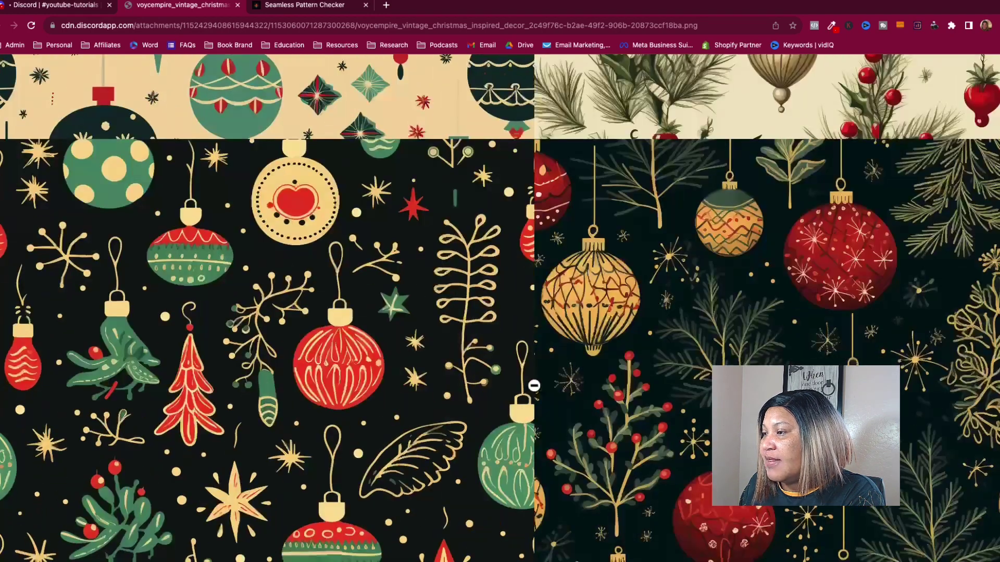
scroll(352, 257, "up", 6)
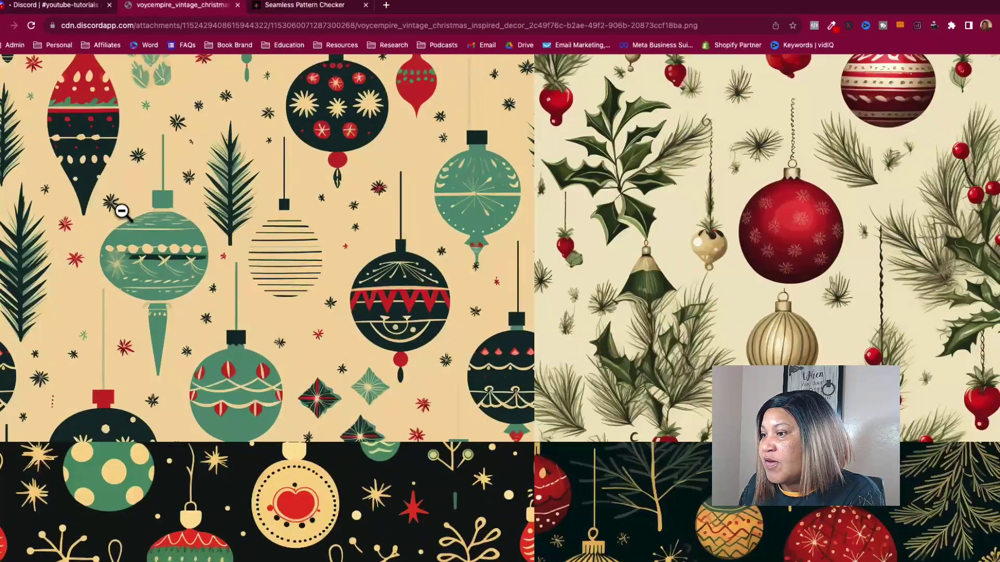
scroll(300, 357, "down", 8)
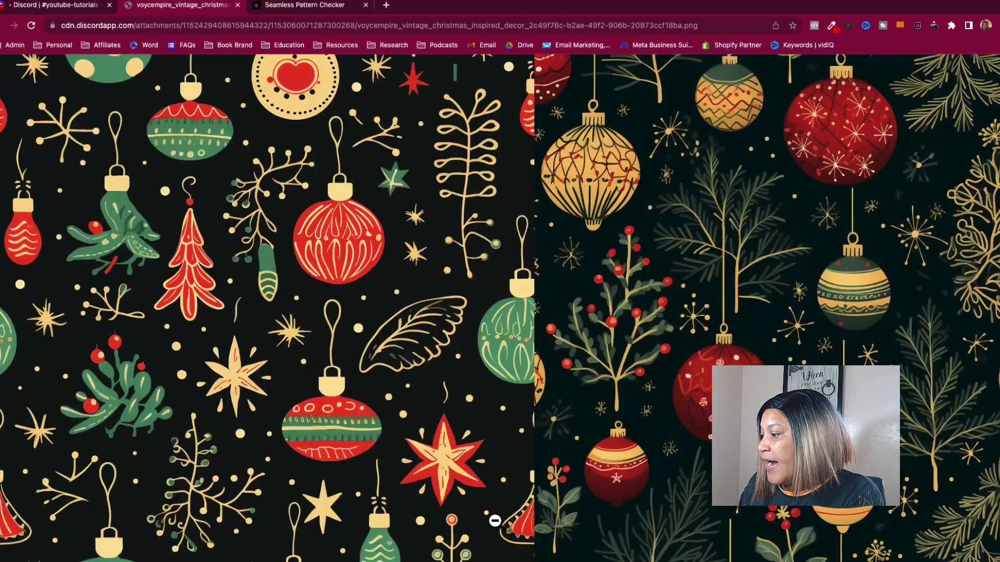
scroll(648, 448, "right", 3)
scroll(647, 451, "down", 10)
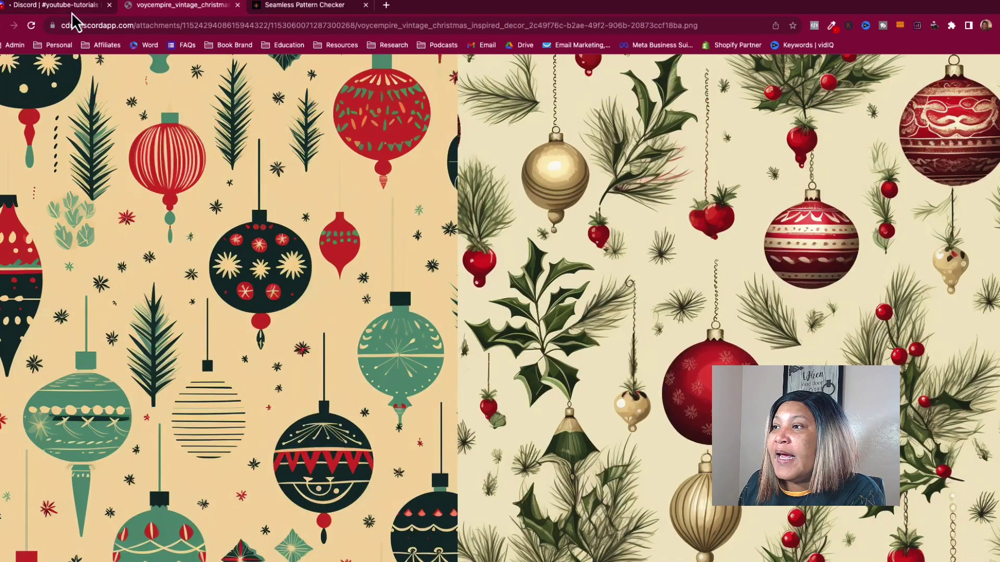
Step: Close the image tab and preview, then upscale the grid's first tile with U1
left_click(238, 6)
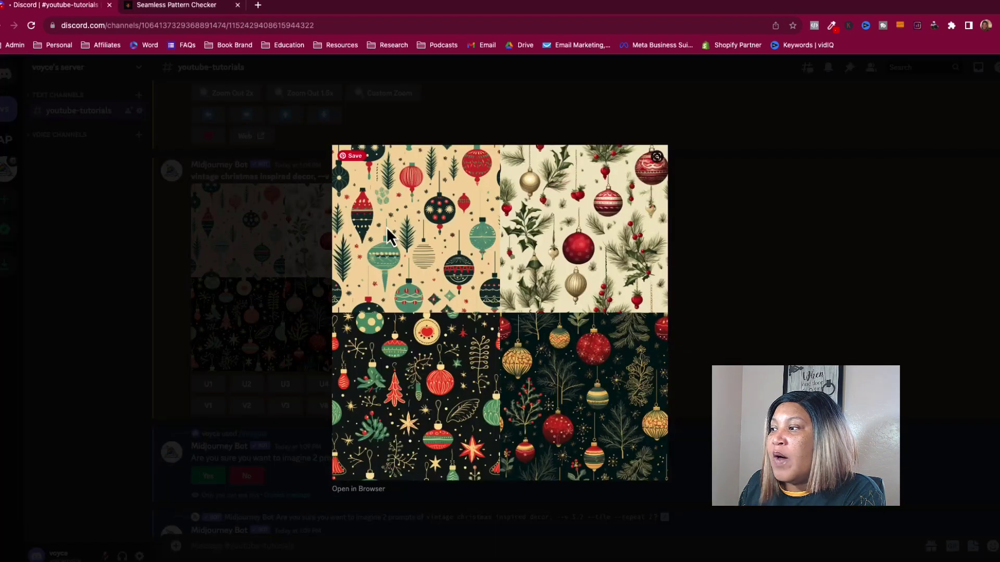
left_click(683, 258)
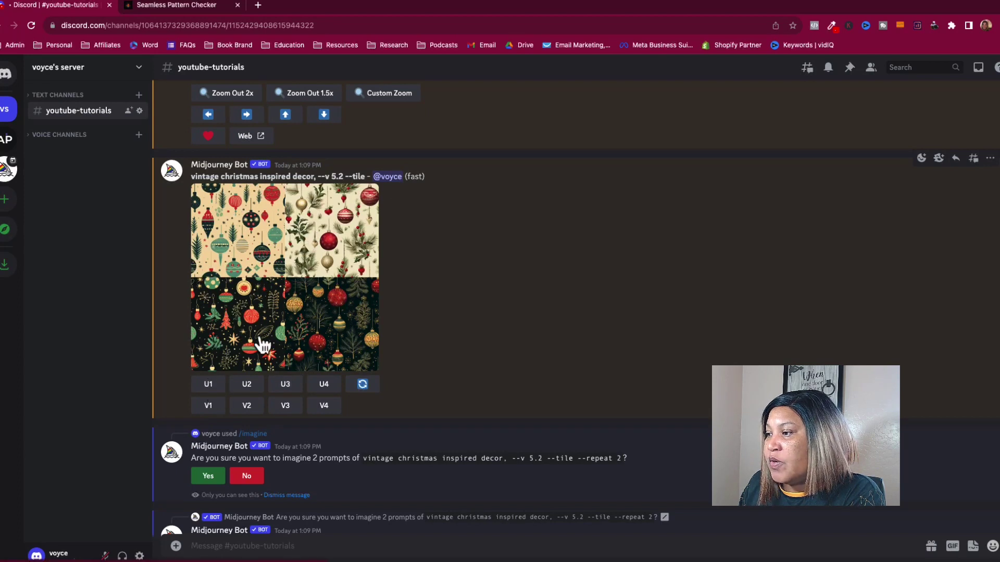
left_click(208, 386)
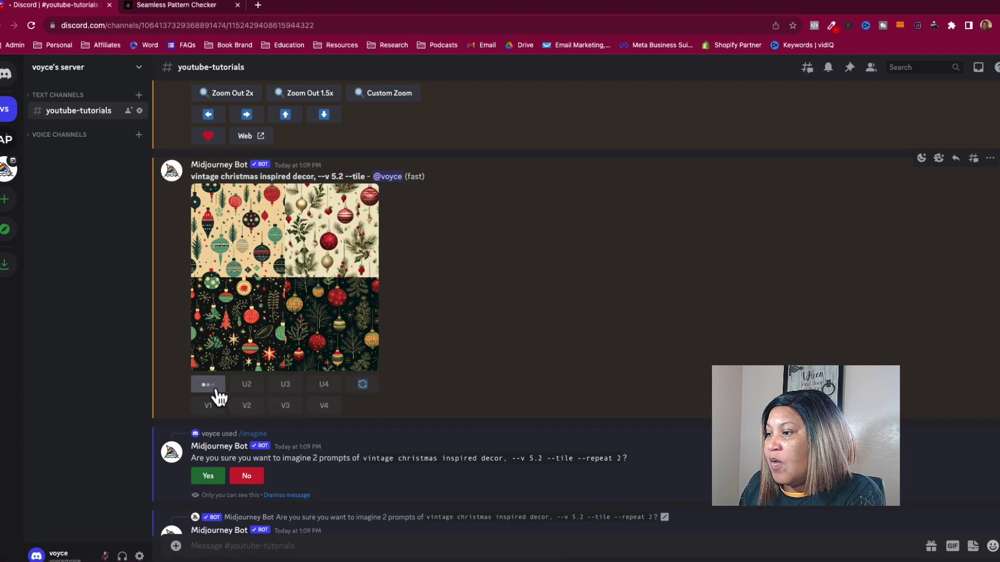
Step: Upscale tiles 2 and 3 of the first ornament grid
left_click(246, 386)
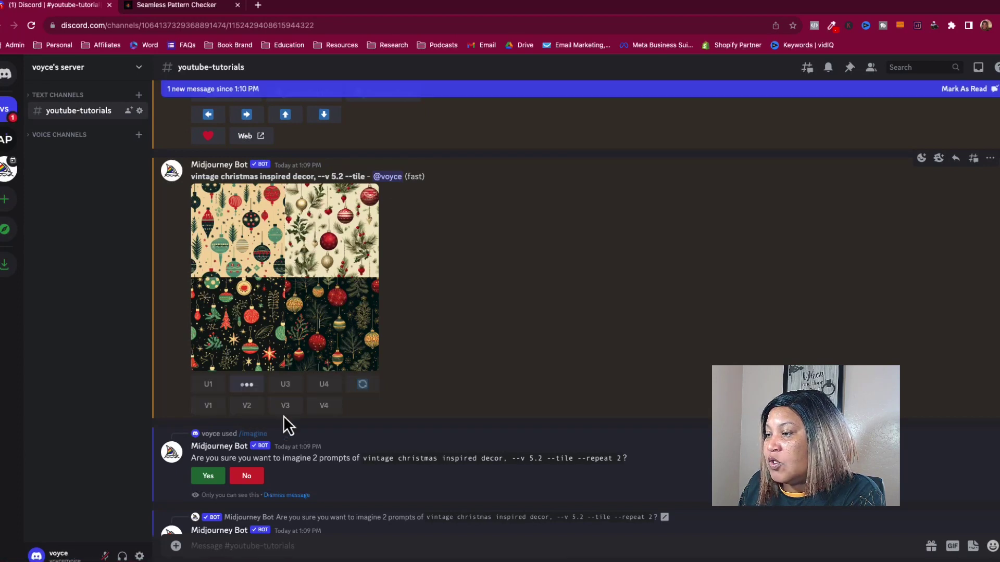
left_click(290, 388)
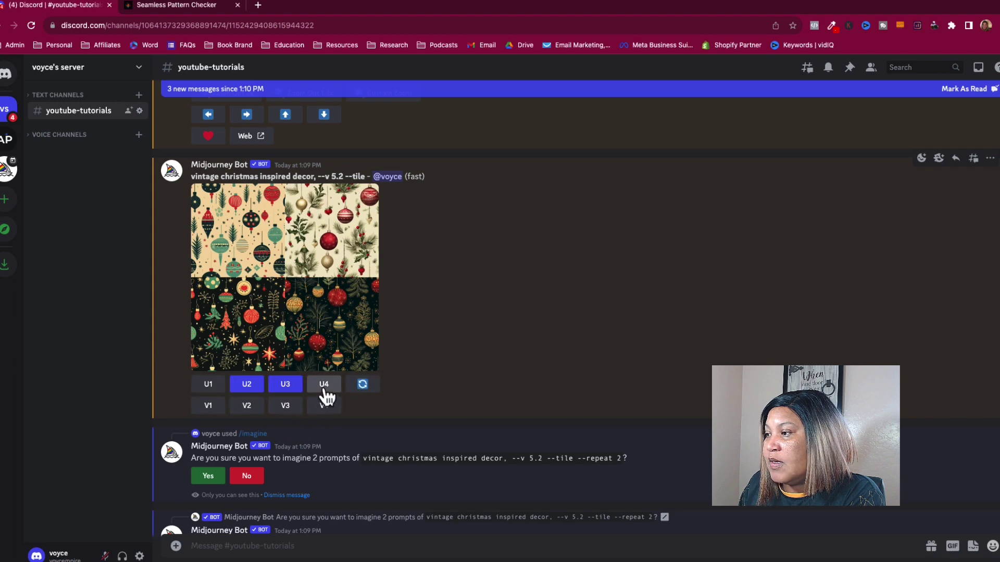
scroll(398, 418, "down", 6)
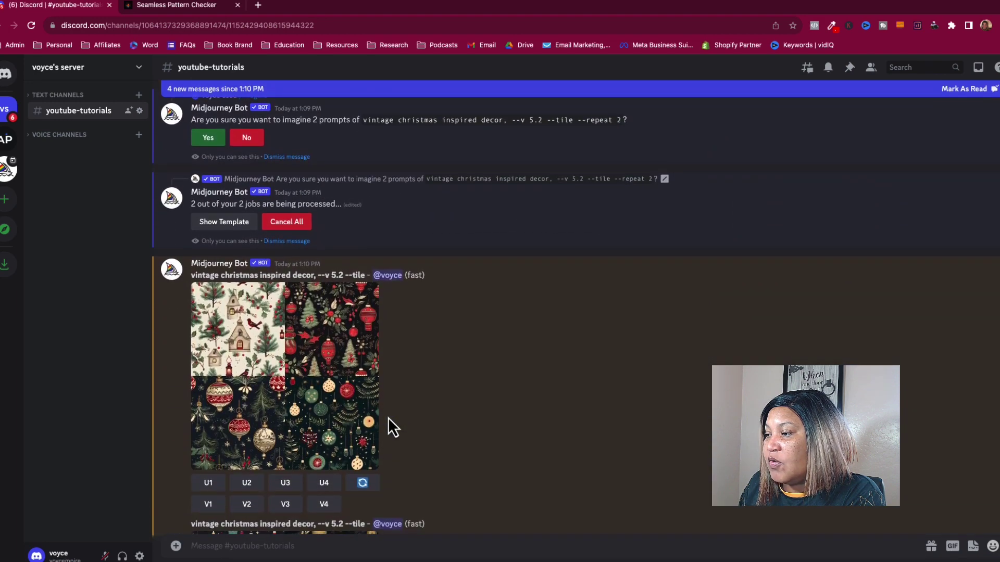
Step: Inspect the cabin-and-cardinal grid at full resolution, then return to the channel
left_click(293, 384)
left_click(341, 493)
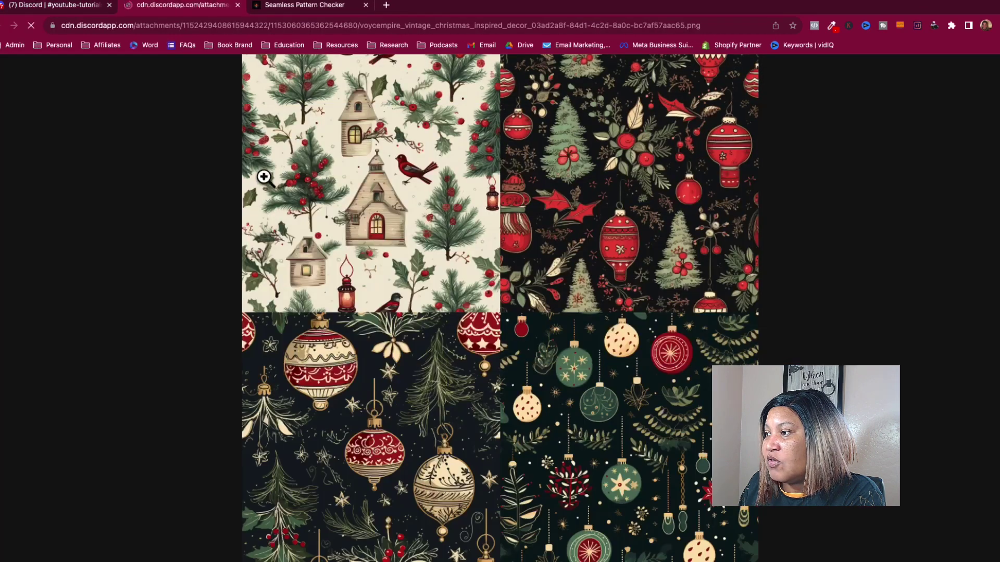
left_click(264, 177)
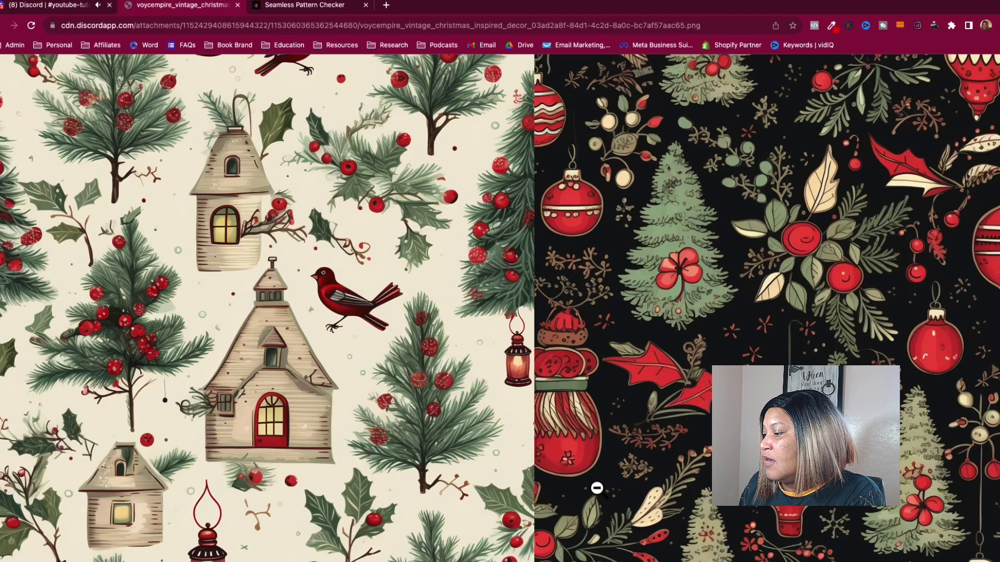
scroll(696, 460, "right", 3)
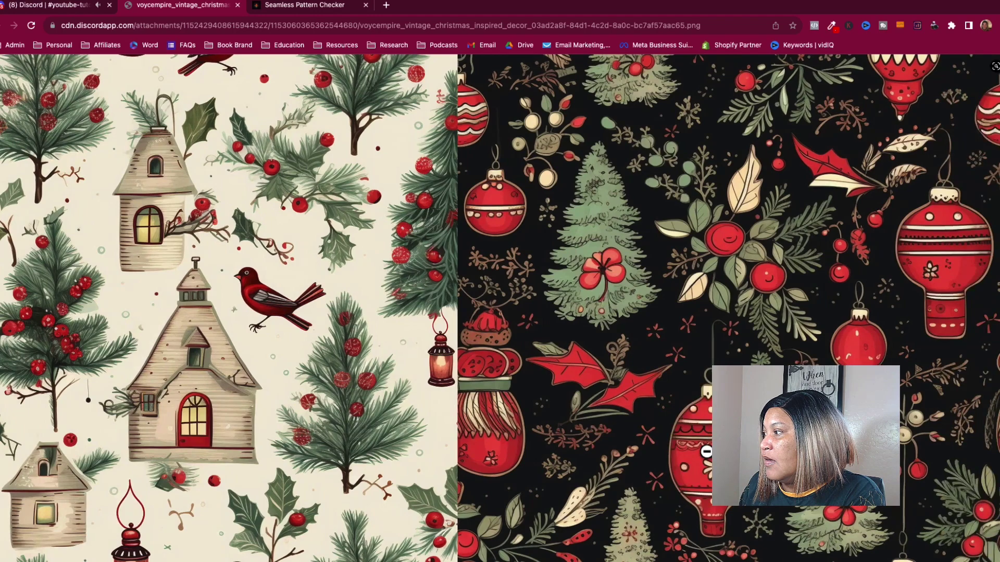
scroll(696, 461, "down", 10)
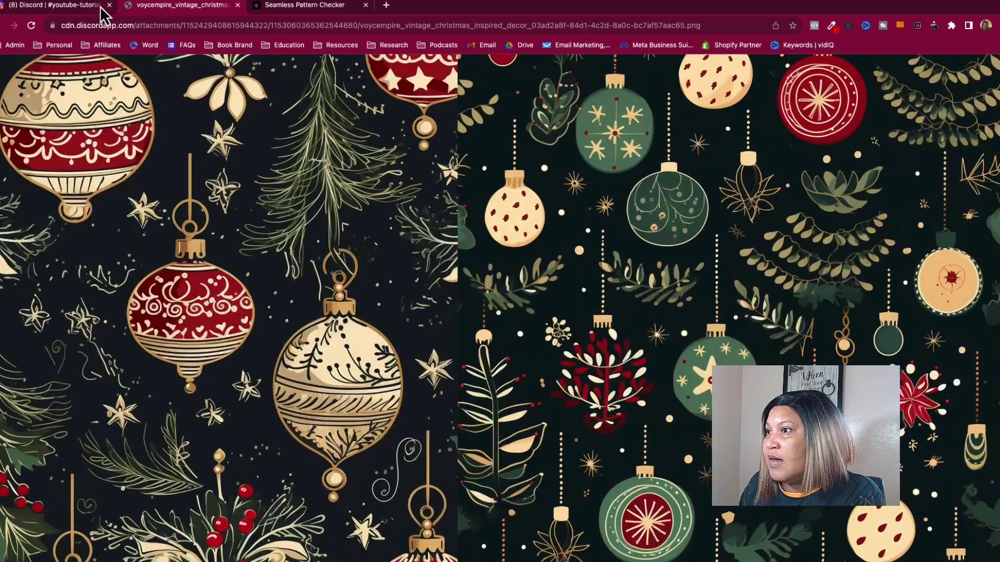
left_click(103, 14)
left_click(707, 317)
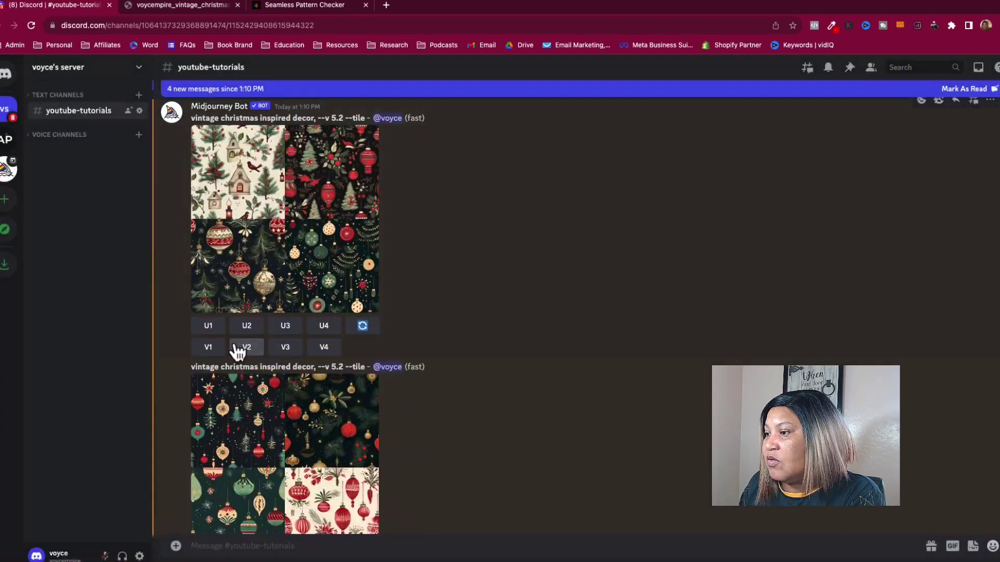
Step: Upscale tiles 1, 3 and 4 of the cabin-and-cardinal grid
left_click(207, 326)
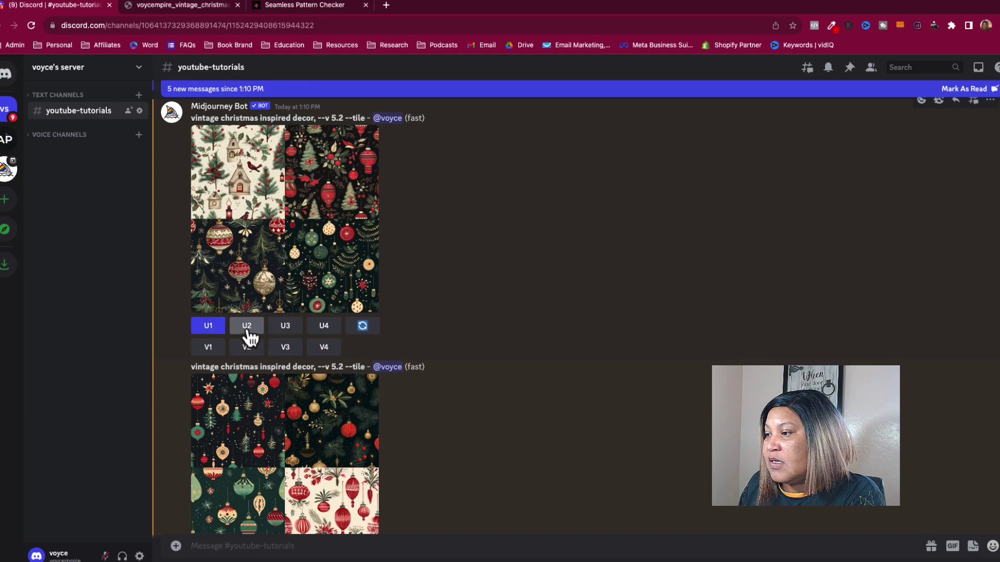
left_click(286, 329)
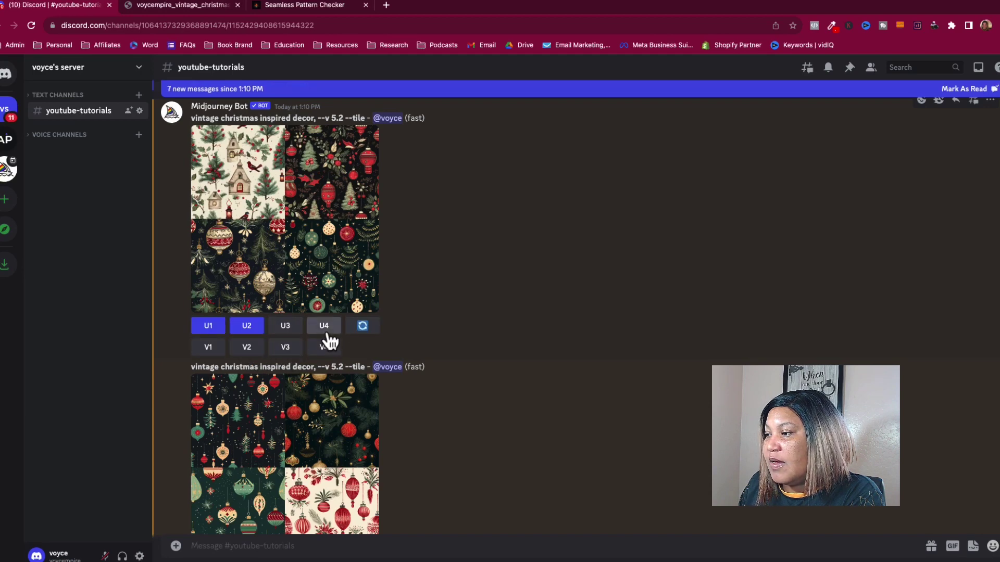
left_click(324, 327)
Step: Preview the third ornament grid and upscale its fourth tile
scroll(443, 352, "down", 3)
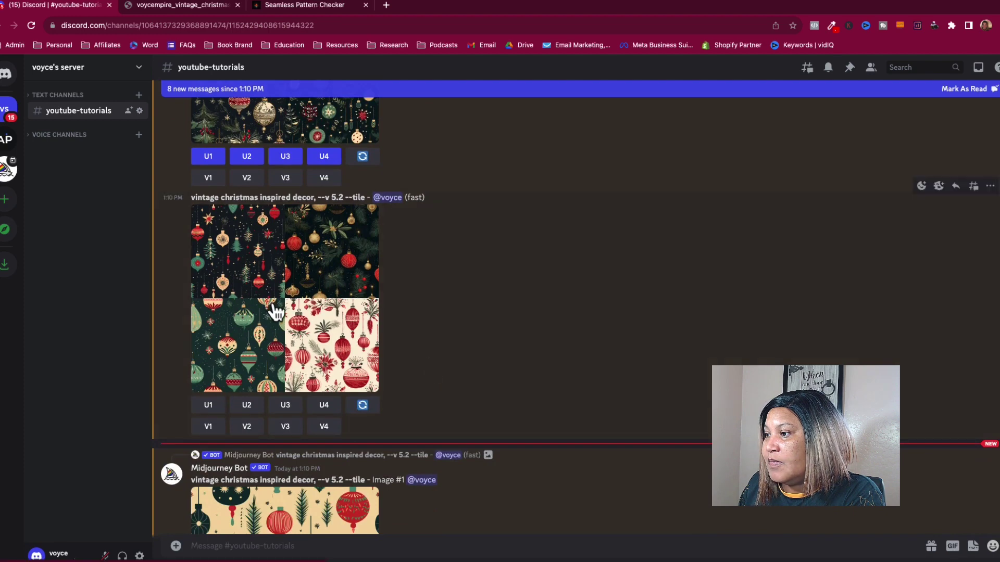
scroll(276, 311, "up", 1)
scroll(304, 300, "down", 3)
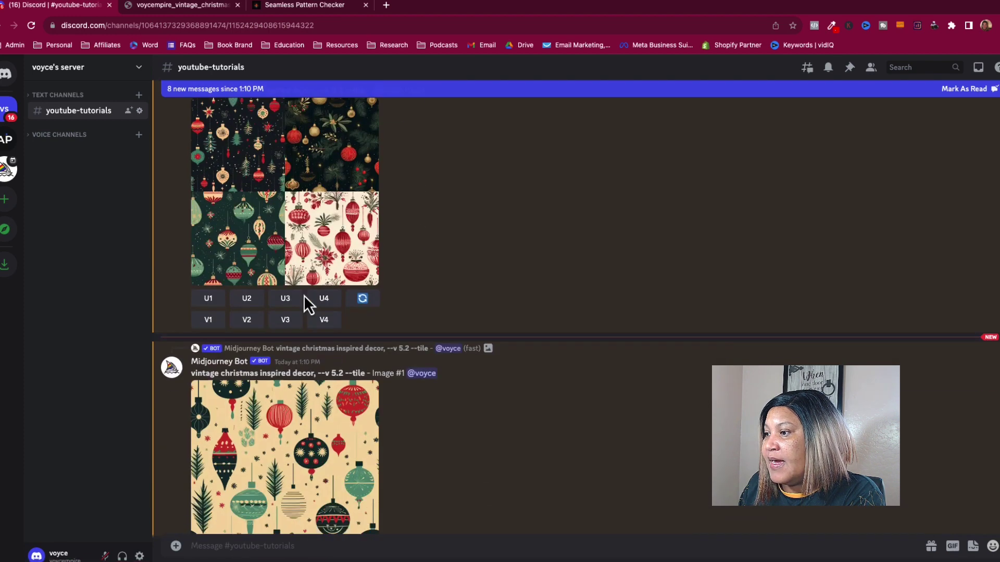
left_click(267, 200)
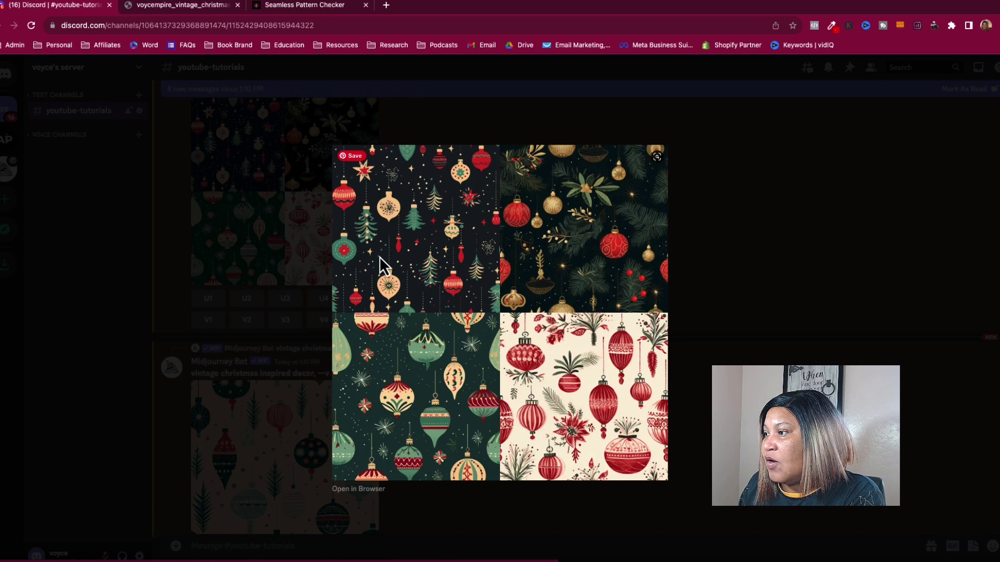
left_click(683, 388)
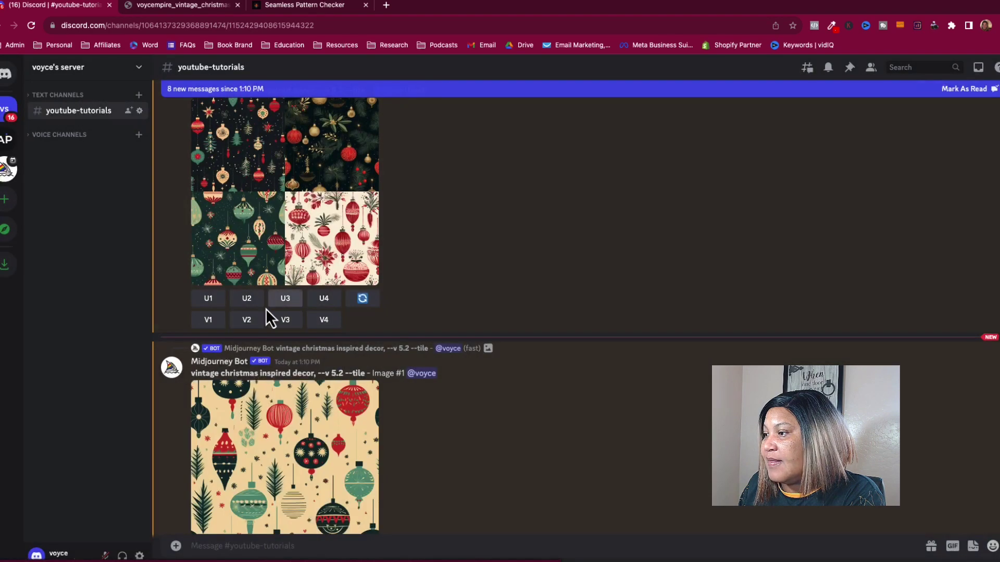
left_click(325, 302)
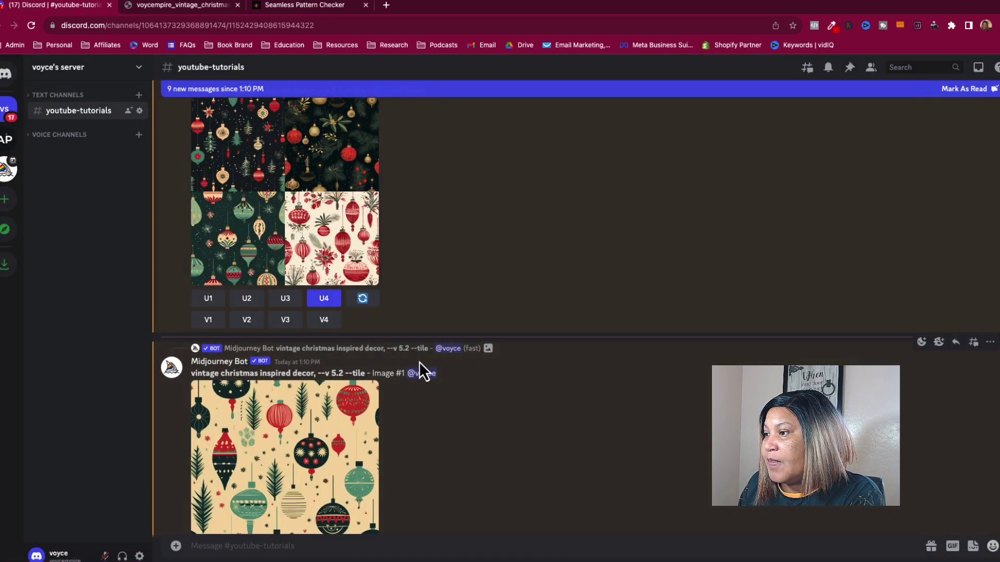
Step: Upscale the third tile of the third grid and close the full-size image tab
scroll(420, 361, "up", 5)
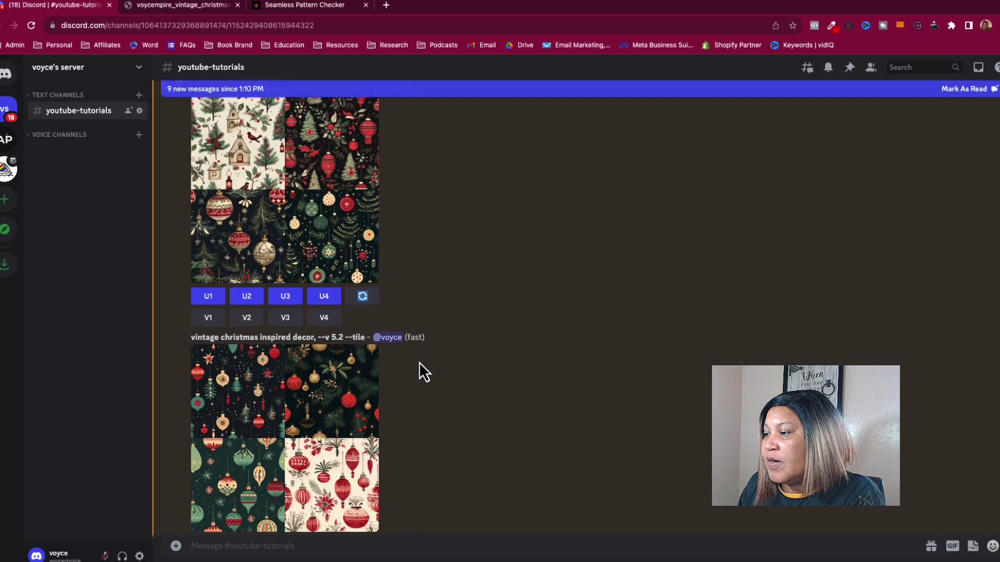
scroll(420, 361, "down", 2)
scroll(337, 370, "up", 3)
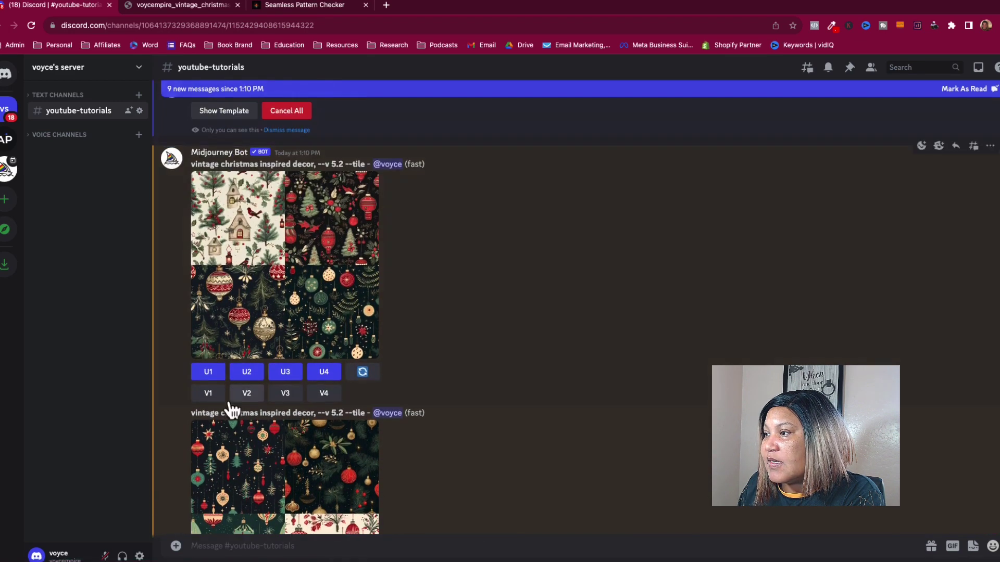
scroll(323, 227, "down", 4)
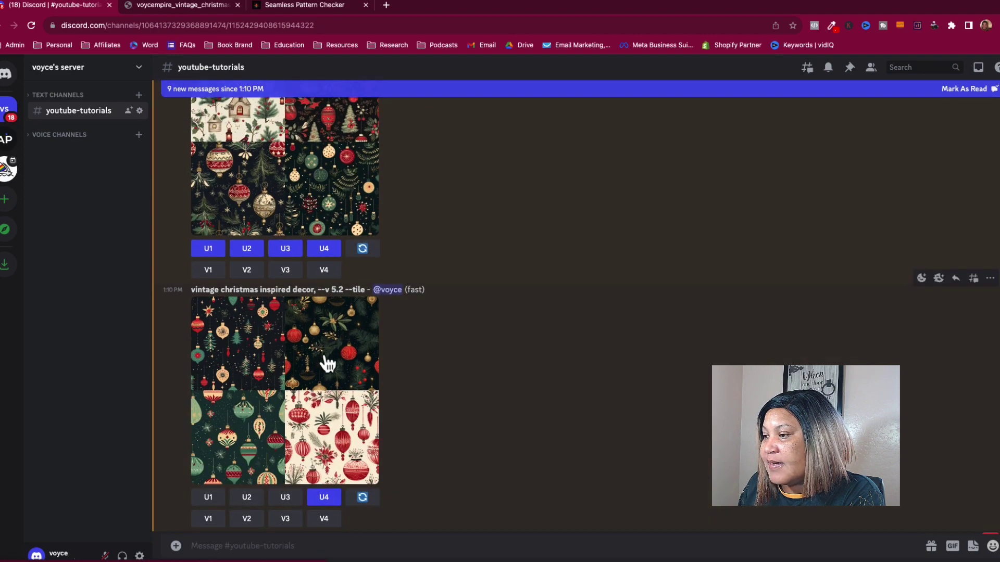
scroll(266, 348, "up", 10)
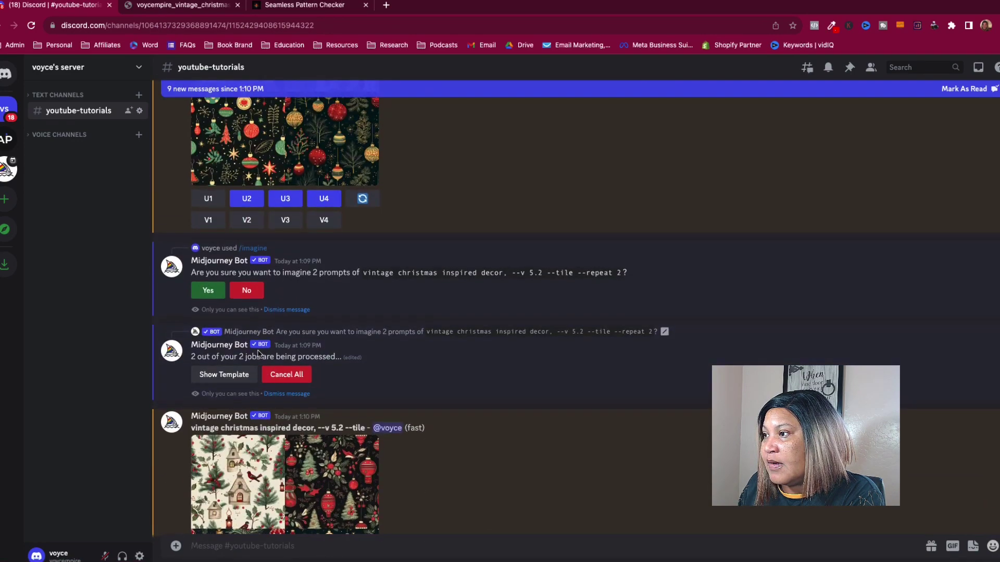
scroll(259, 354, "down", 15)
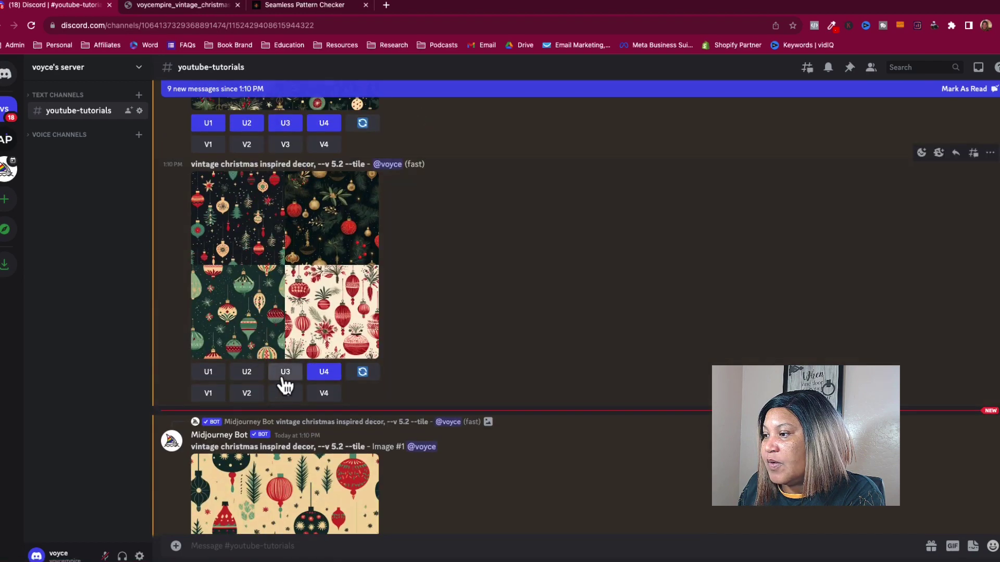
left_click(284, 371)
scroll(285, 338, "up", 3)
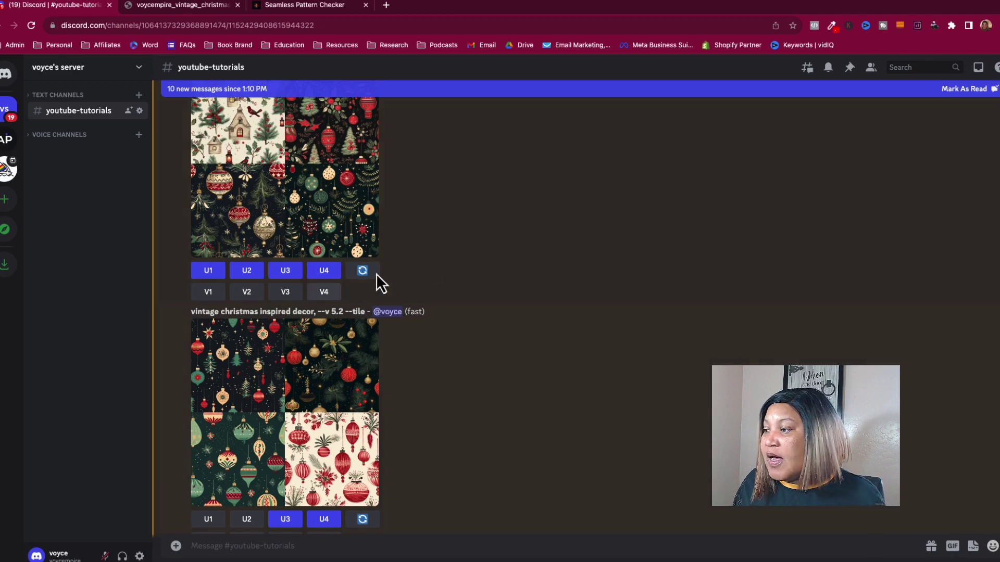
left_click(238, 5)
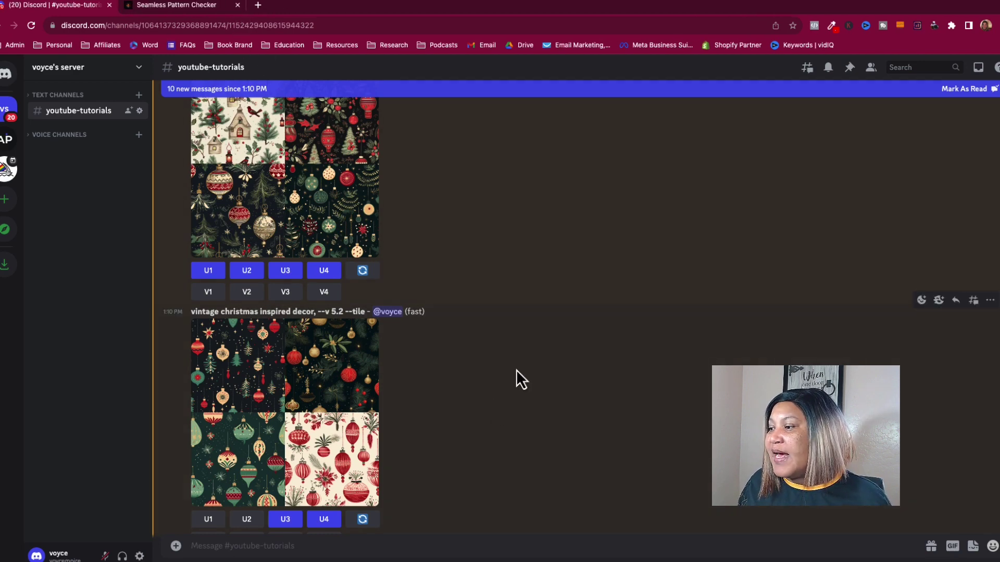
scroll(333, 166, "down", 5)
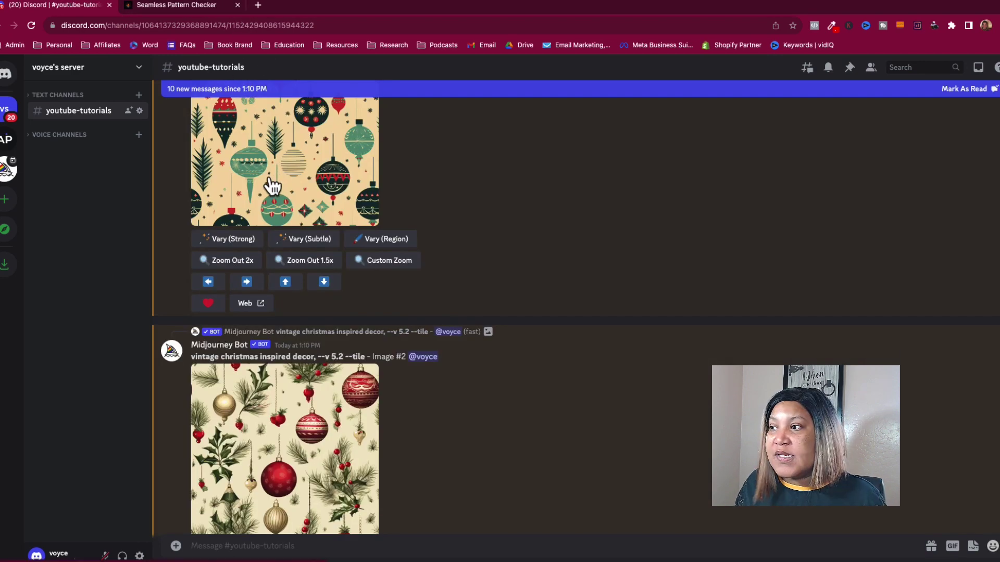
Step: Save upscaled Image #1 from its browser tab as 'vintage christmas 1' in Desktop > Vintage Christmas Digital Papers
scroll(272, 186, "up", 2)
left_click(308, 182)
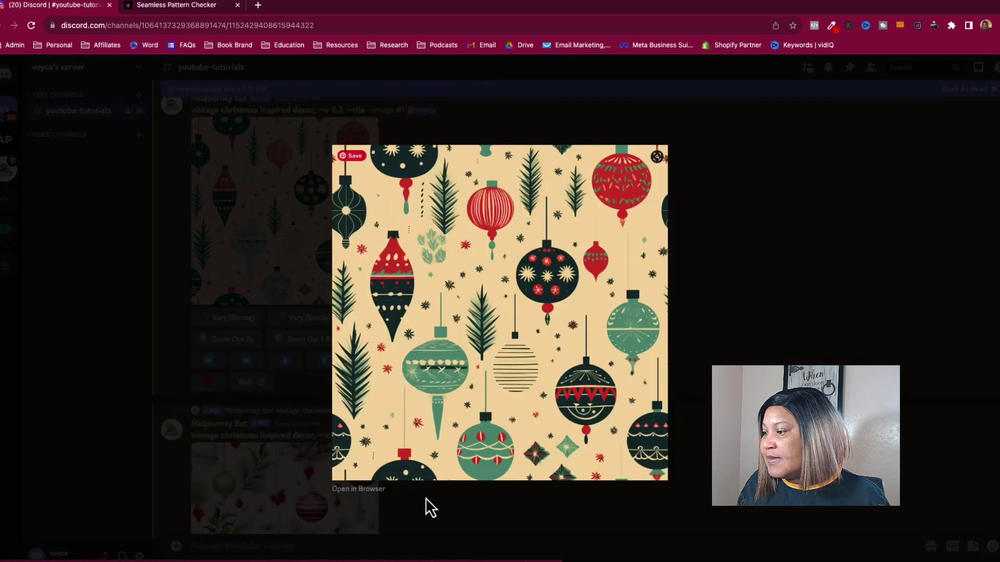
left_click(371, 495)
right_click(407, 230)
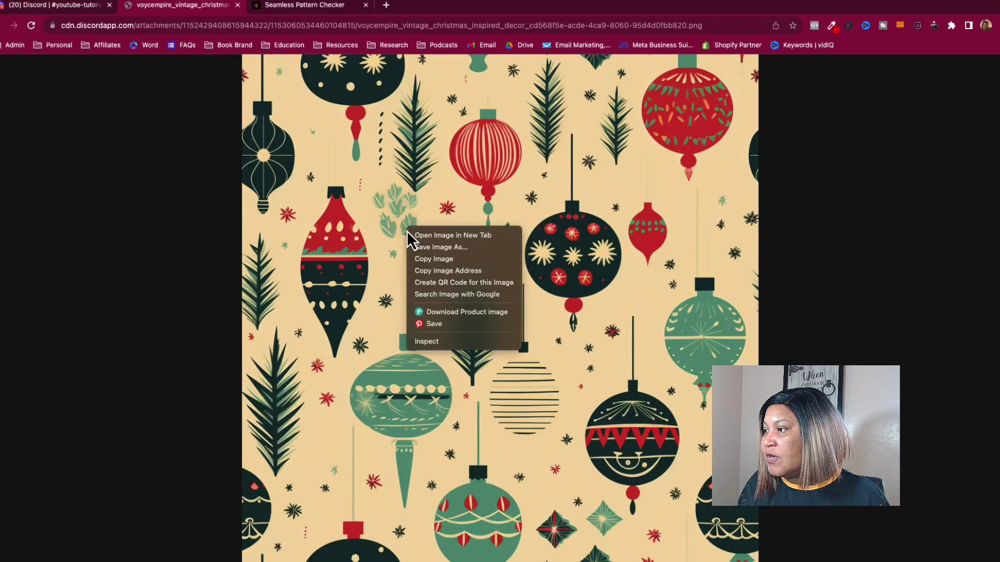
left_click(429, 248)
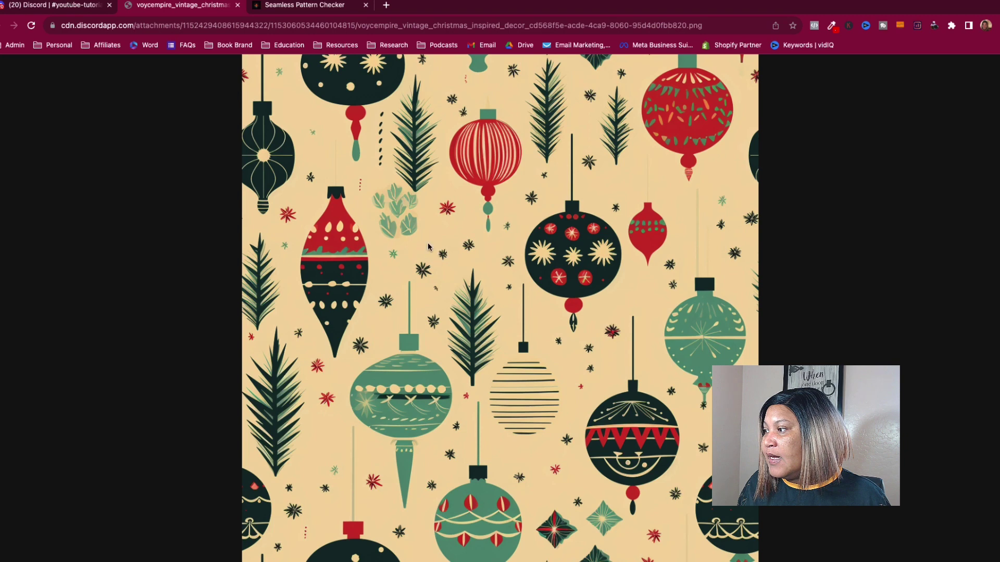
type("vintage christmas 1")
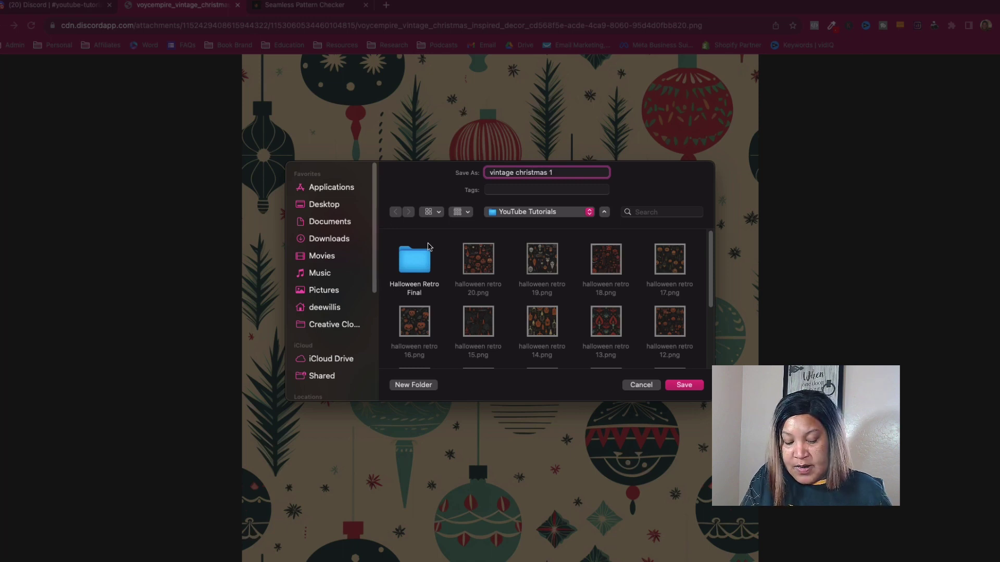
key("super+a")
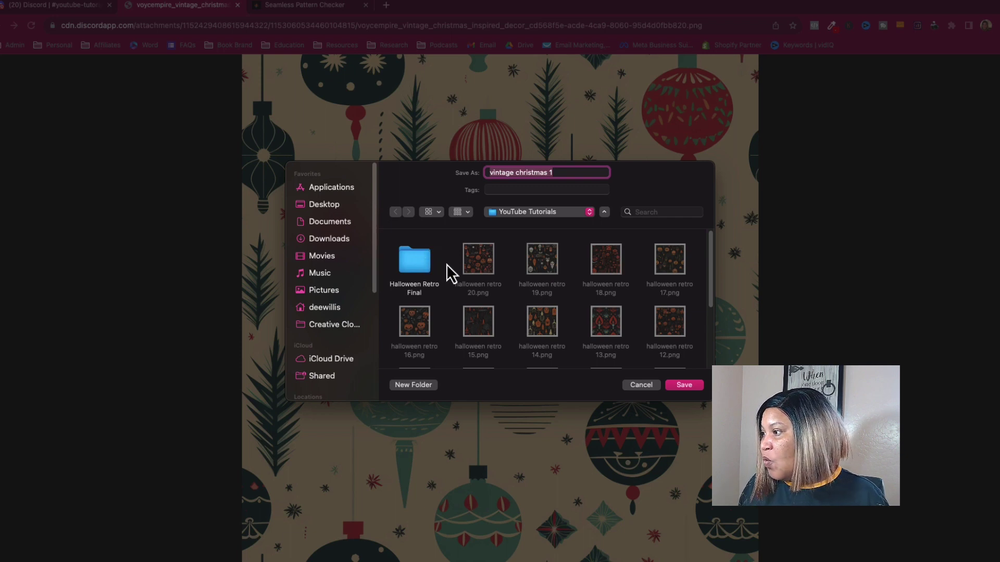
left_click(319, 207)
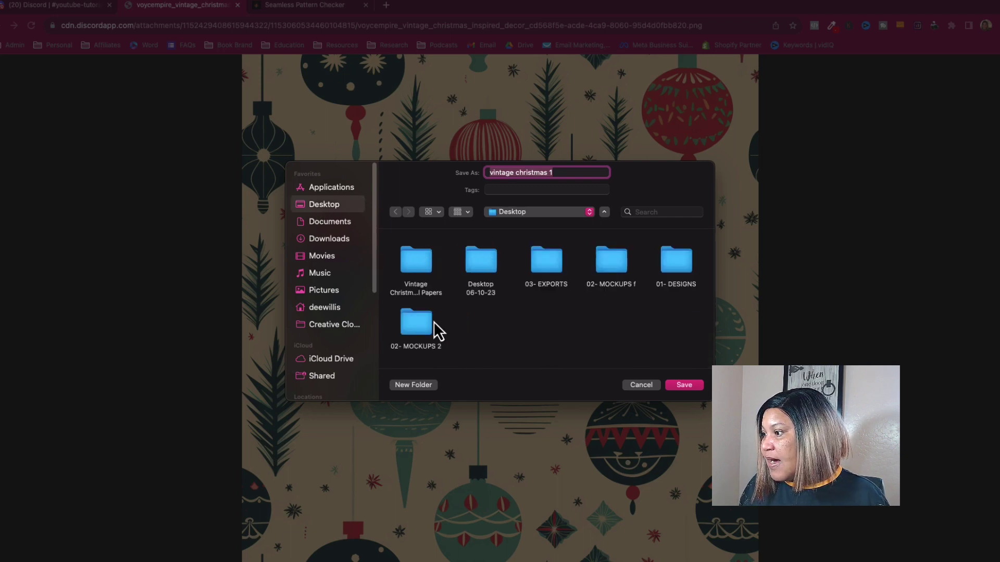
double_click(415, 263)
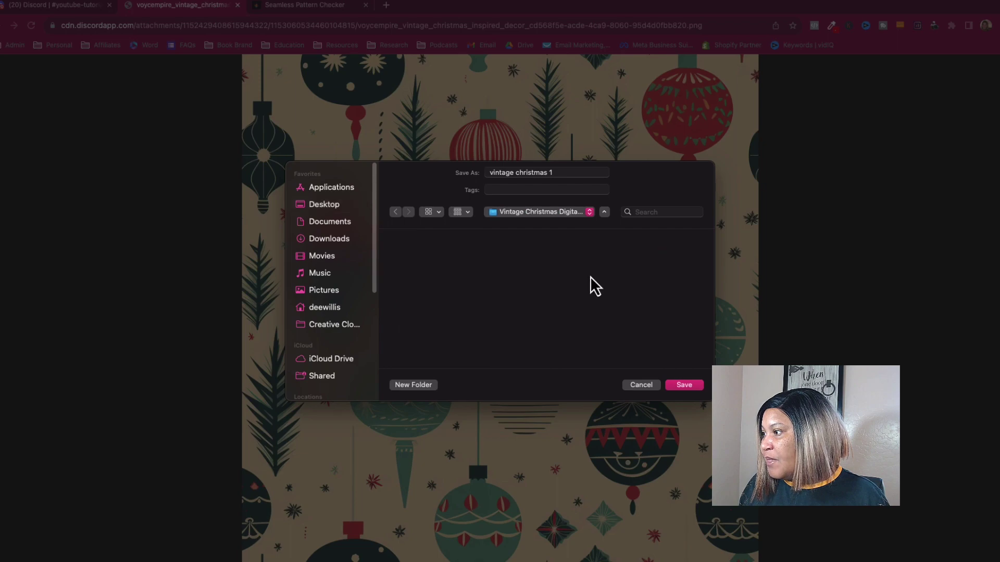
left_click(686, 386)
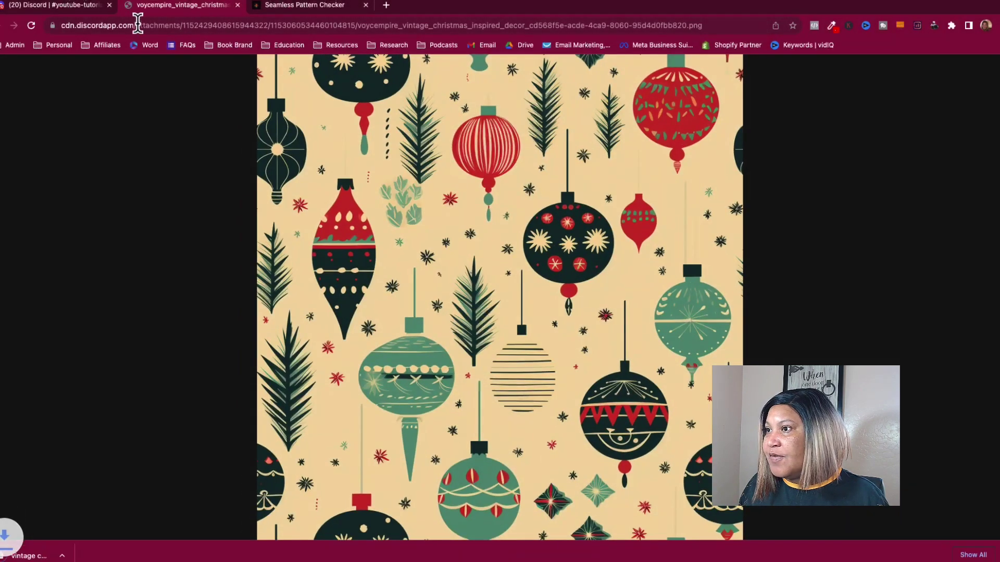
left_click(58, 6)
Step: Save the second pattern image as 'vintage christmas 2' in the same folder
left_click(328, 269)
scroll(328, 269, "down", 5)
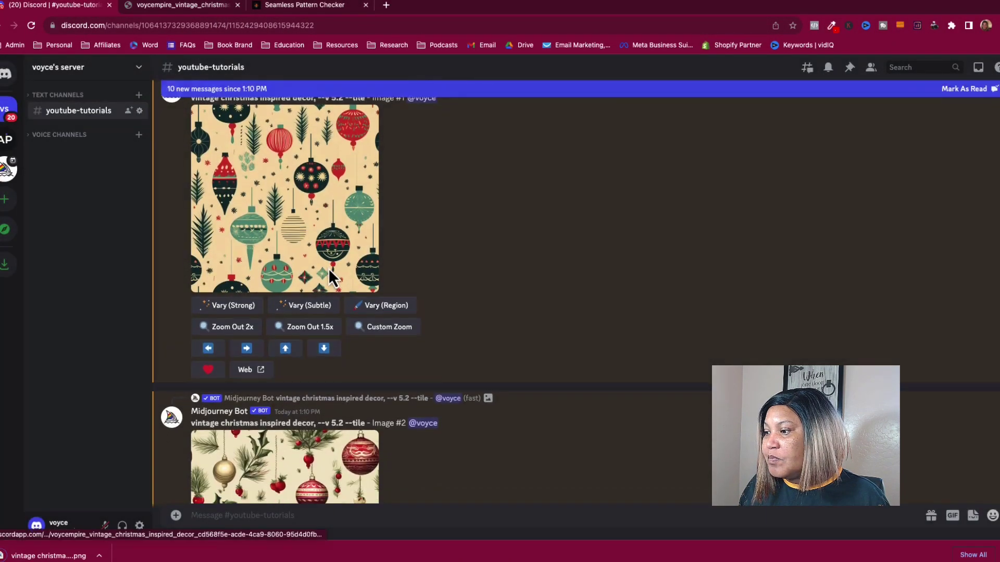
left_click(270, 236)
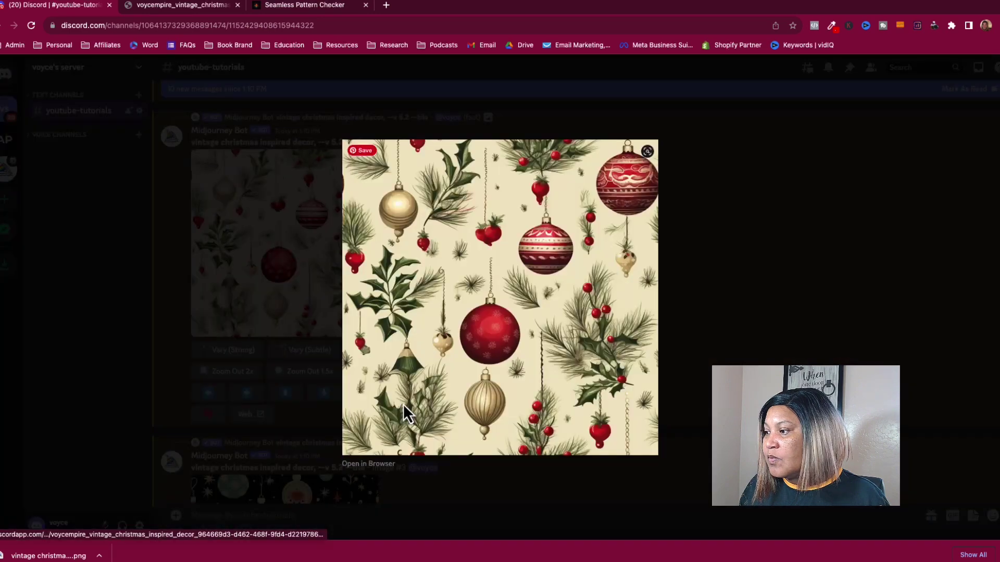
left_click(387, 465)
right_click(421, 187)
left_click(443, 204)
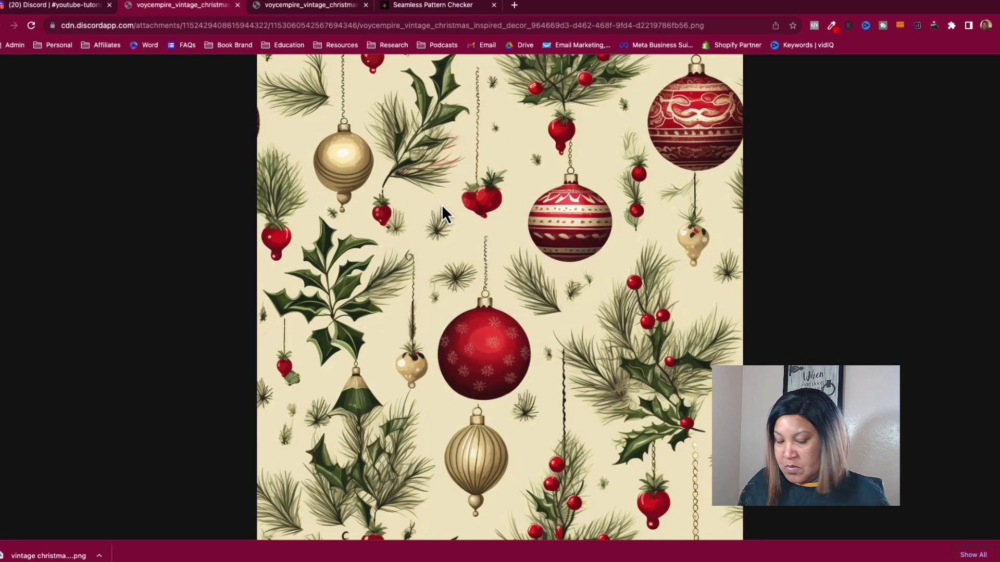
type("vintage christmas 1")
key("BackSpace")
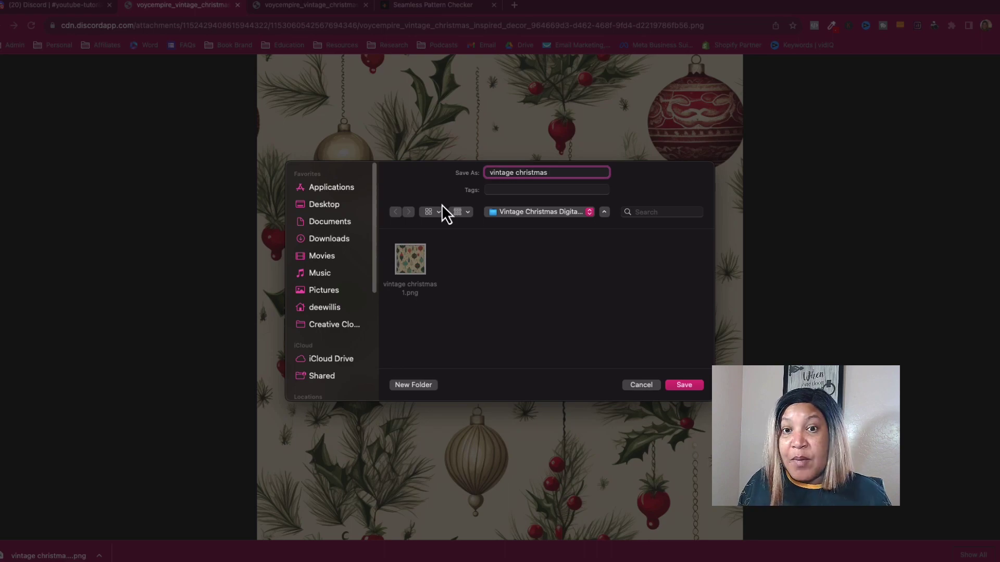
type("2")
key("Return")
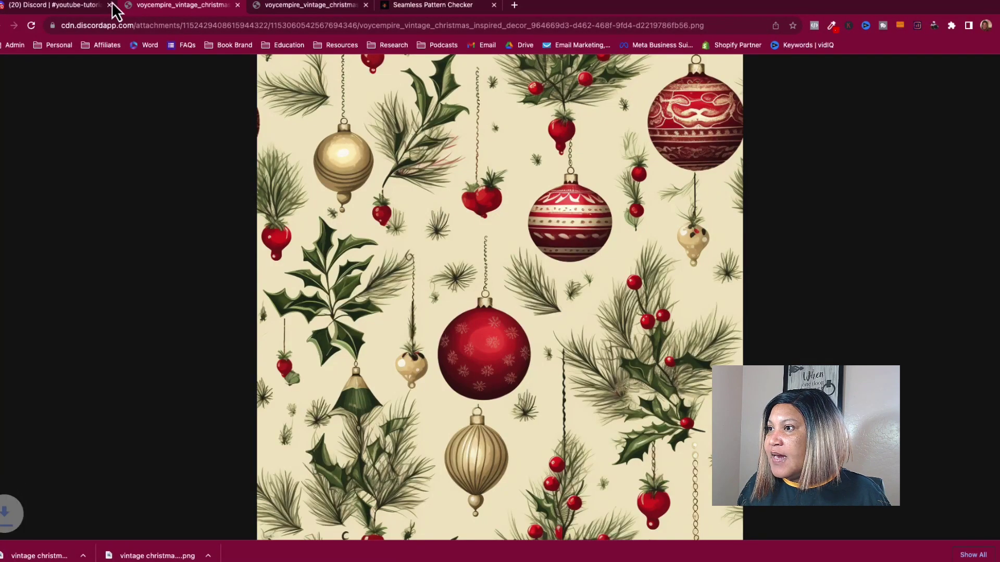
Step: Open the dark Image #3 pattern full-size and start saving it
left_click(113, 6)
left_click(217, 101)
scroll(366, 311, "down", 2)
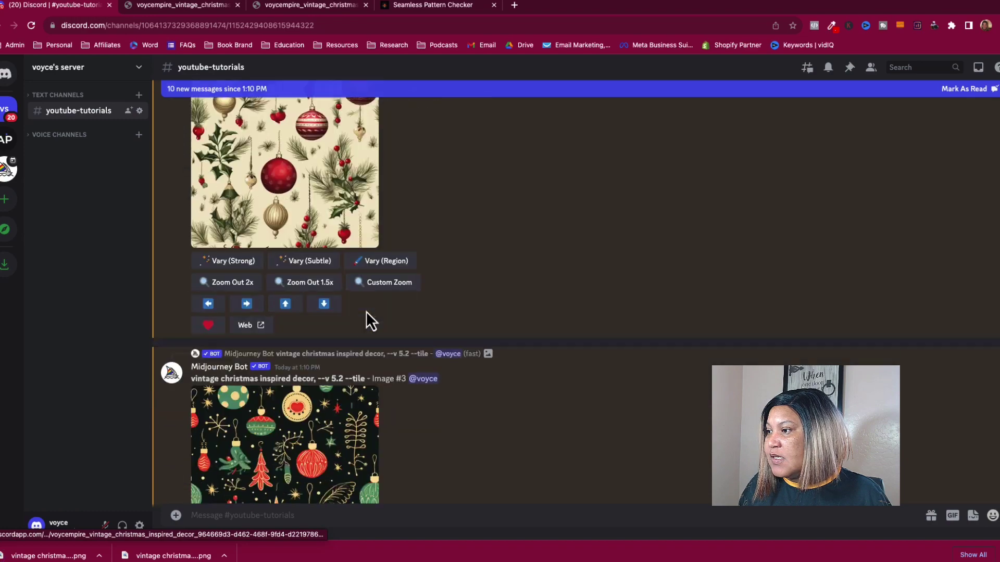
scroll(367, 311, "down", 5)
left_click(317, 236)
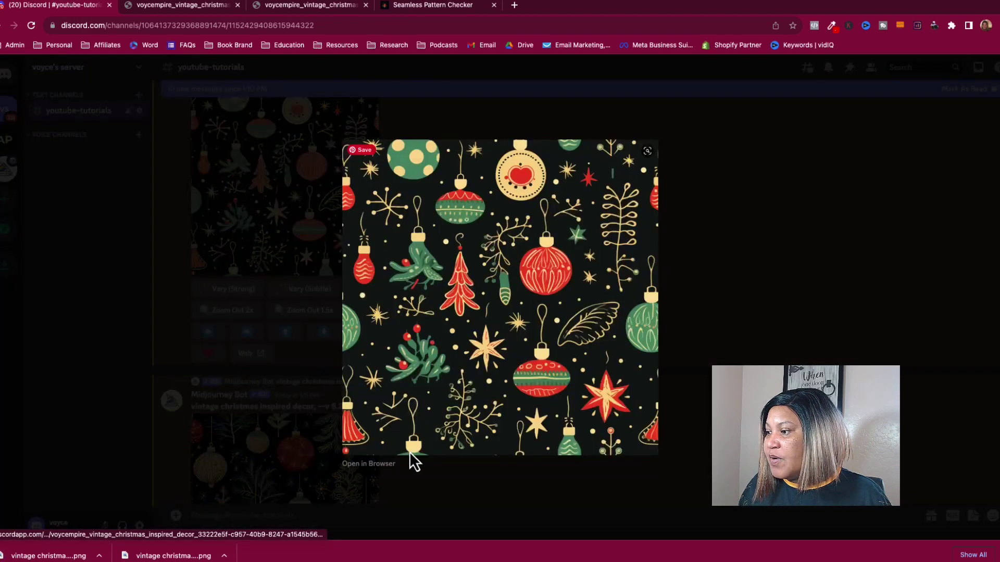
left_click(369, 464)
right_click(485, 265)
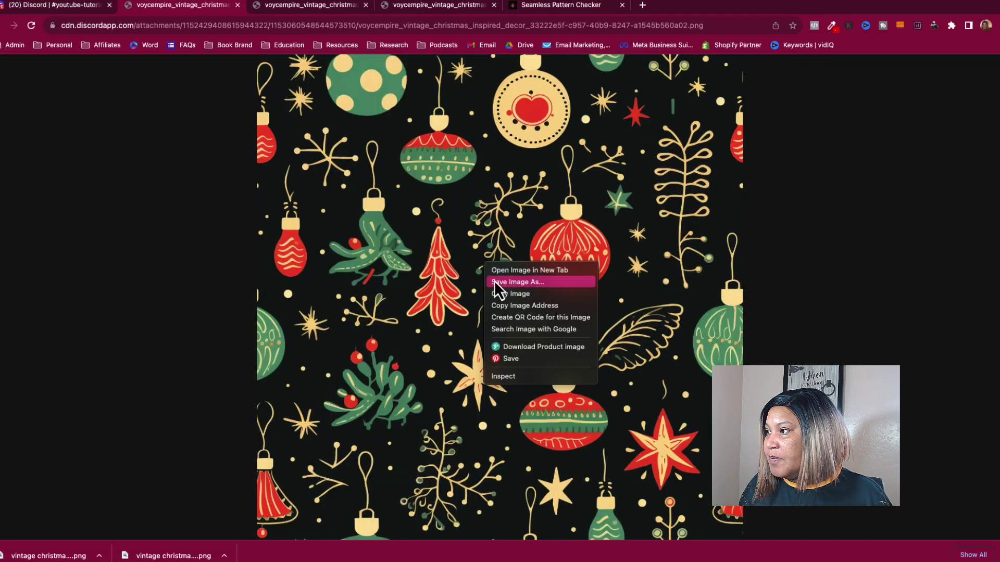
left_click(498, 282)
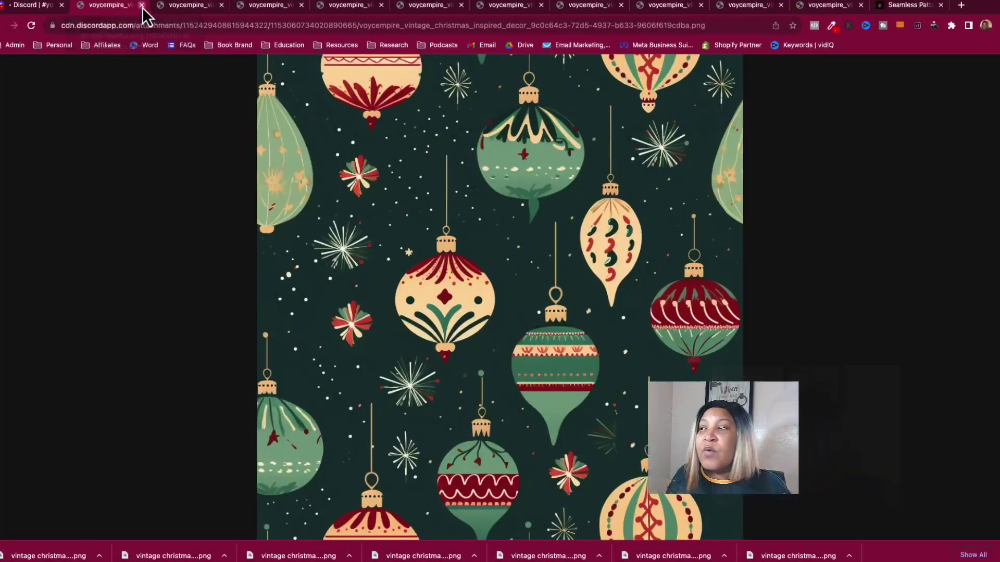
Step: Close all eight downloaded image tabs, the Discord image viewer and the Chrome downloads bar
left_click(141, 11)
middle_click(143, 7)
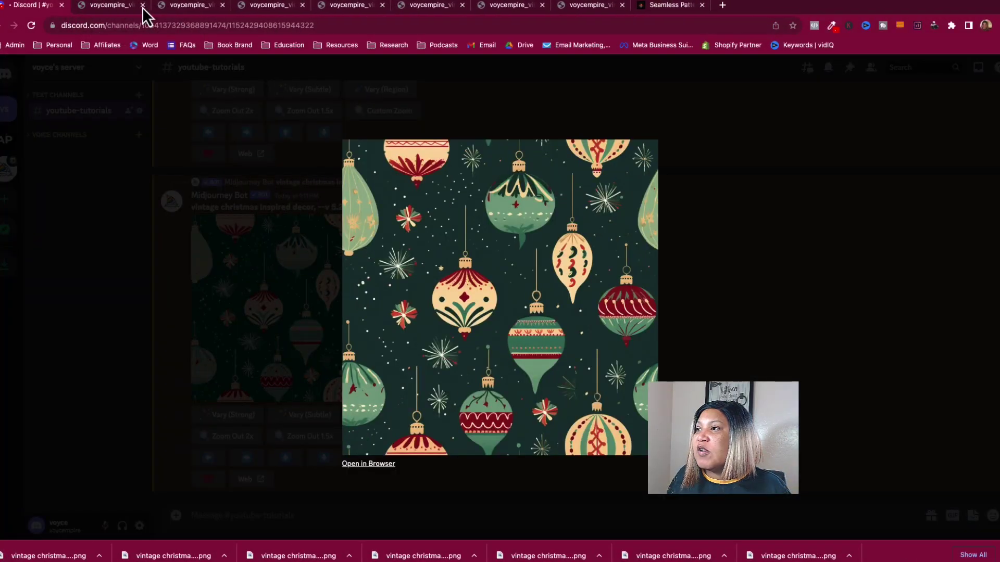
middle_click(143, 7)
middle_click(144, 8)
middle_click(143, 8)
middle_click(143, 7)
middle_click(142, 7)
middle_click(143, 8)
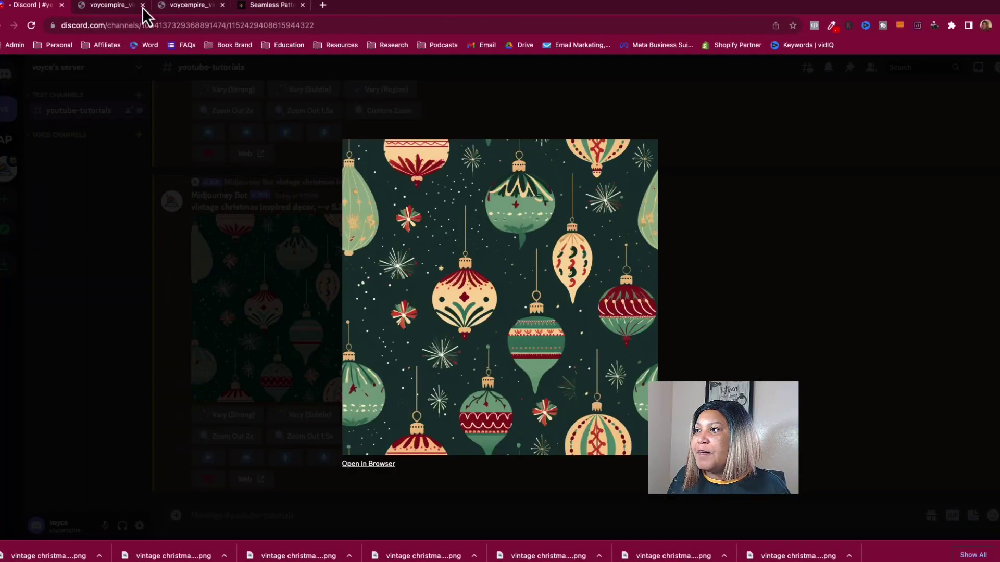
middle_click(143, 7)
middle_click(142, 7)
left_click(211, 94)
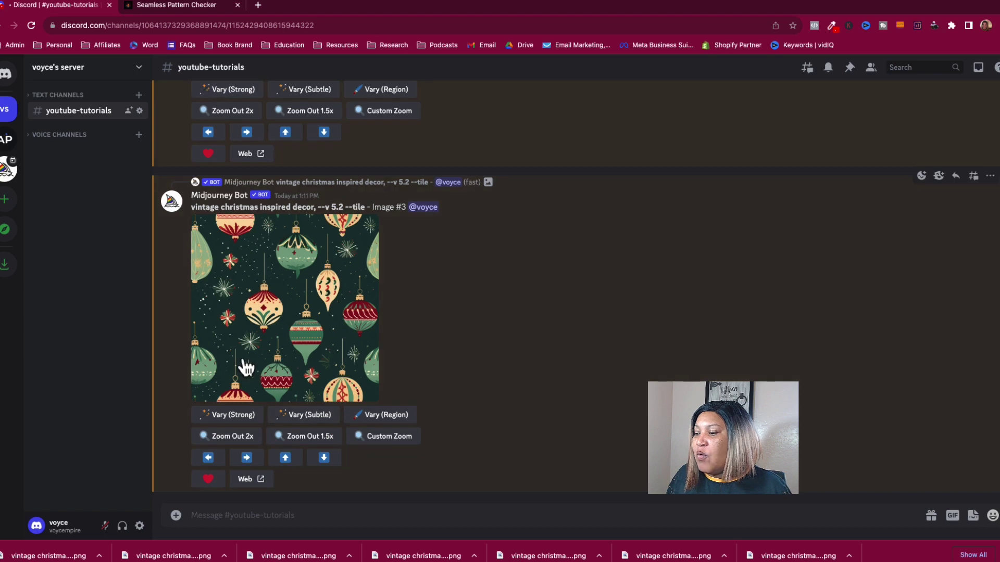
left_click(995, 555)
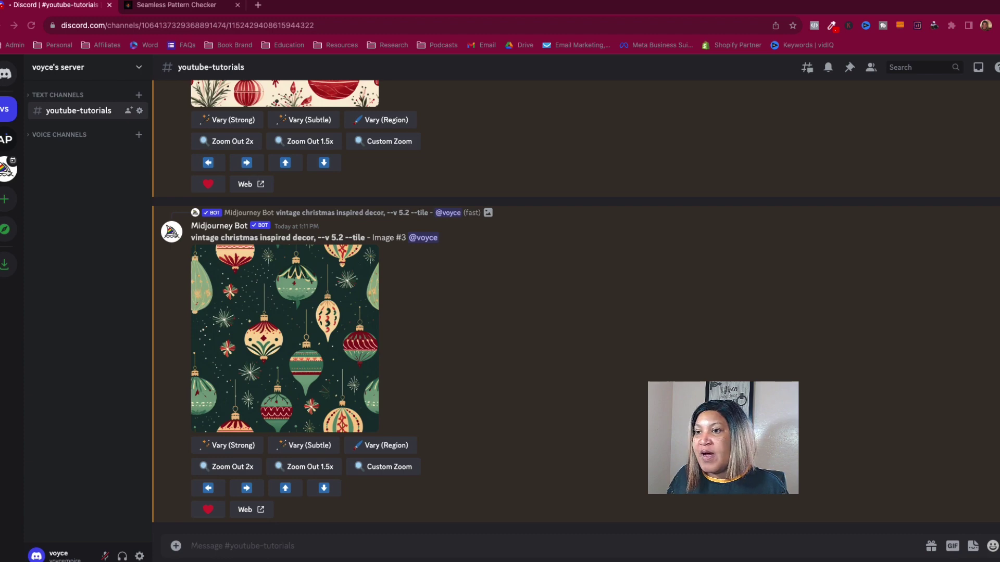
Step: Show the Seamless Pattern Checker tab windowed beside the folder holding vintage christmas 1–10
left_click(172, 8)
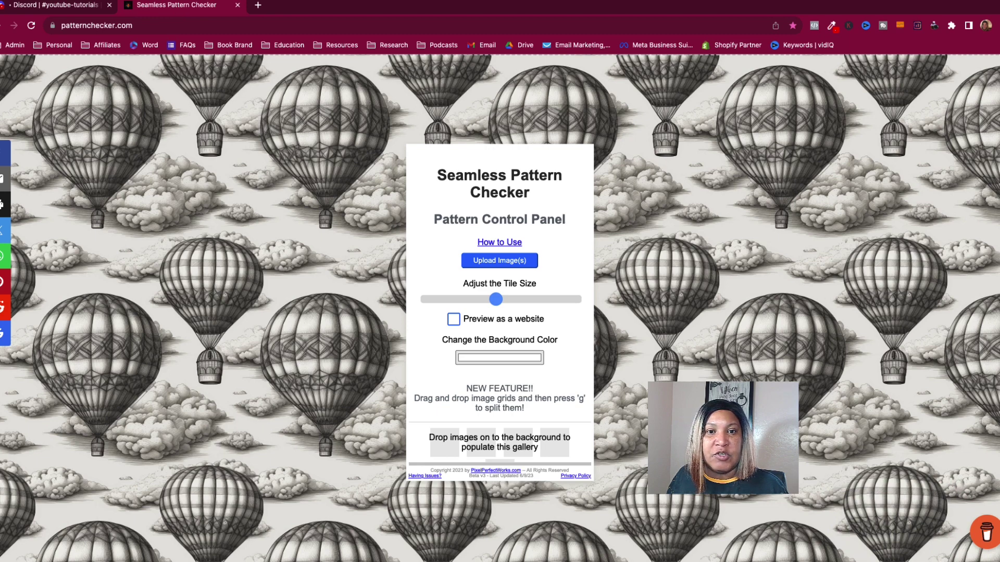
mouse_move(104, 1)
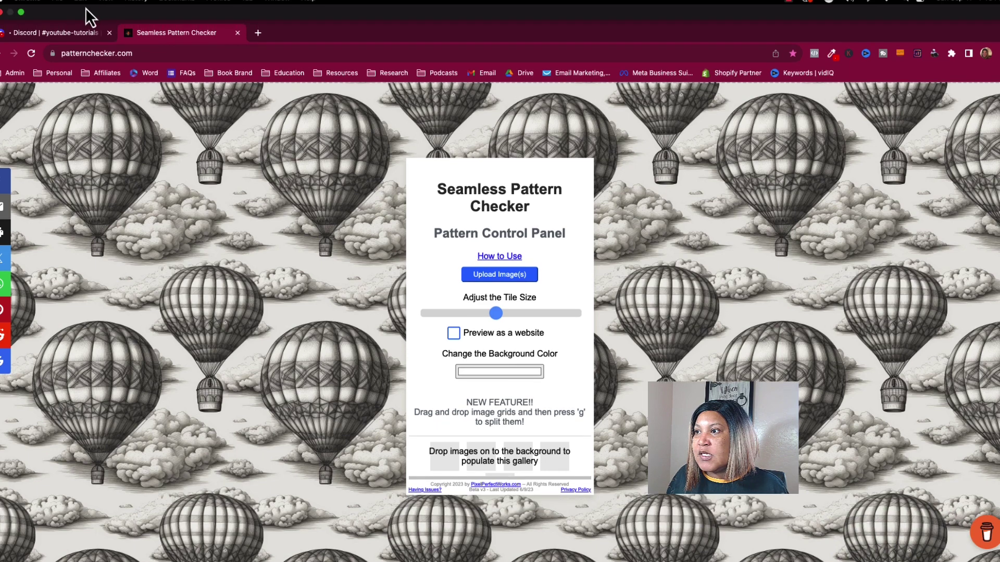
left_click(20, 12)
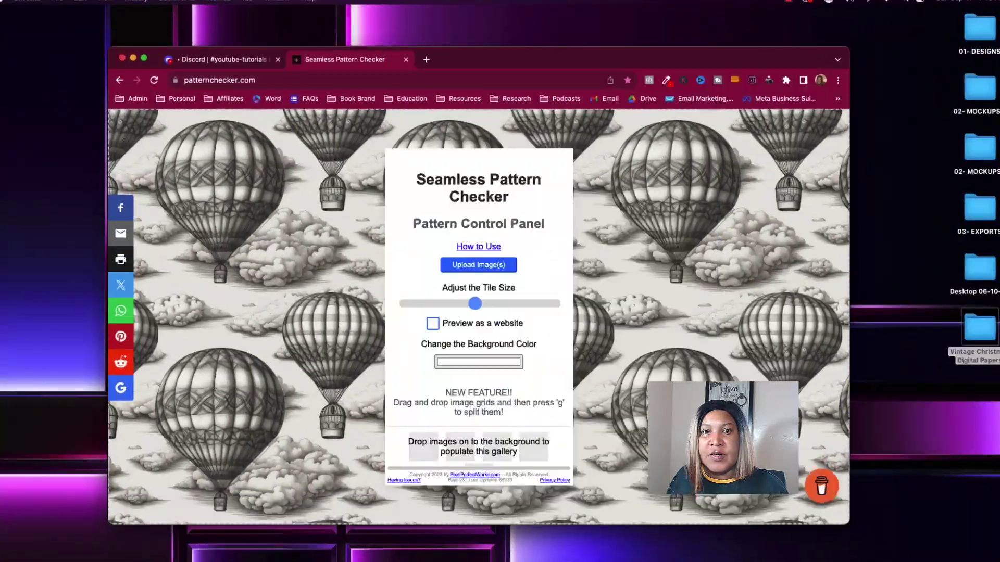
double_click(979, 333)
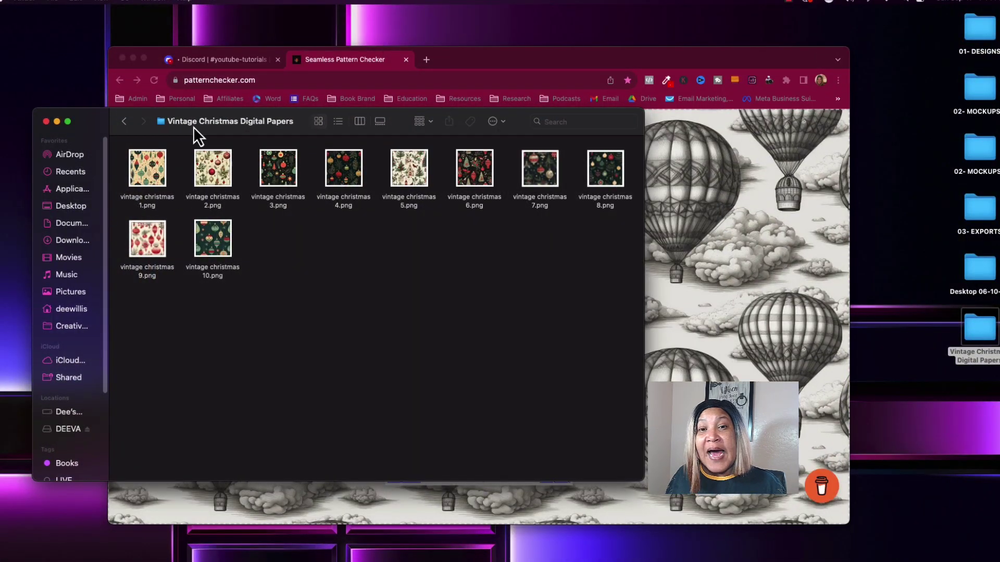
key("super+w")
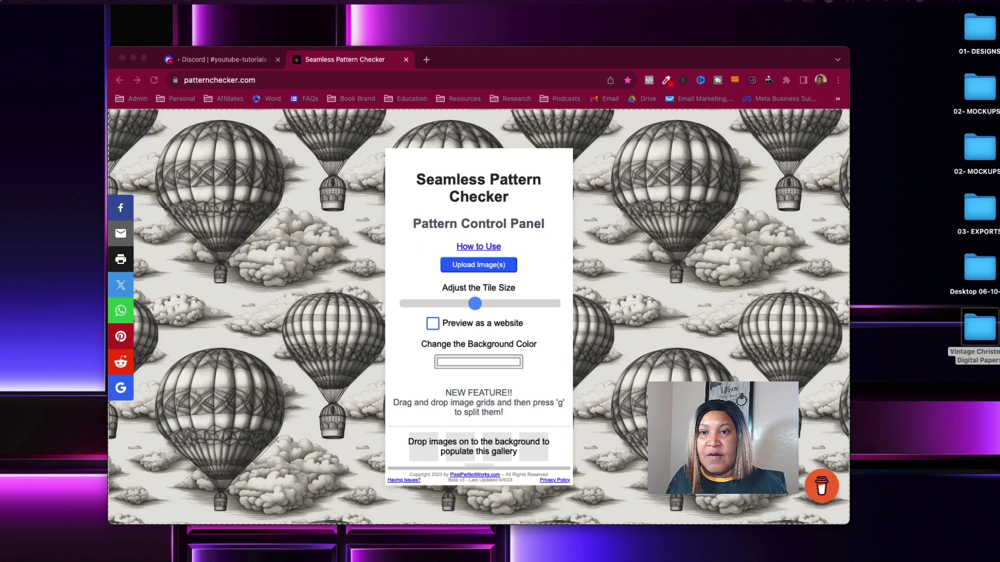
key("super+Tab")
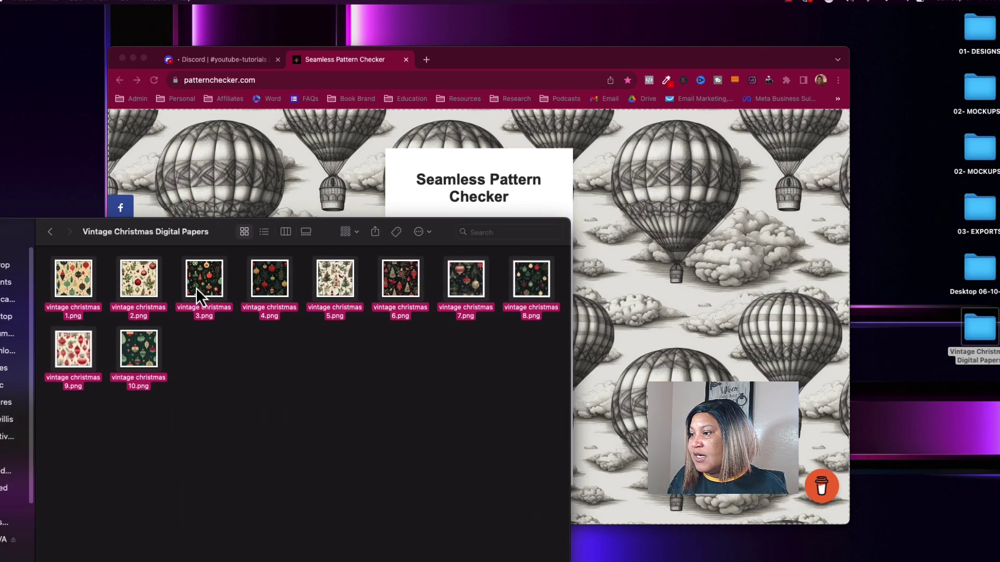
Step: Drag all ten tiles into the pattern checker, close the folder, and adjust the Tile Size slider
left_click_drag(188, 294, 257, 180)
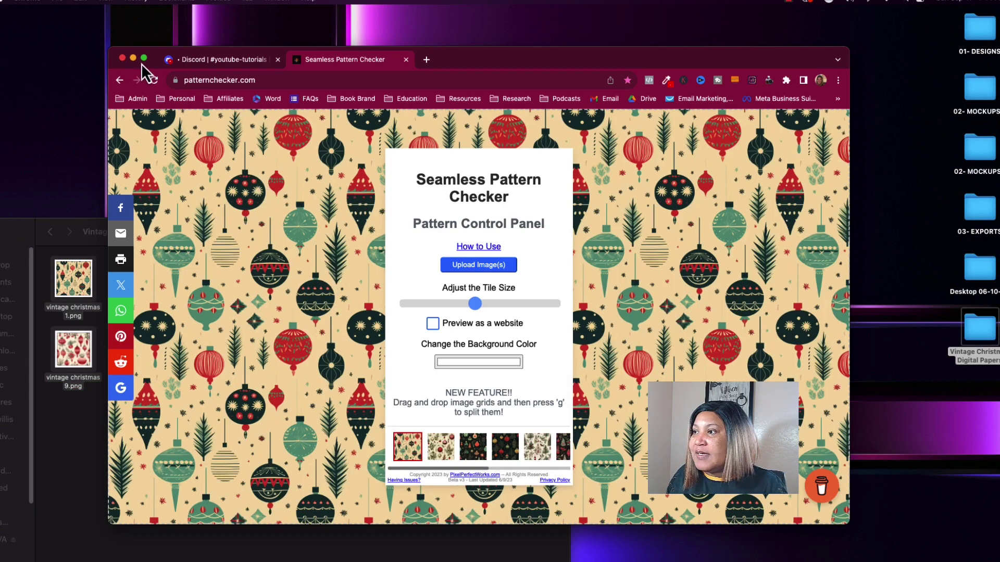
left_click(96, 239)
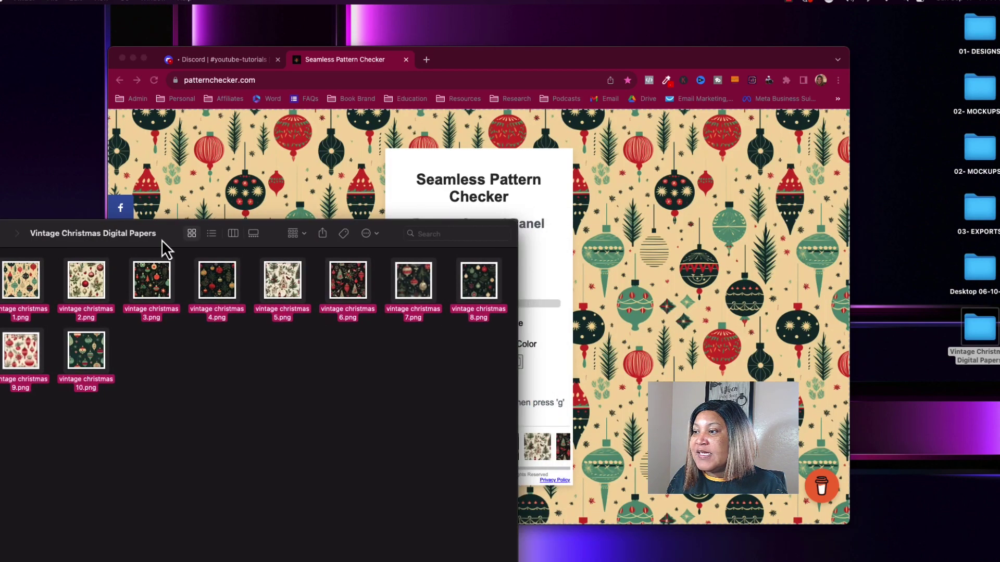
key("super+w")
left_click(143, 58)
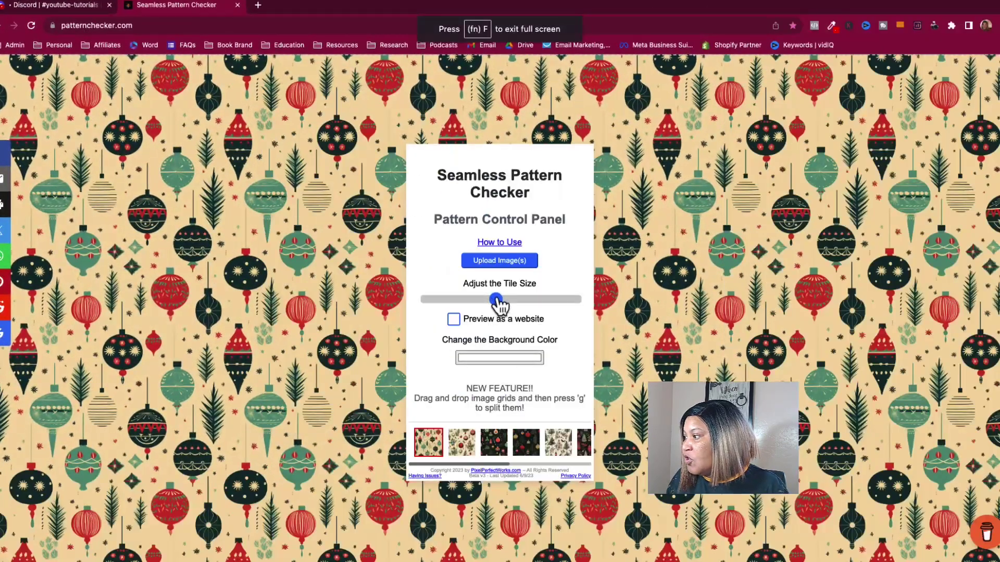
mouse_move(497, 302)
left_mouse_down()
mouse_move(545, 302)
mouse_move(490, 301)
left_mouse_up()
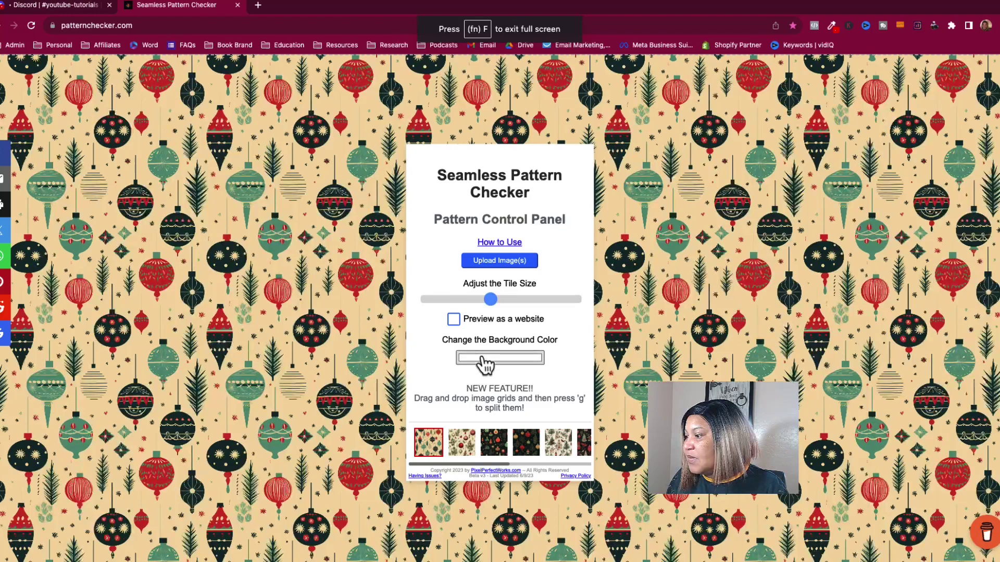
Step: Preview tiles two through ten in turn as the repeating page background
left_click(463, 441)
left_click(491, 447)
left_click(521, 448)
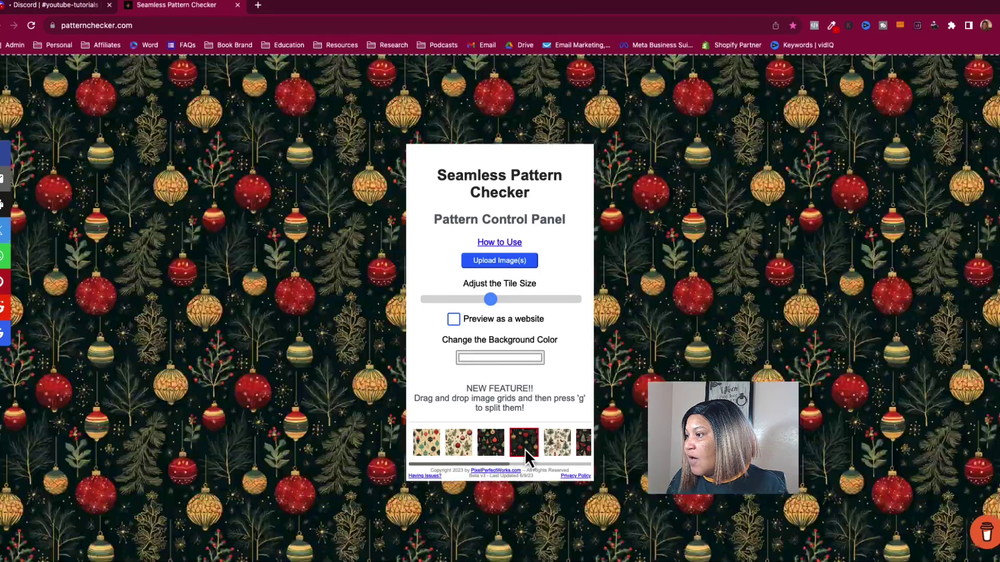
left_click(537, 449)
left_click(536, 449)
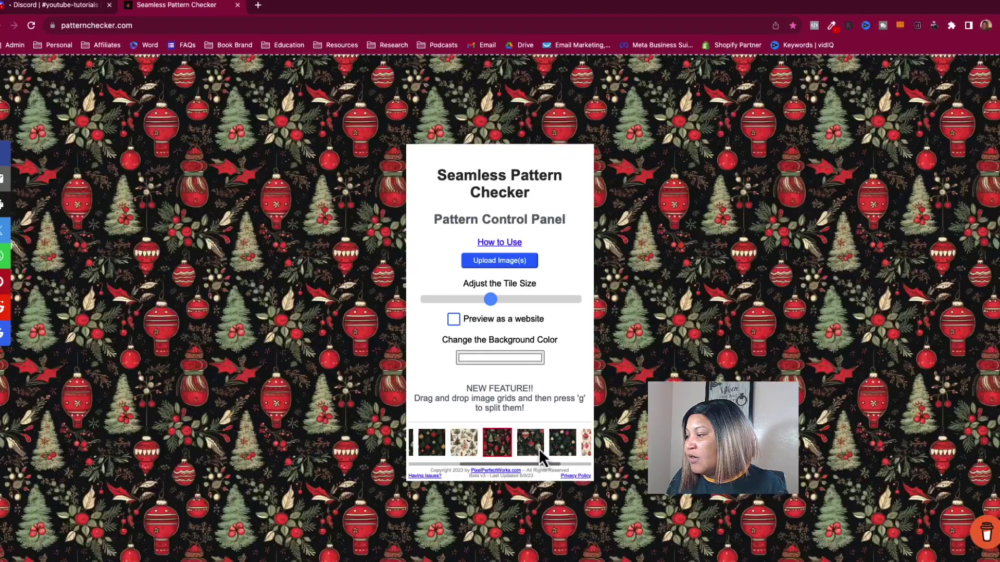
left_click(538, 448)
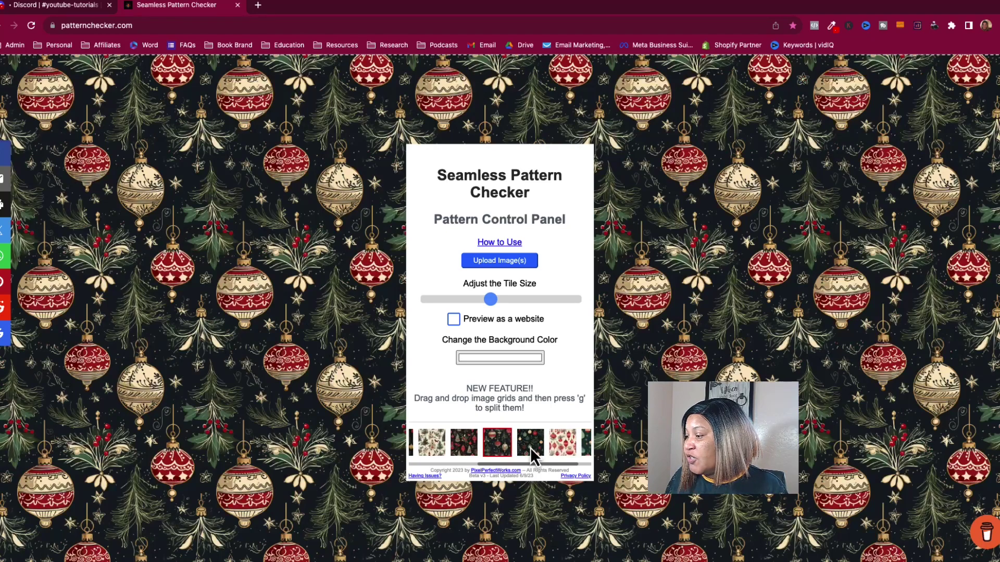
left_click(533, 450)
left_click(537, 450)
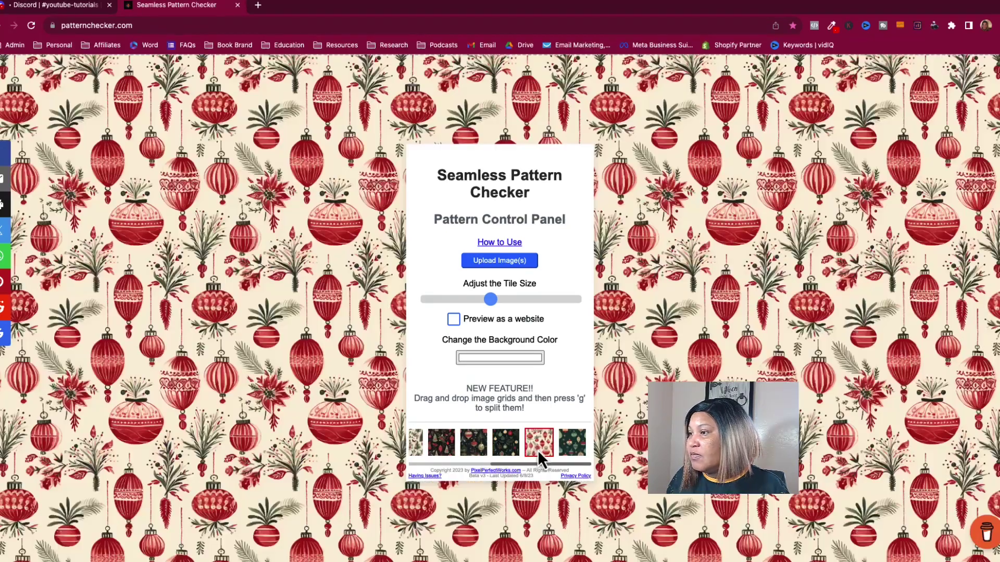
left_click(571, 446)
Step: Resize the tiles again and re-check the cream, dark and first four tiles for seams
mouse_move(490, 300)
left_mouse_down()
mouse_move(508, 301)
mouse_move(475, 300)
mouse_move(516, 301)
mouse_move(489, 301)
left_mouse_up()
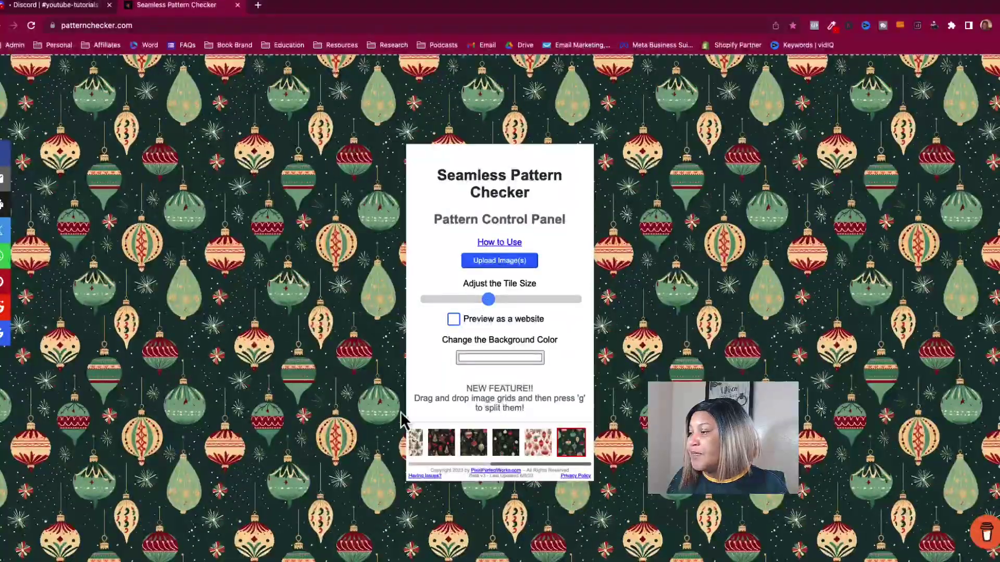
left_click(537, 445)
left_click(510, 447)
left_click(476, 447)
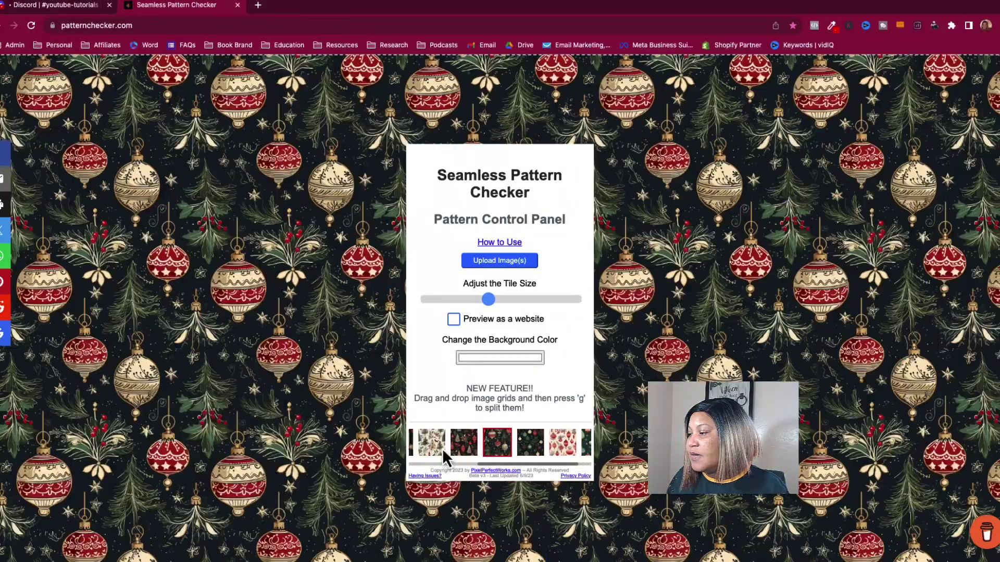
left_click(441, 448)
left_click(433, 446)
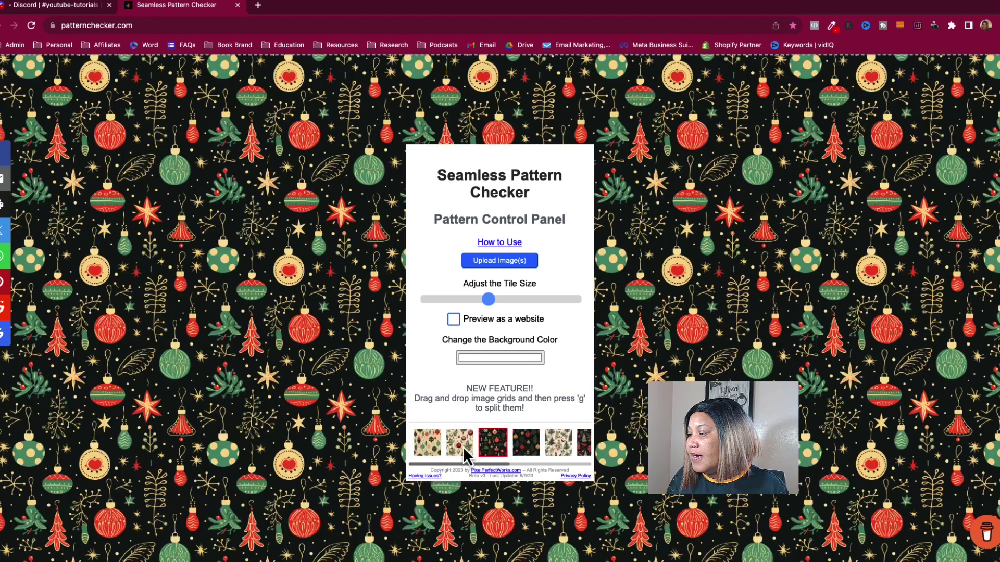
left_click(460, 448)
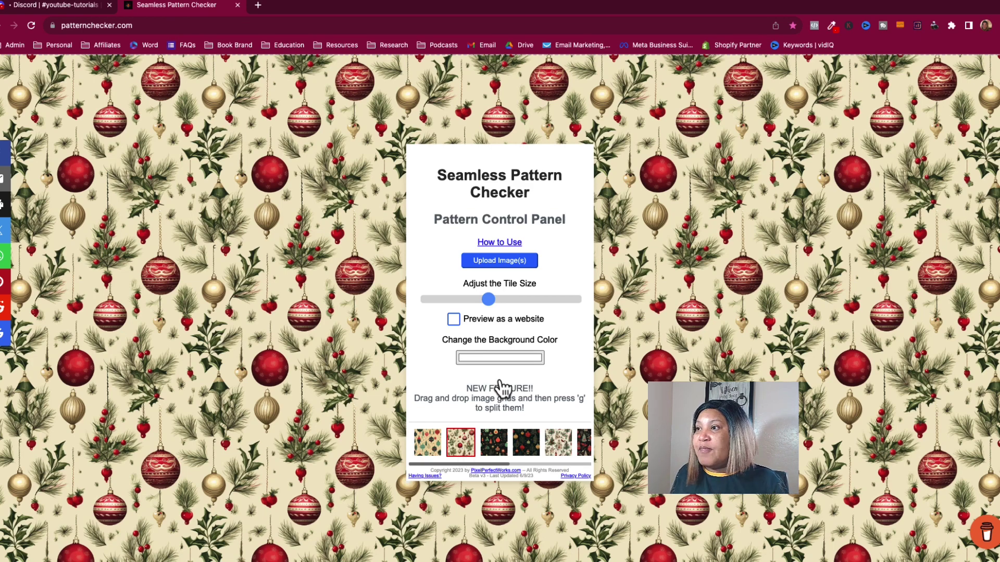
left_click(428, 447)
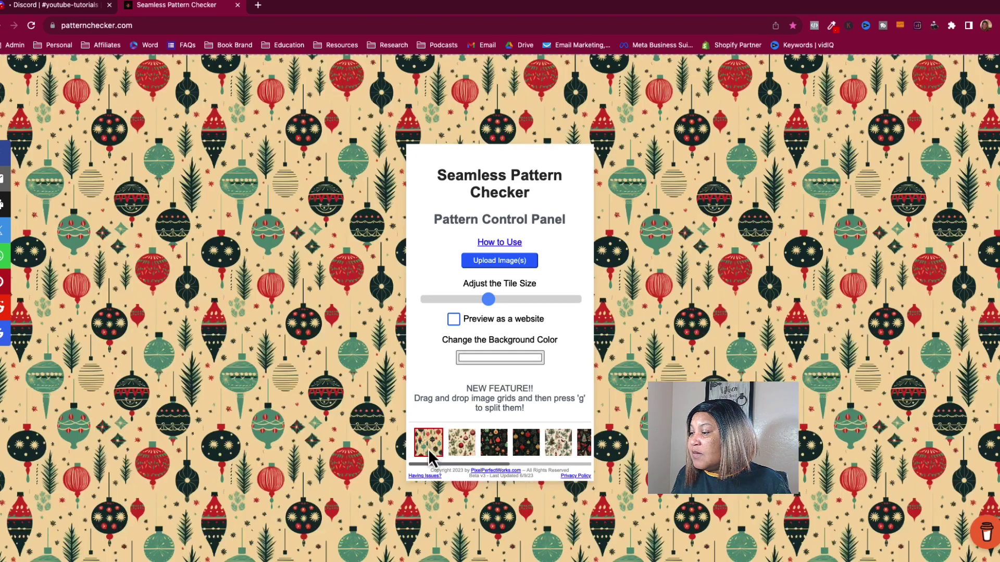
left_click(485, 447)
left_click(520, 449)
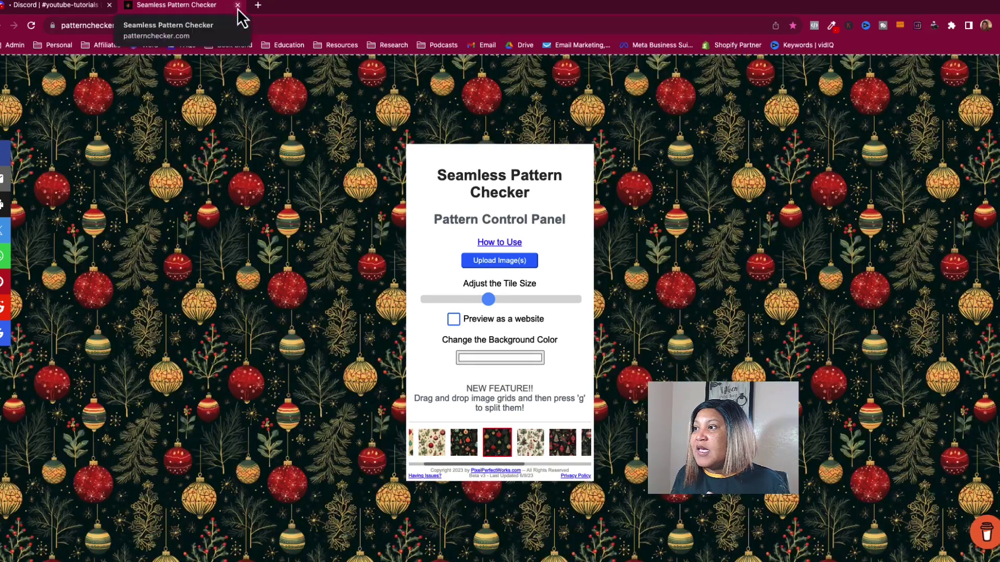
Step: Go back to the Midjourney tutorials channel in Discord, then move to Photoshop 2023's home screen
left_click(61, 9)
mouse_move(2, 3)
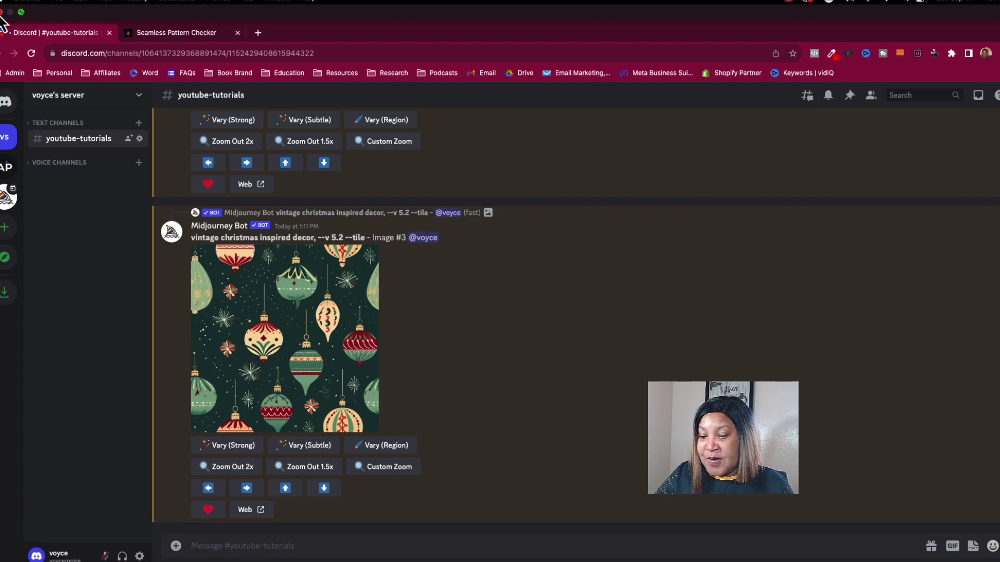
key("ctrl+Left")
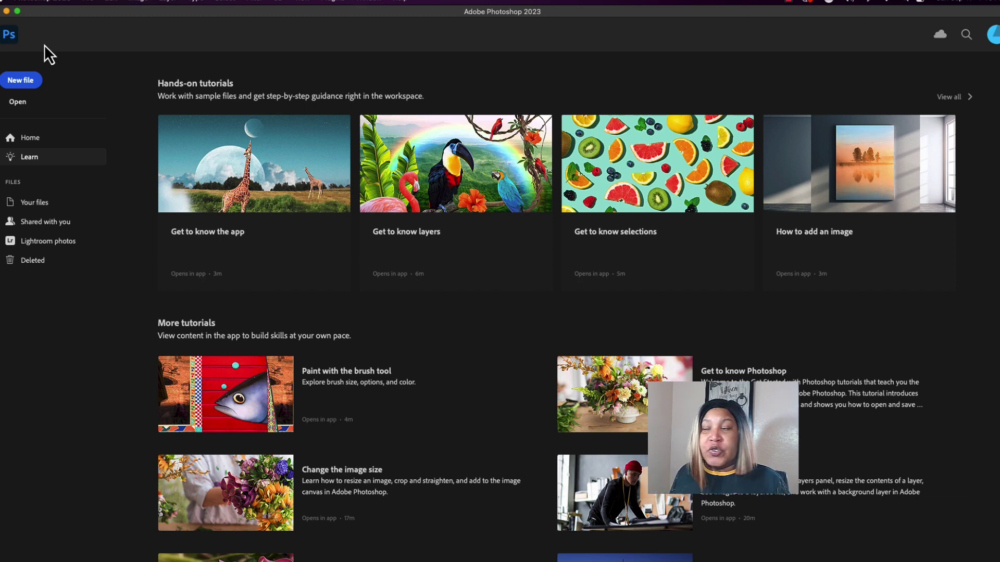
Step: Create Untitled-1 at 3600 × 3600 px, 300 ppi, RGB 8-bit, with a transparent background
left_click(21, 81)
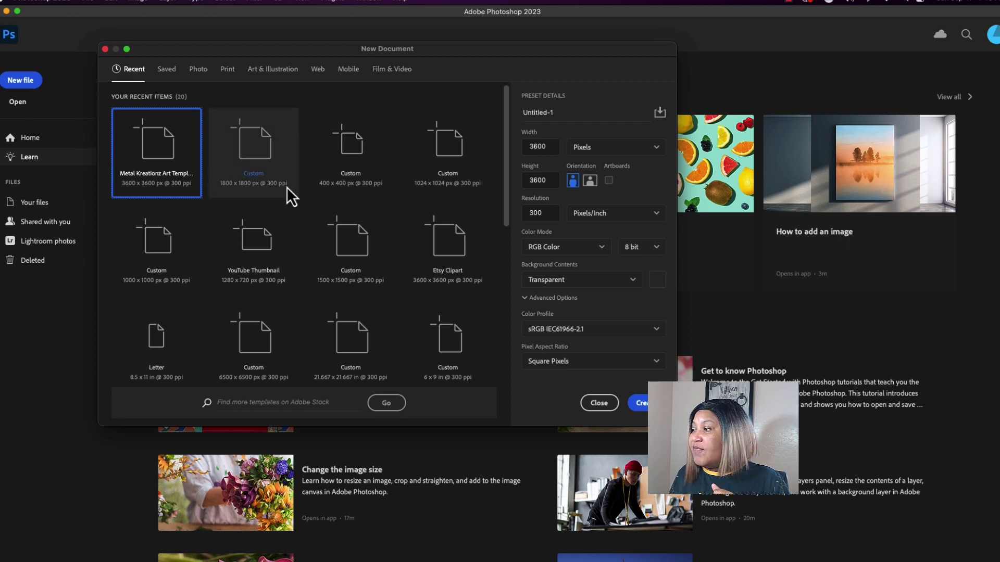
double_click(554, 150)
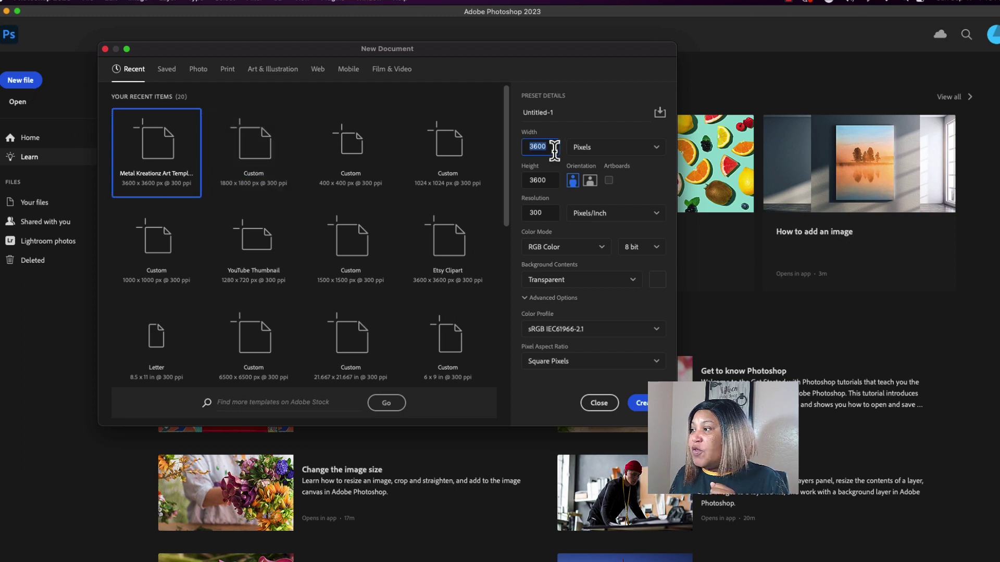
left_click(551, 191)
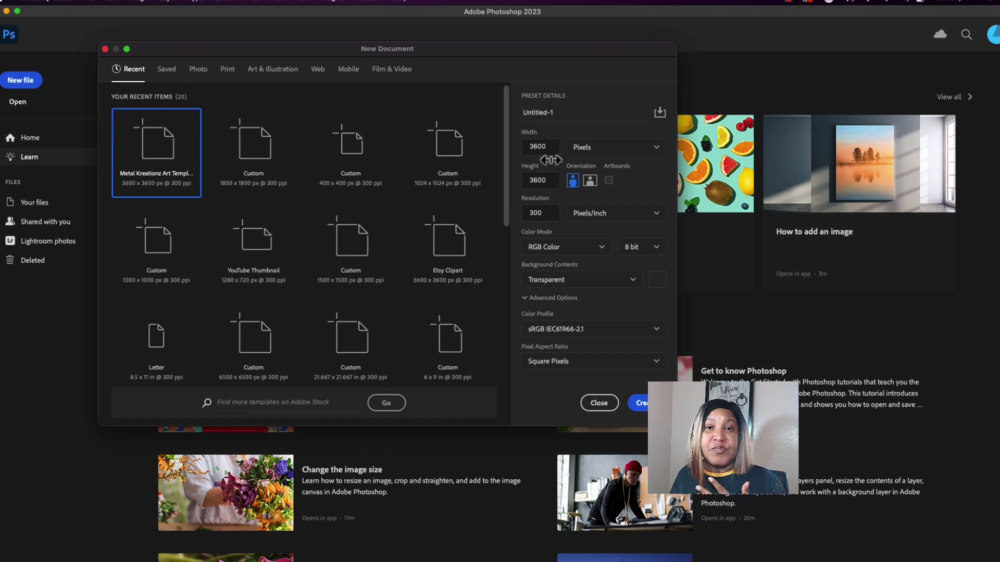
double_click(544, 213)
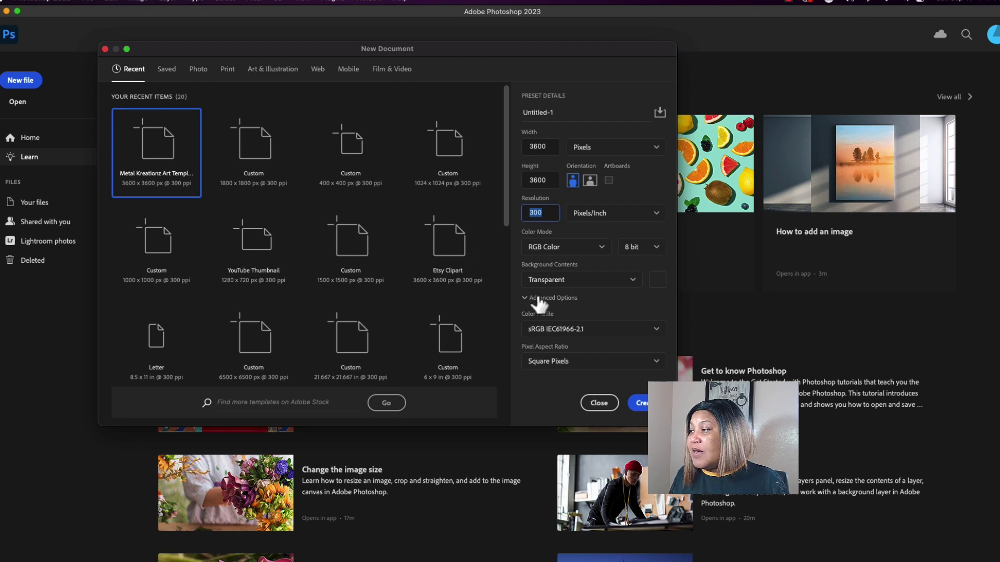
left_click(659, 115)
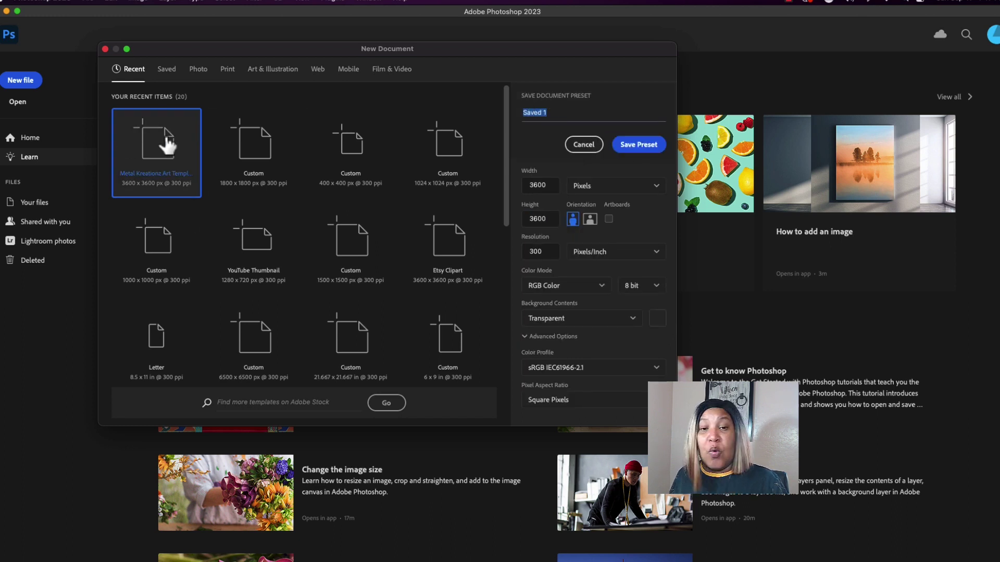
left_click(584, 144)
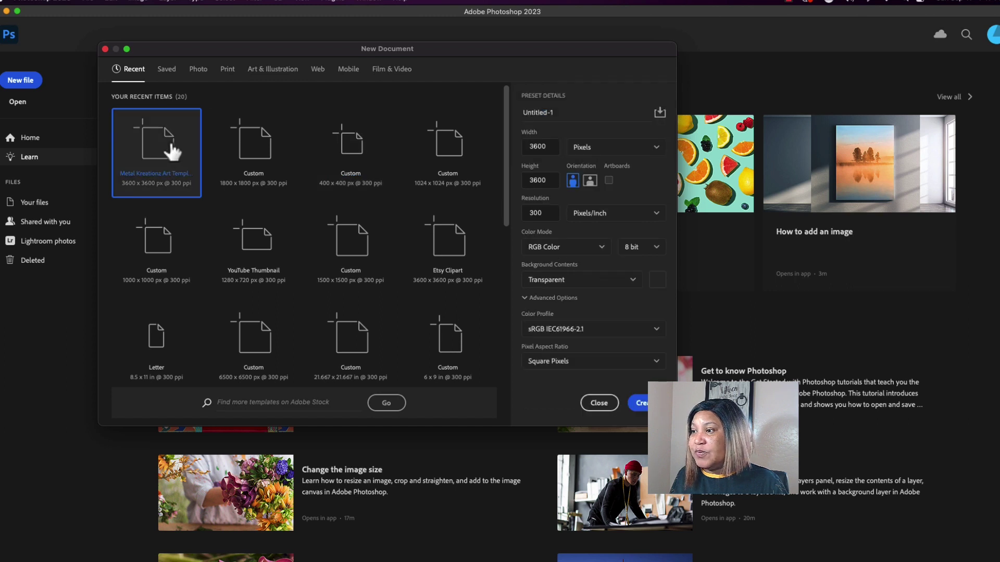
left_click(156, 156)
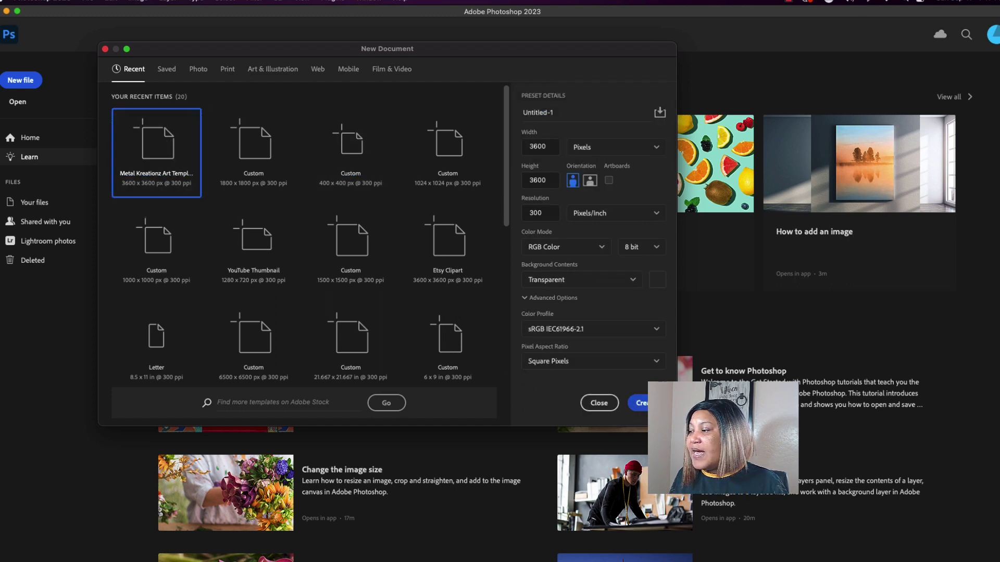
left_click(641, 404)
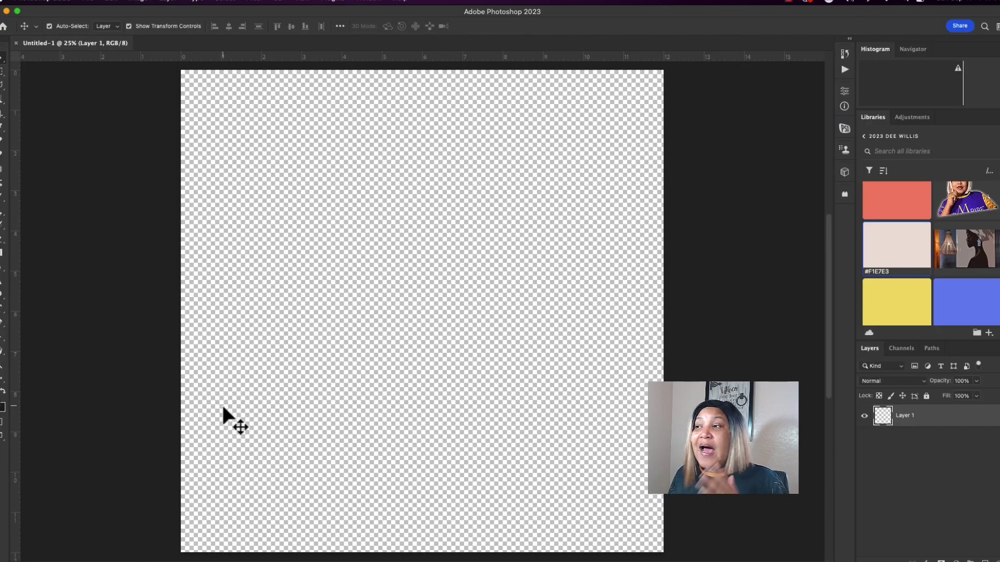
left_click(134, 2)
left_click(148, 79)
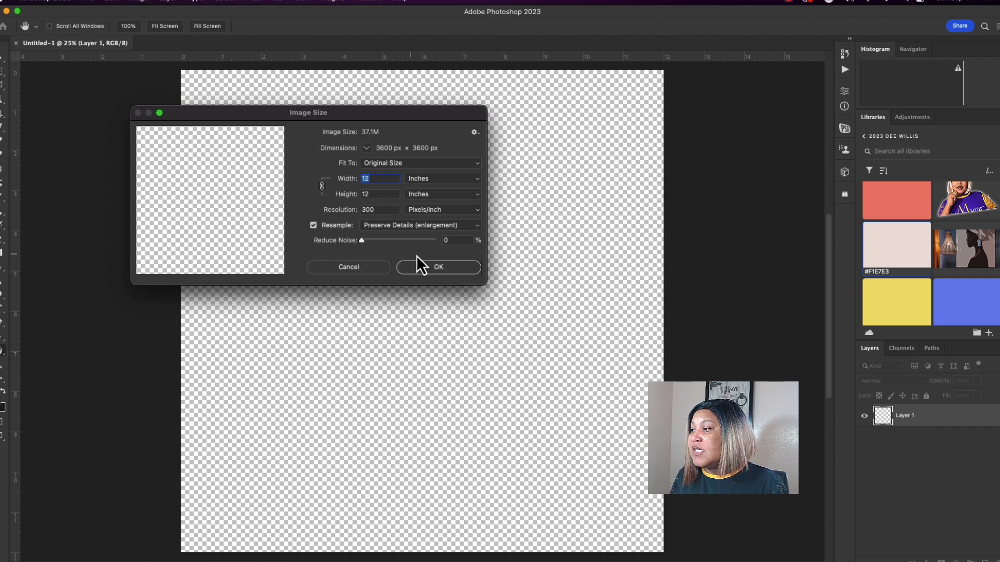
left_click(399, 274)
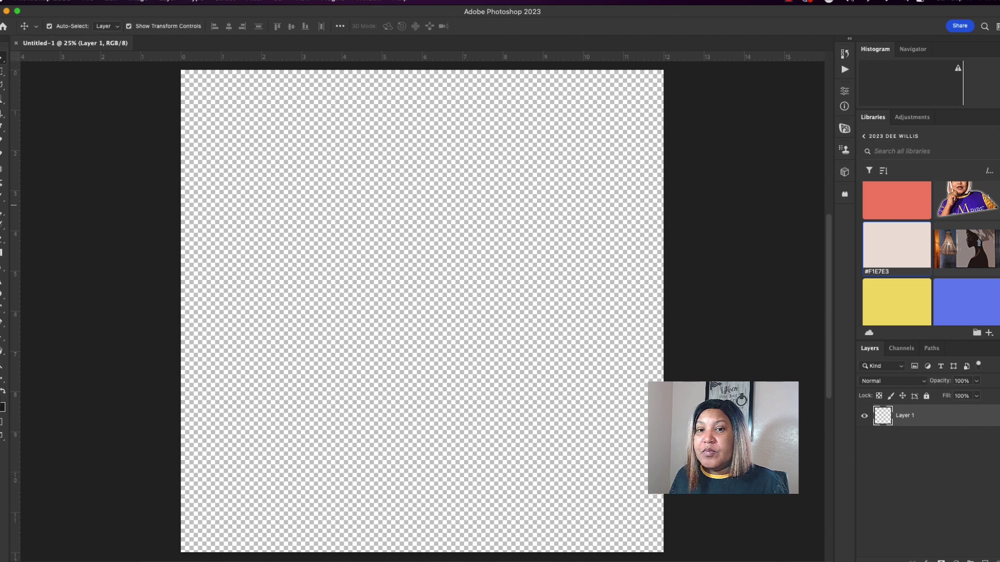
key("super+Tab")
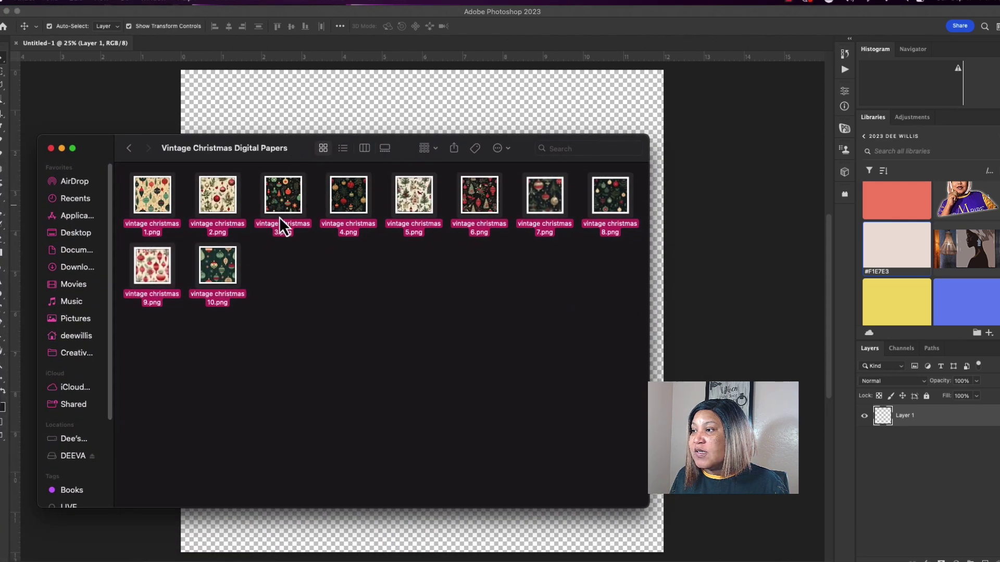
Step: Place all ten vintage christmas tiles onto the canvas as separate layers
left_click(197, 334)
left_click_drag(128, 303, 614, 196)
left_click_drag(486, 199, 462, 105)
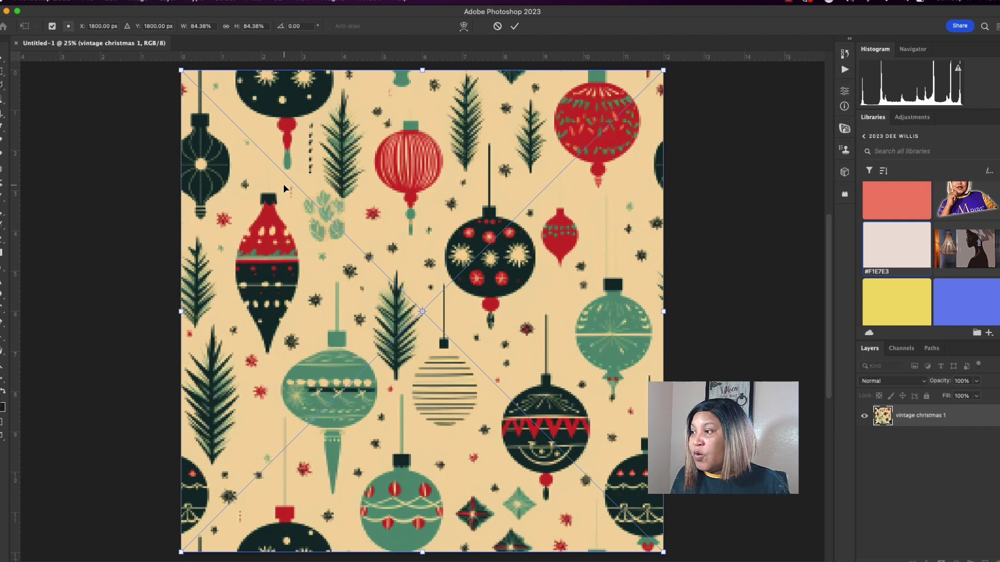
key("Return")
key("Return")
key("Return")
key("Return")
key("Return")
key("Return")
key("Return")
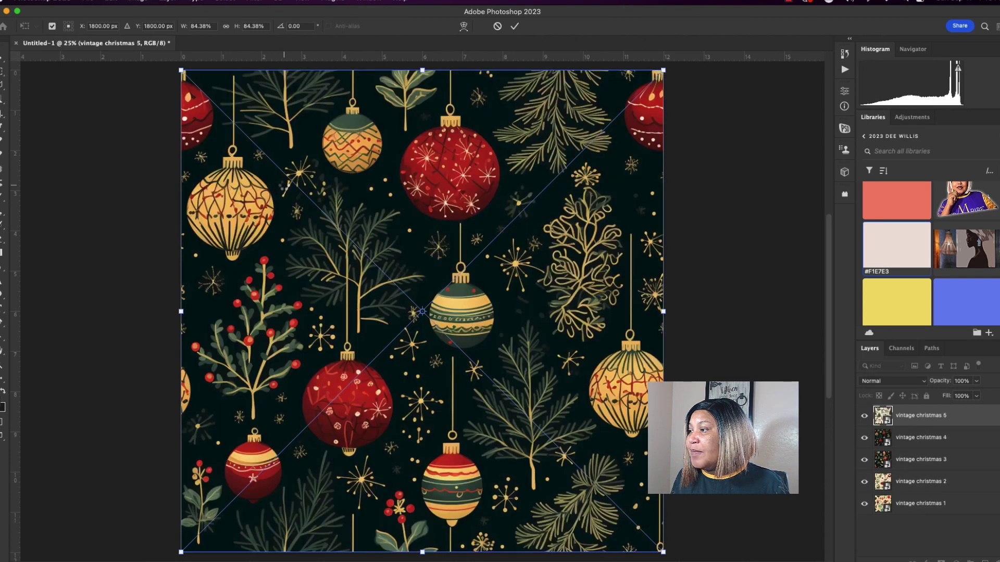
key("Return")
key("Return")
key("Return")
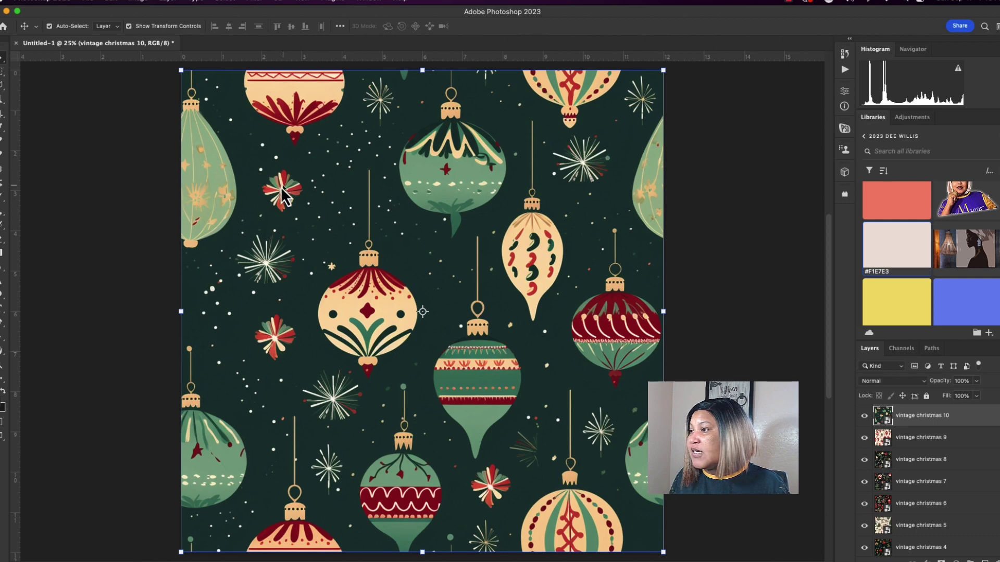
left_click(116, 102)
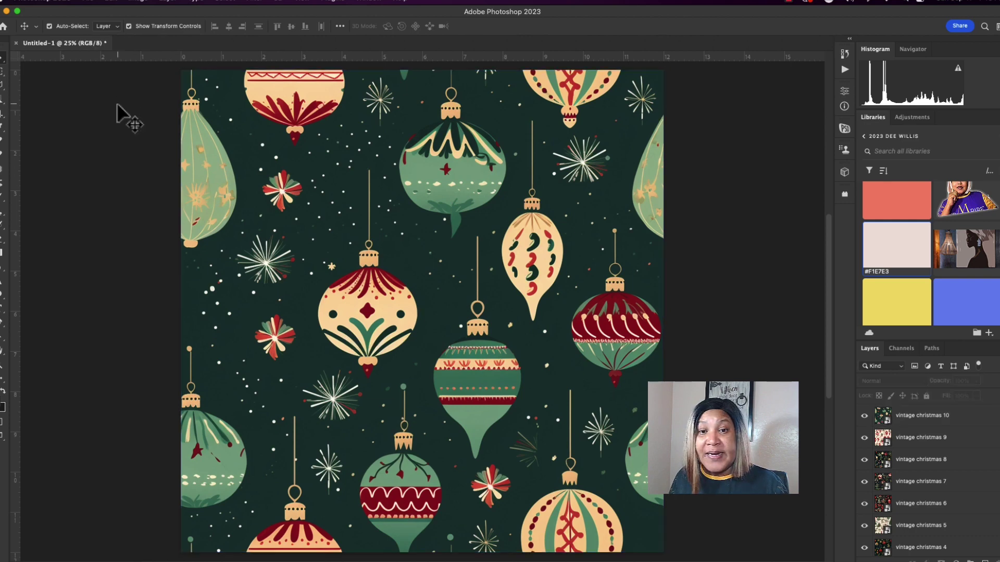
Step: Hide the vintage christmas 10 through 2 layers
left_click(865, 415)
left_click(864, 438)
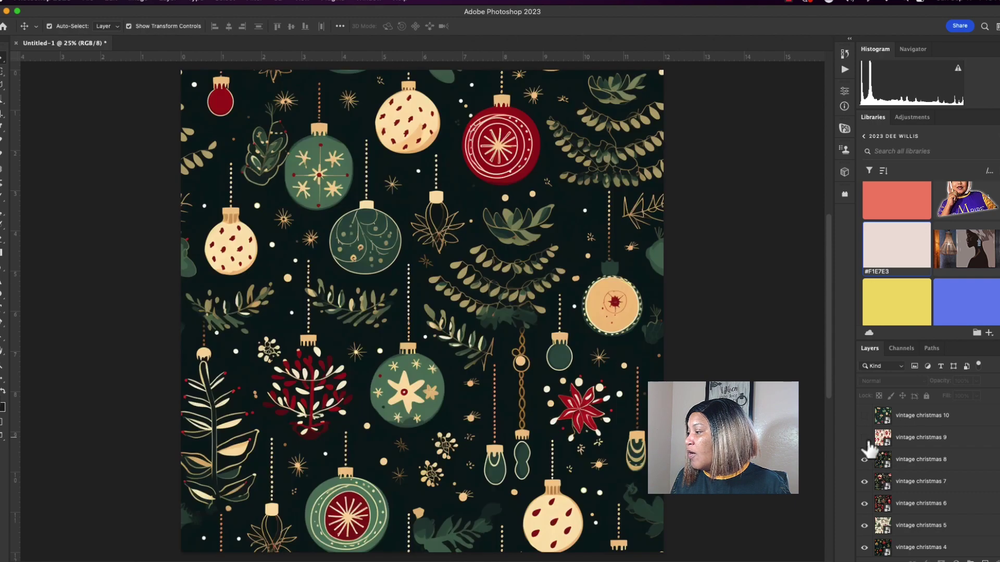
left_click(864, 459)
left_click(865, 482)
scroll(867, 483, "down", 1)
left_click(865, 490)
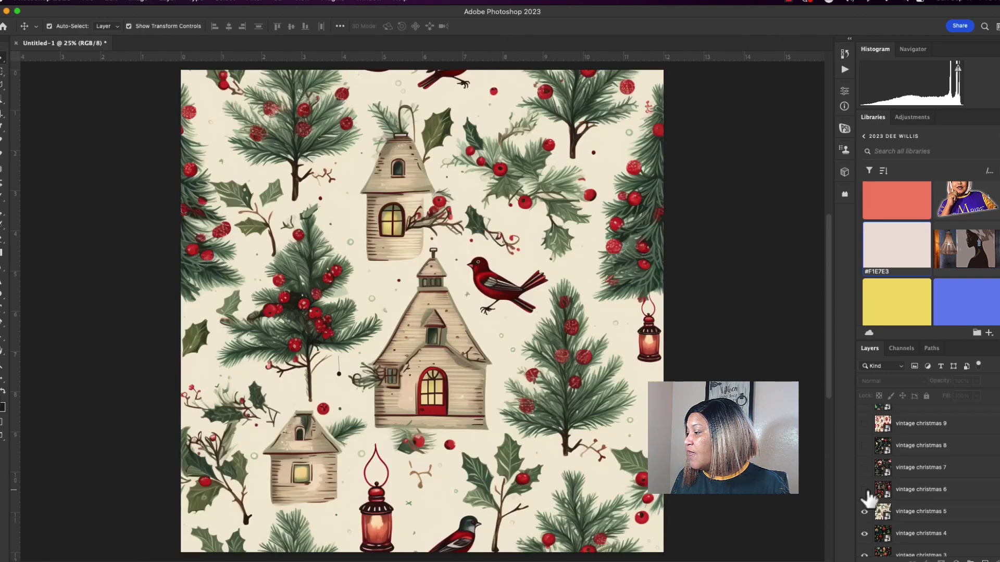
scroll(867, 484, "down", 2)
left_click(864, 458)
left_click(865, 479)
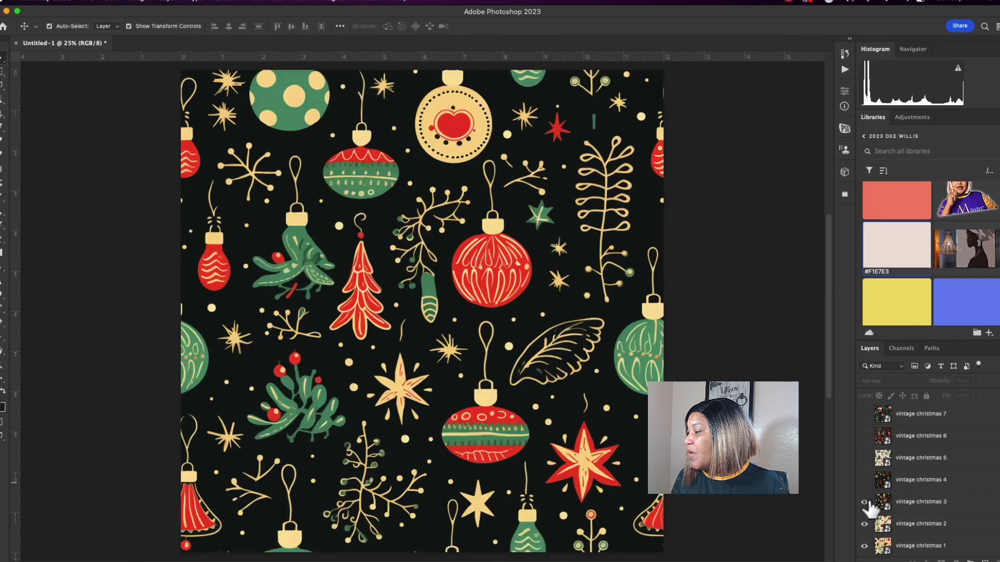
left_click(865, 502)
left_click(865, 524)
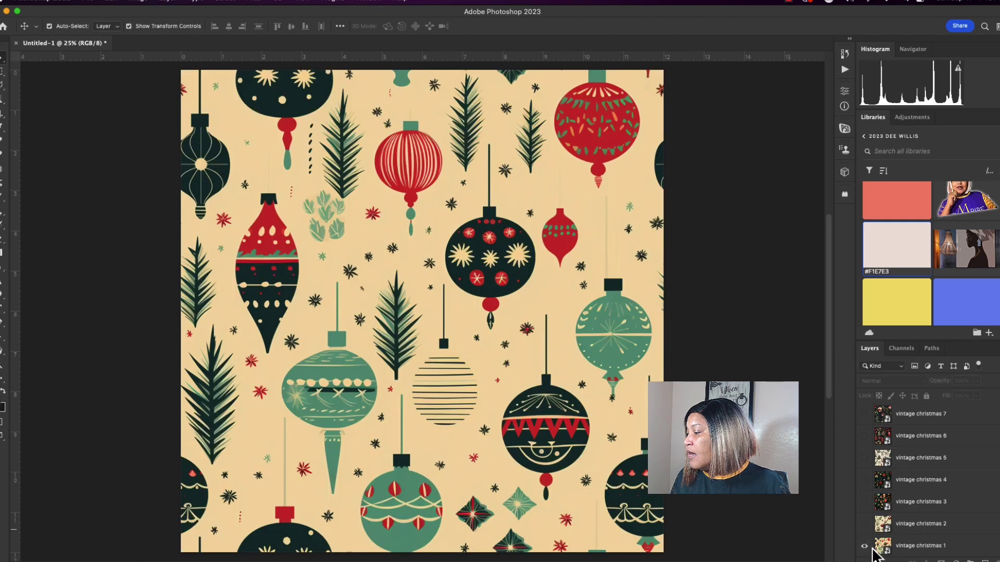
Step: Select the vintage christmas 1 layer as the working layer
left_click(915, 547)
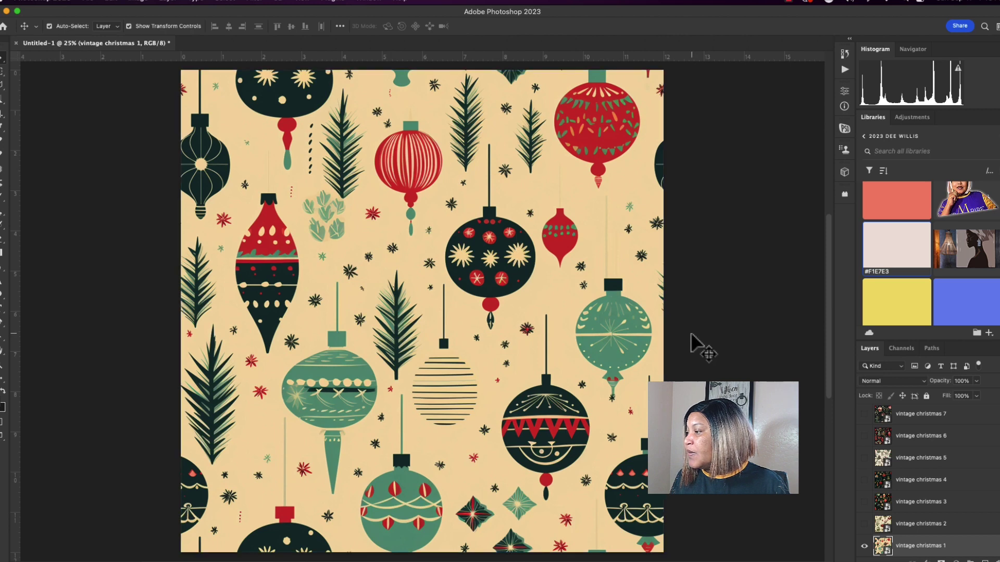
left_click(692, 346)
left_click(916, 547)
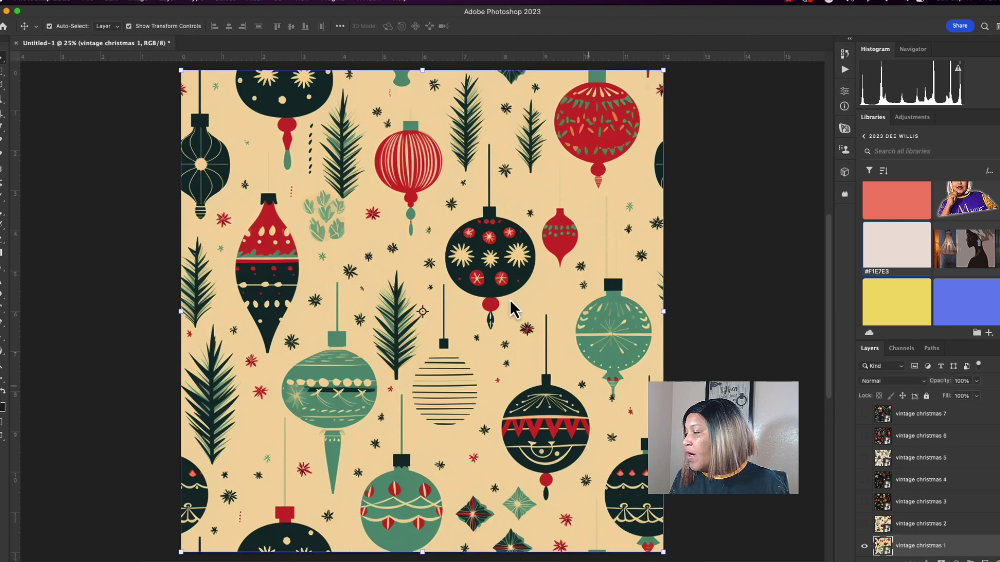
left_click(89, 2)
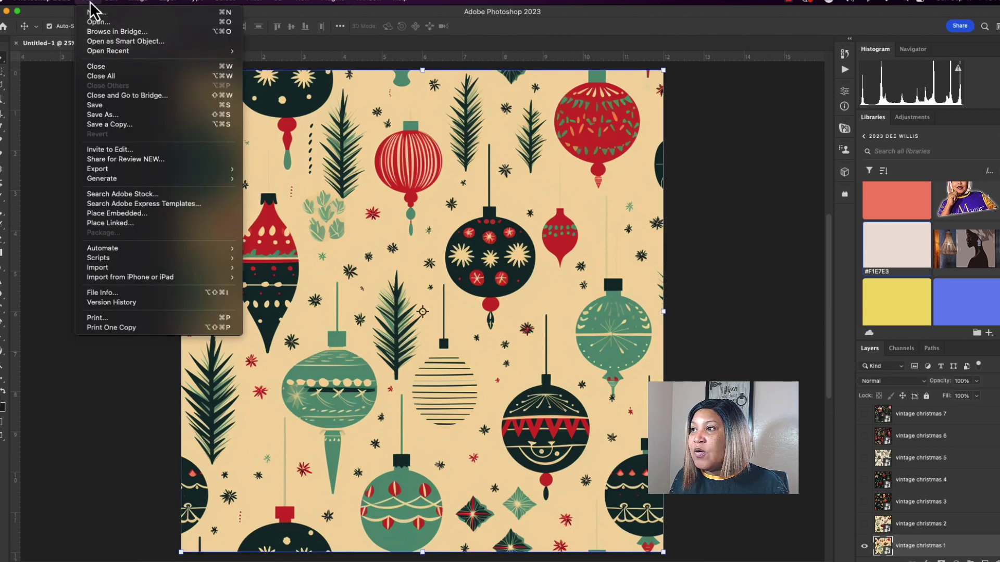
Step: Save a copy to the computer, browsing to Desktop > Vintage Christmas Digital Papers
left_click(112, 125)
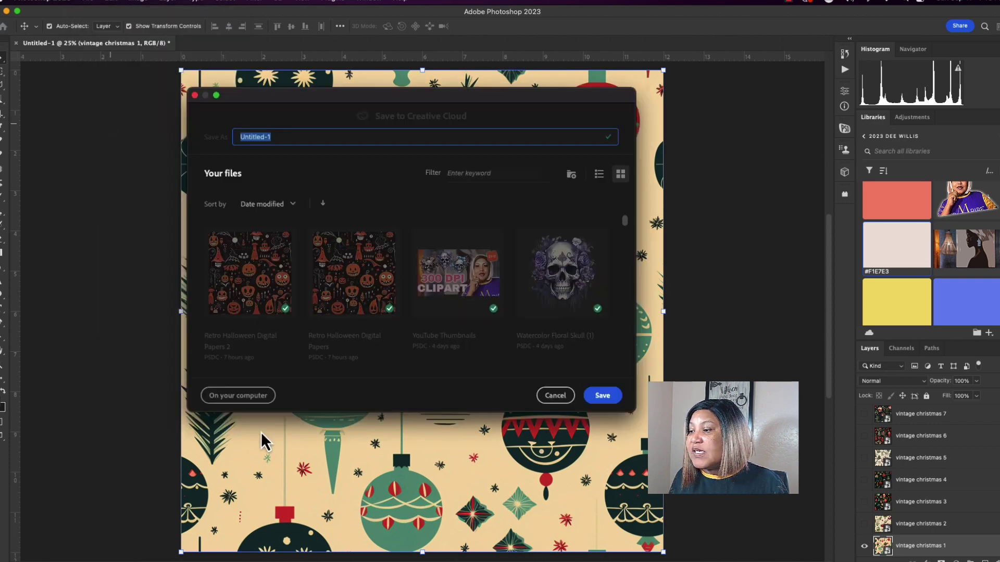
left_click(242, 396)
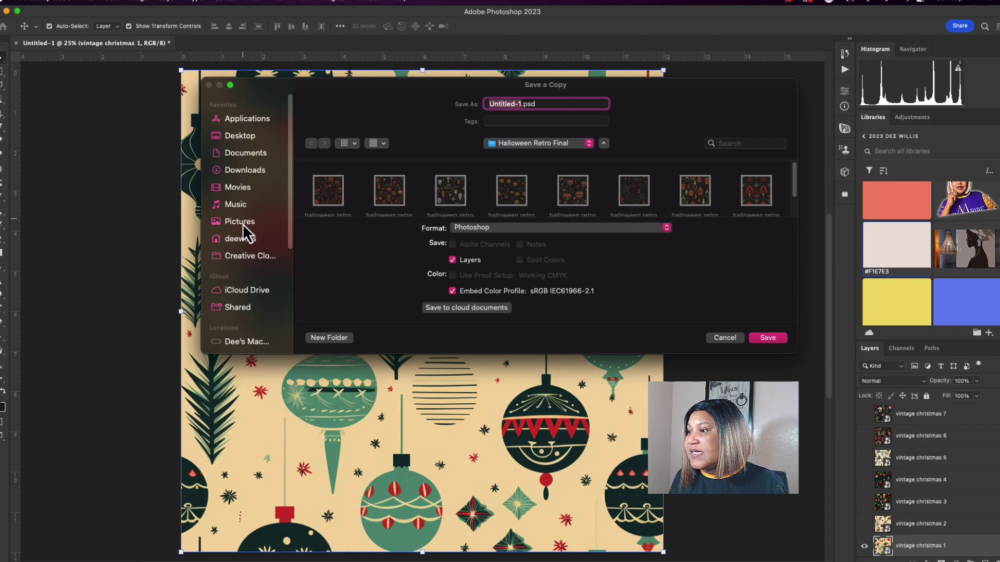
left_click(249, 138)
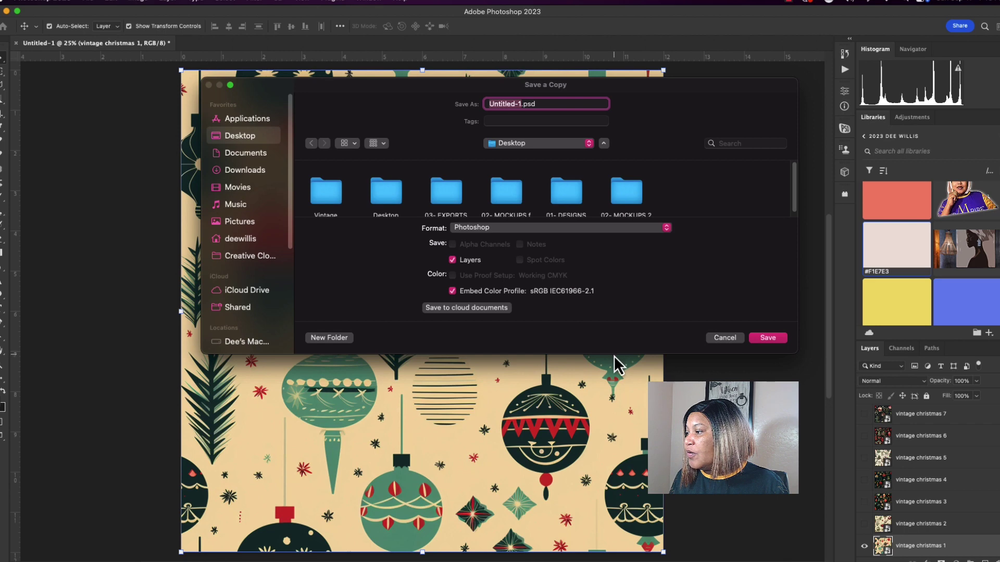
left_click_drag(799, 278, 717, 289)
left_click_drag(718, 365, 736, 436)
left_click(333, 195)
double_click(334, 196)
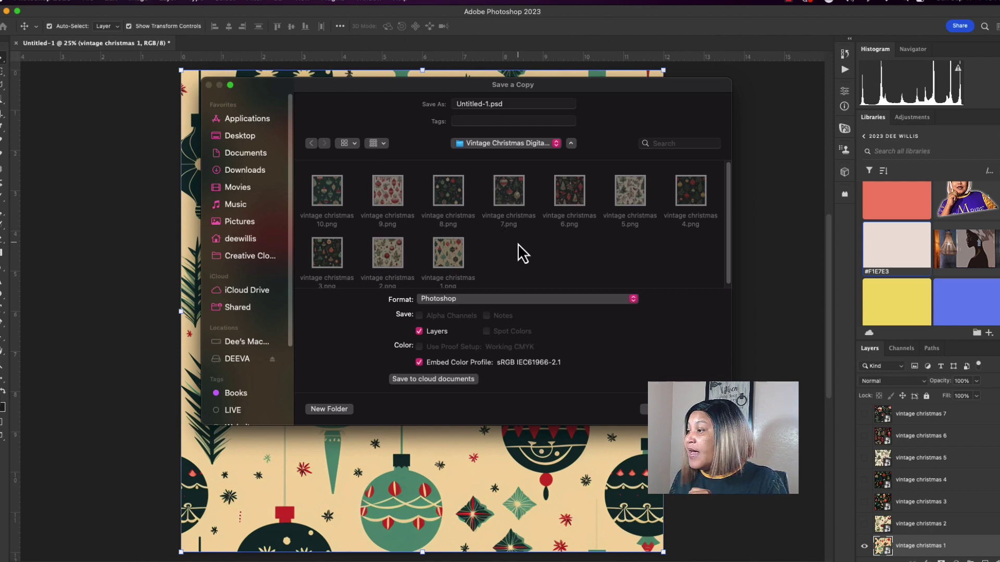
Step: Create a new folder named 'Vintage Christmas Final' there
left_click(339, 412)
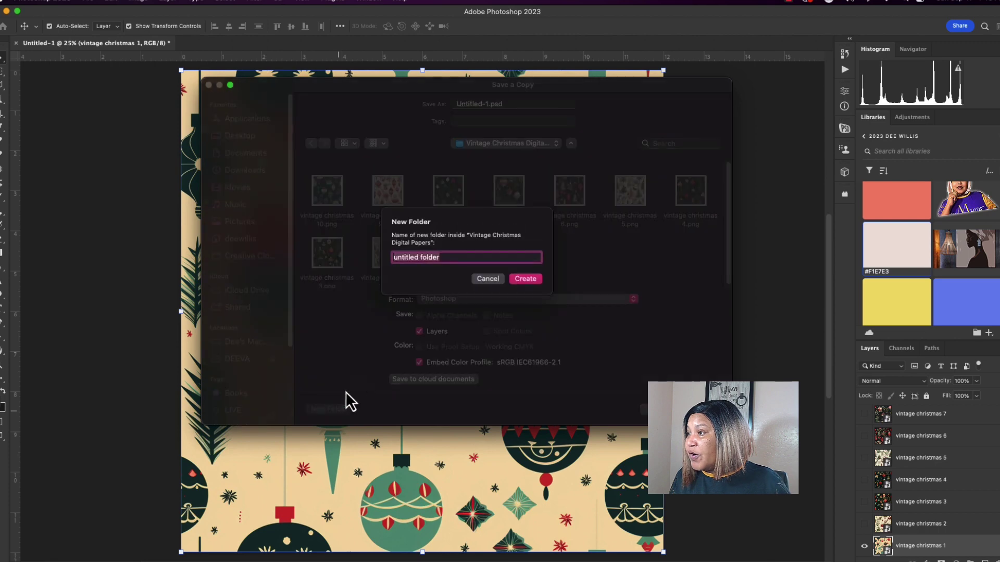
type("Vintage Christmas Final")
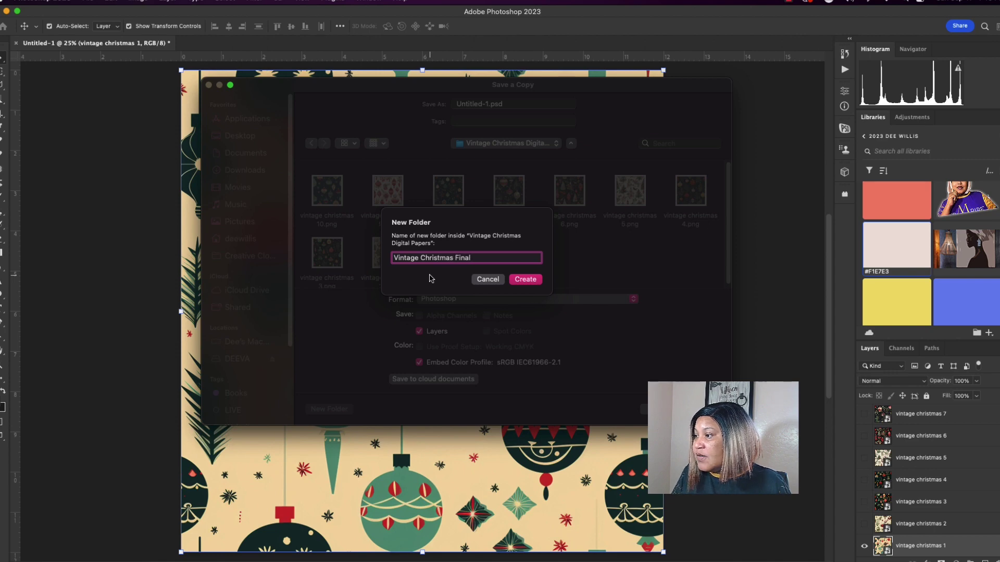
key("Return")
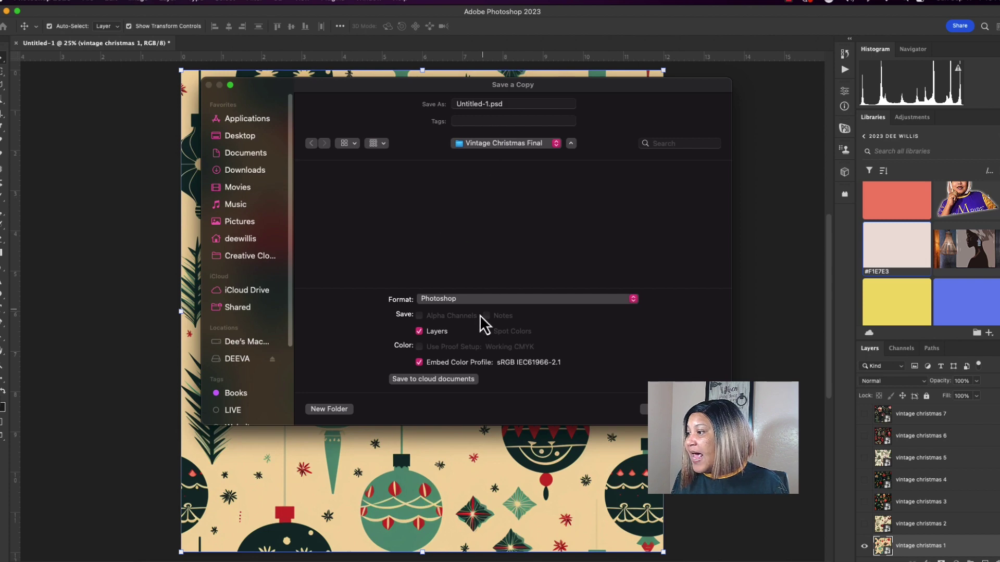
Step: Save the copy in JPEG format as 'Vintage Christmas 1' with quality 10
left_click(463, 301)
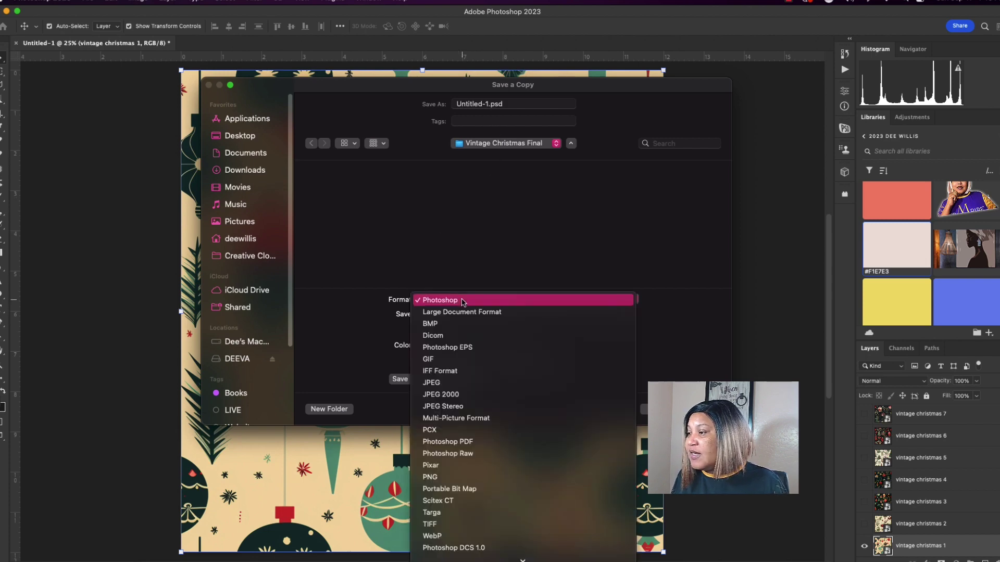
left_click(451, 387)
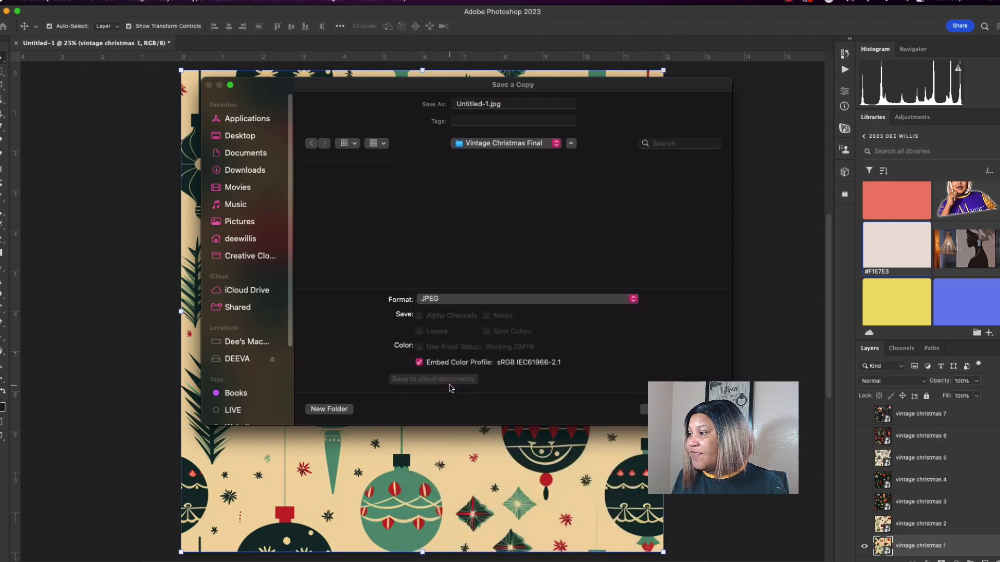
left_click_drag(489, 105, 482, 106)
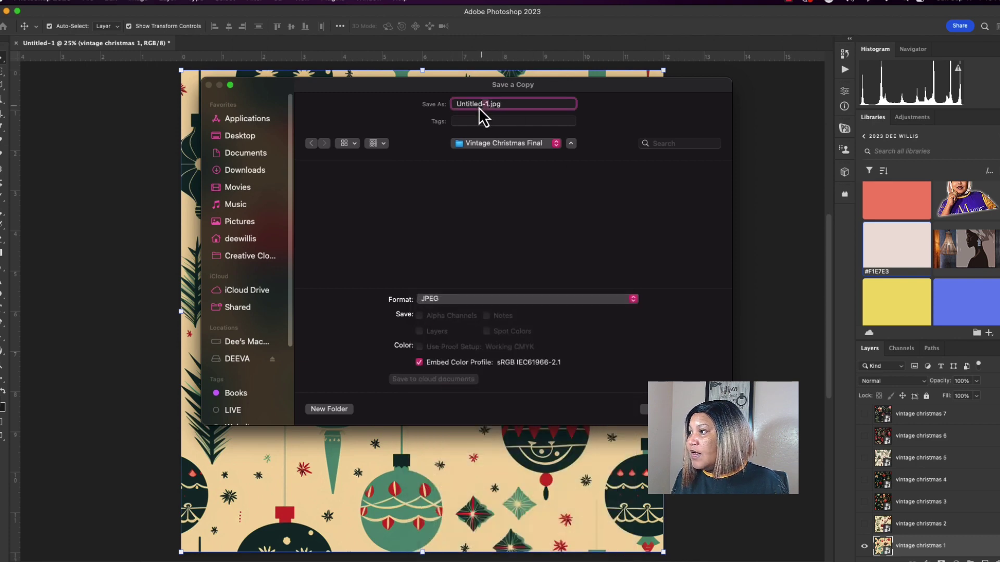
type("v")
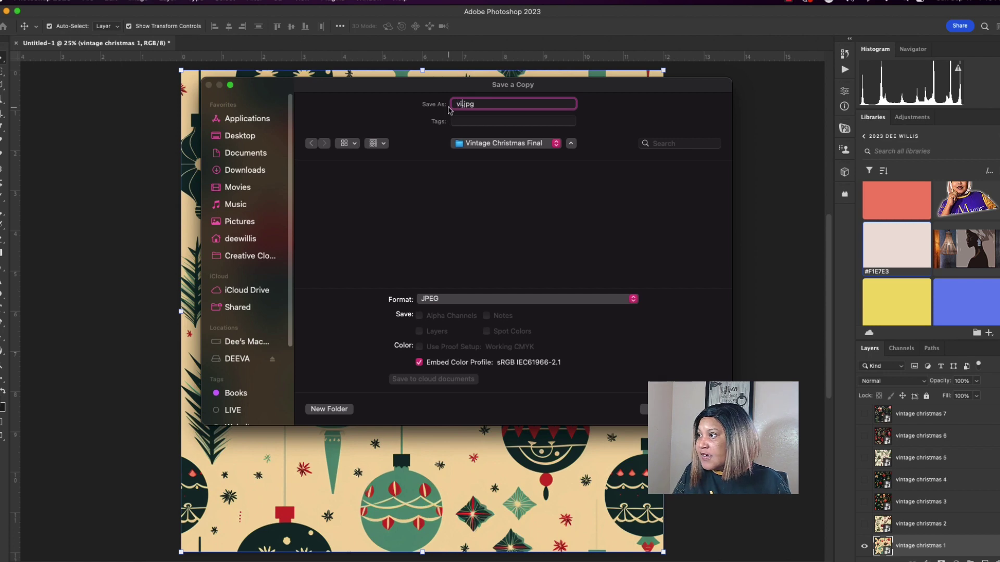
type("intage")
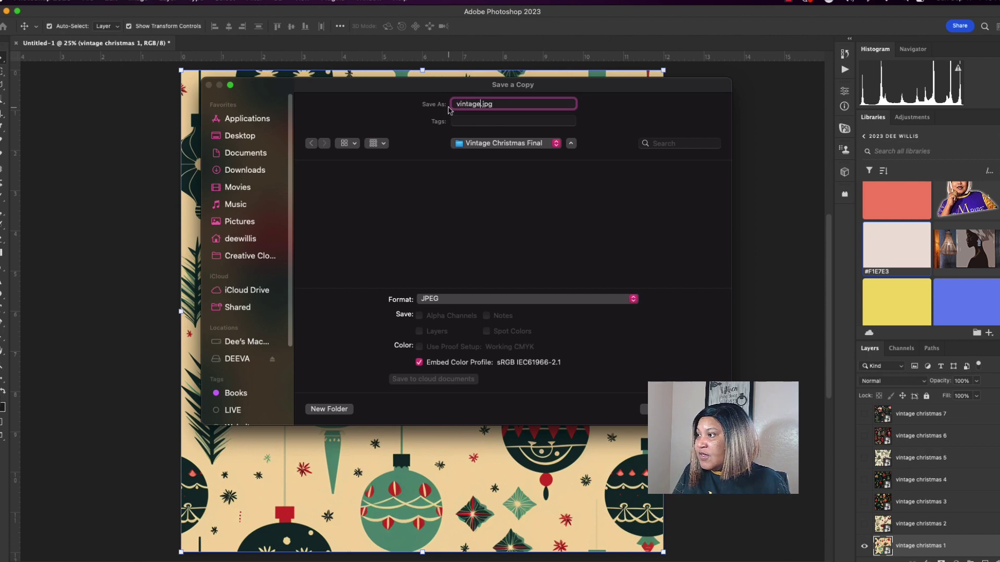
key("BackSpace")
key("BackSpace")
key("BackSpace")
key("BackSpace")
key("BackSpace")
key("BackSpace")
key("BackSpace")
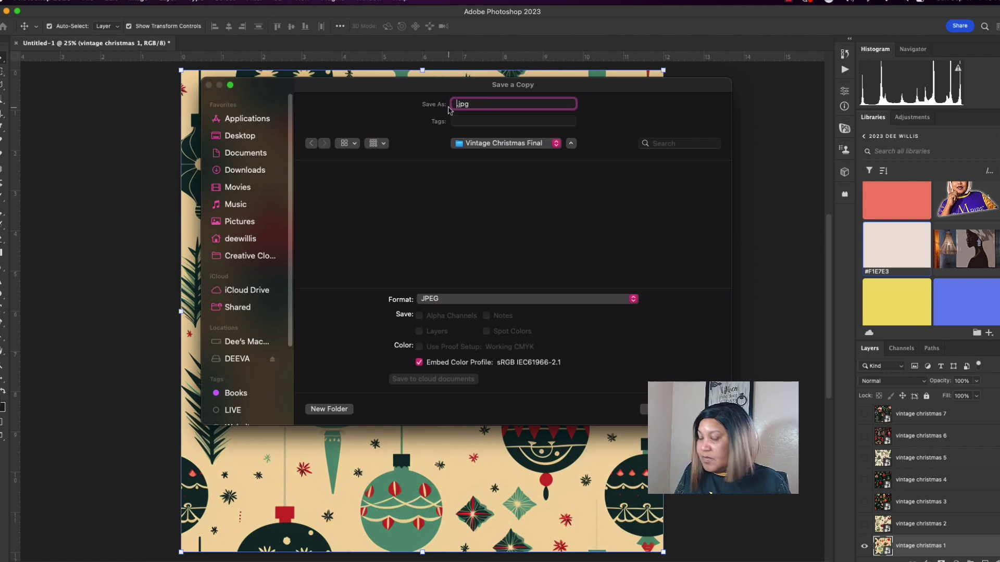
type("Vintage Chris")
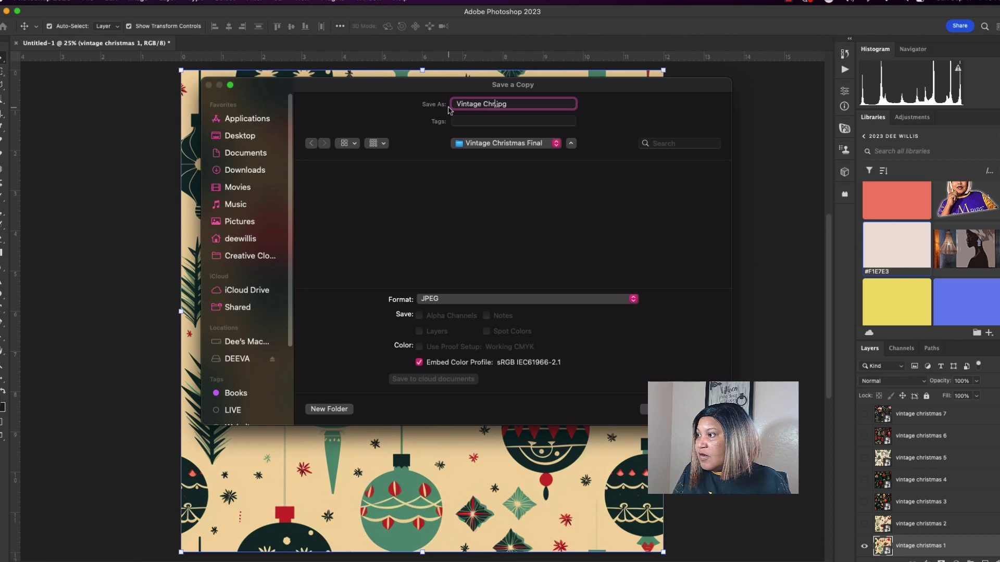
type("tmas ")
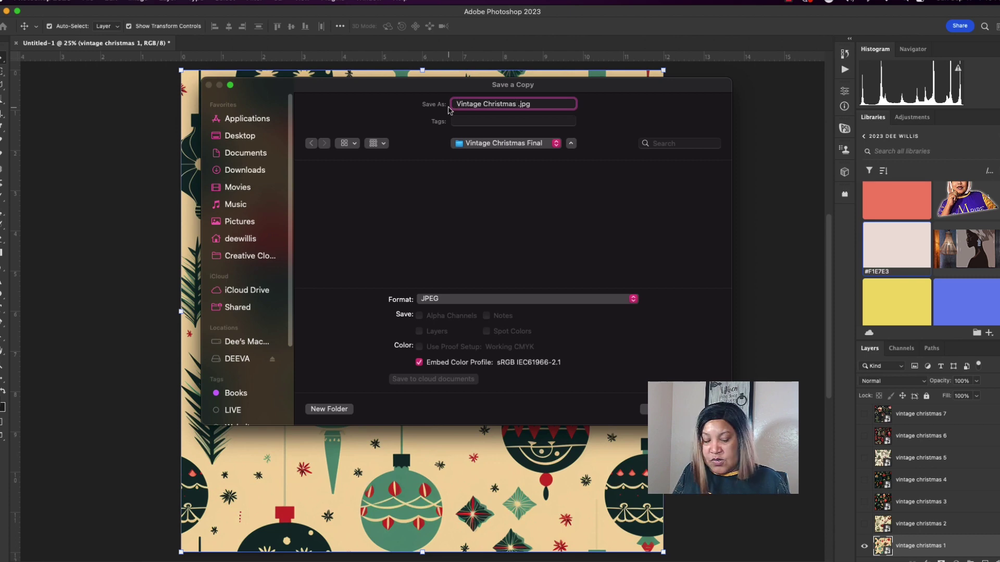
type("1")
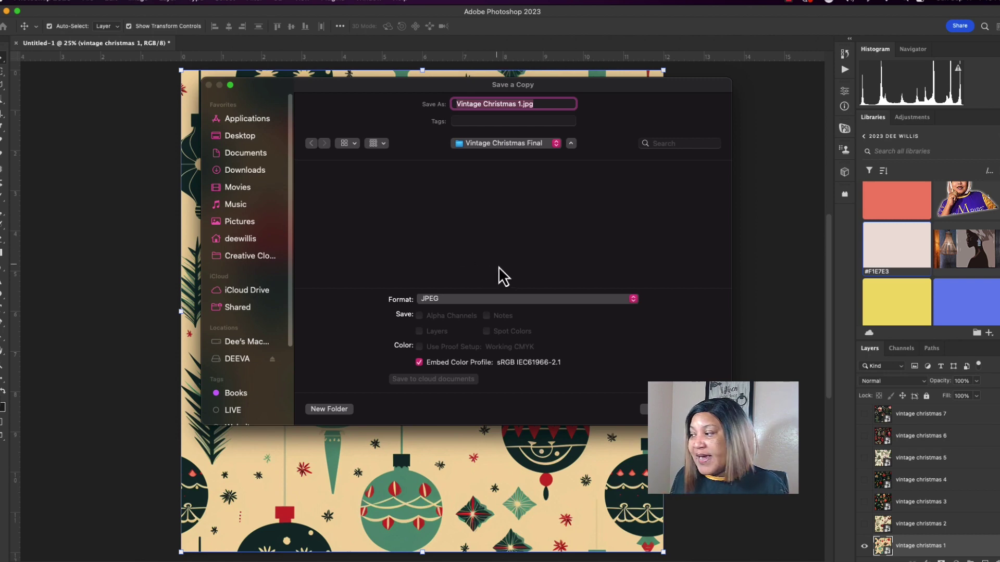
left_click(708, 408)
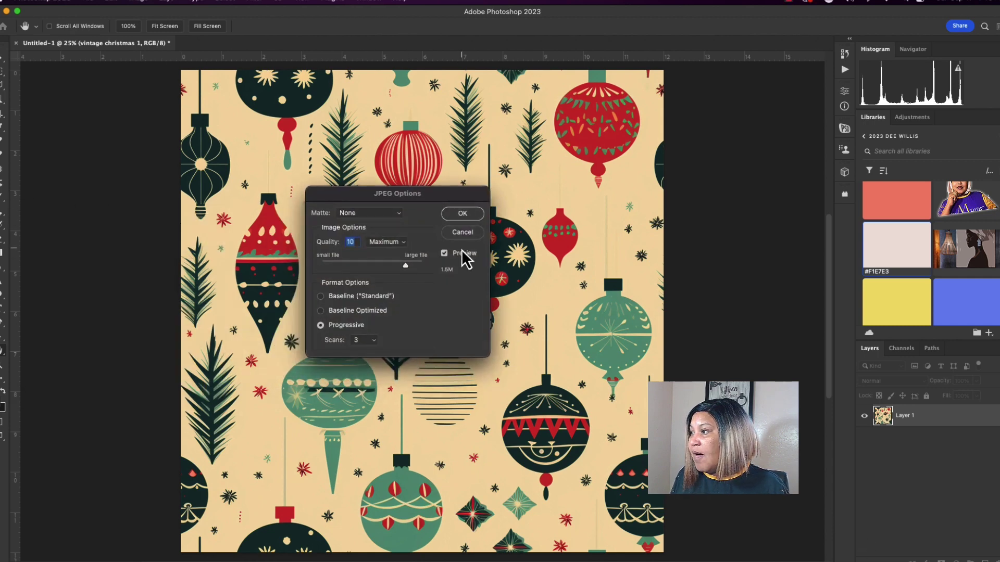
left_click(461, 216)
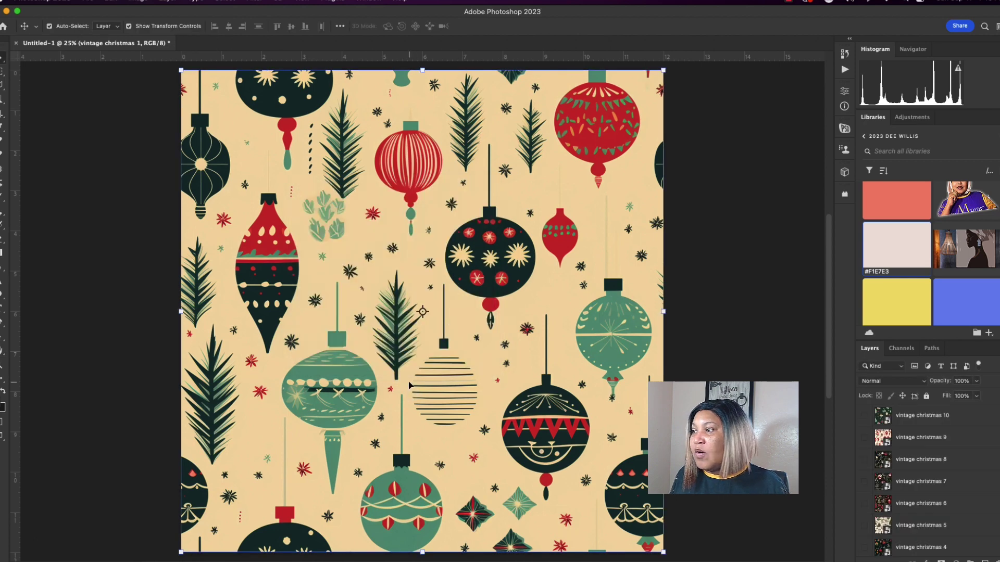
Step: Make vintage christmas 2 the selected, visible layer and hide vintage christmas 1
scroll(890, 510, "down", 3)
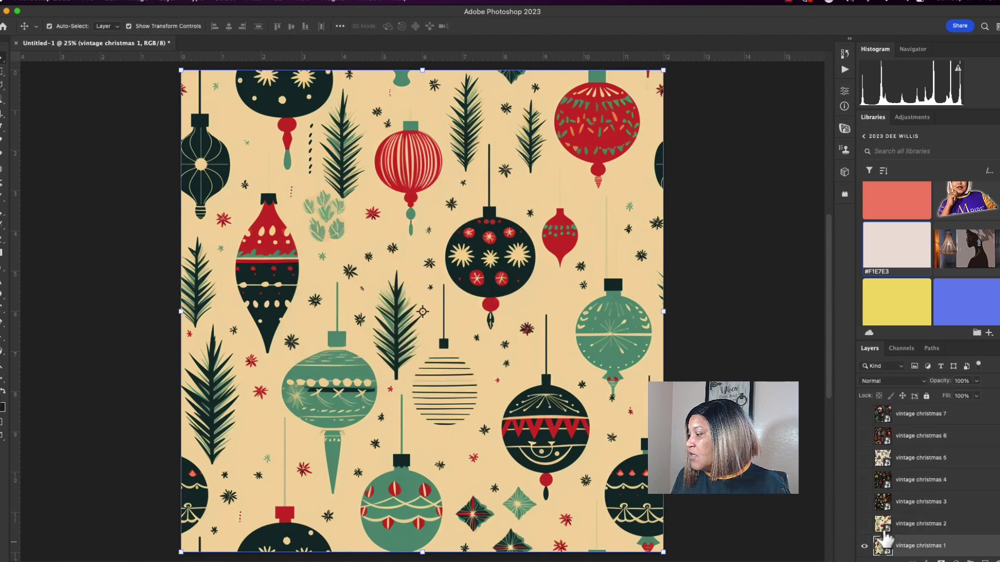
left_click(884, 524)
left_click(865, 524)
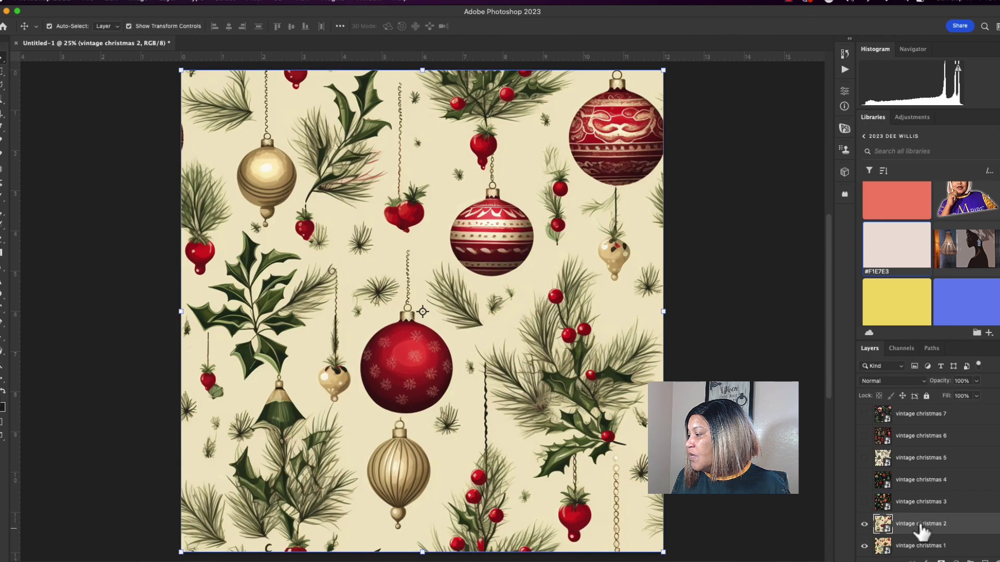
left_click(865, 546)
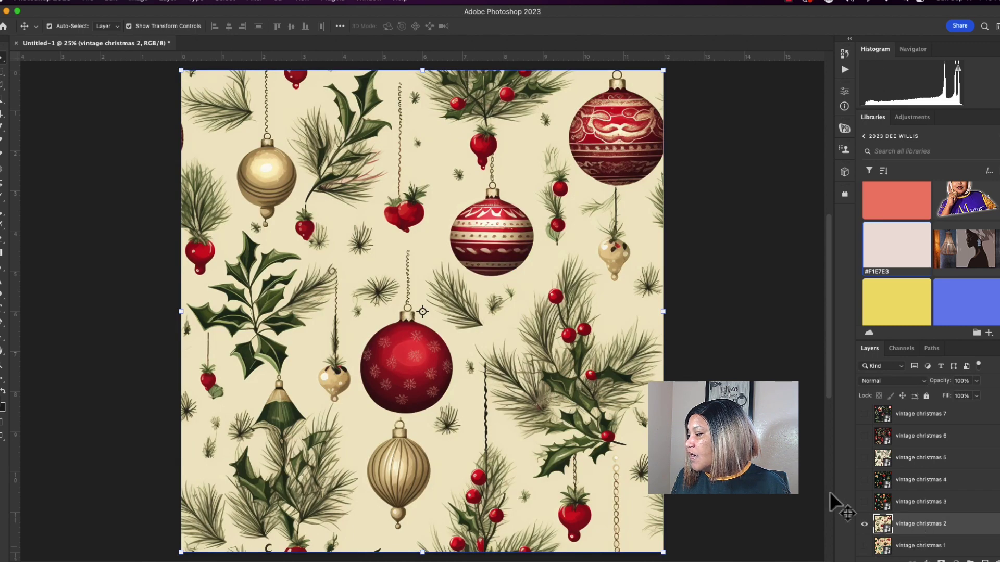
Step: Save a copy to the computer as JPEG 'Vintage Christmas 2' at quality 10
left_click(87, 3)
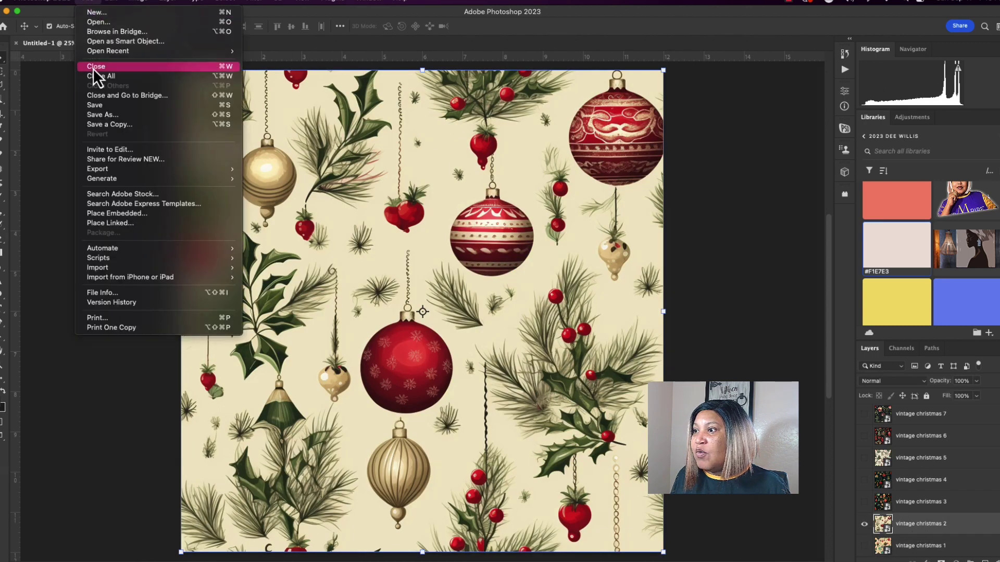
left_click(100, 126)
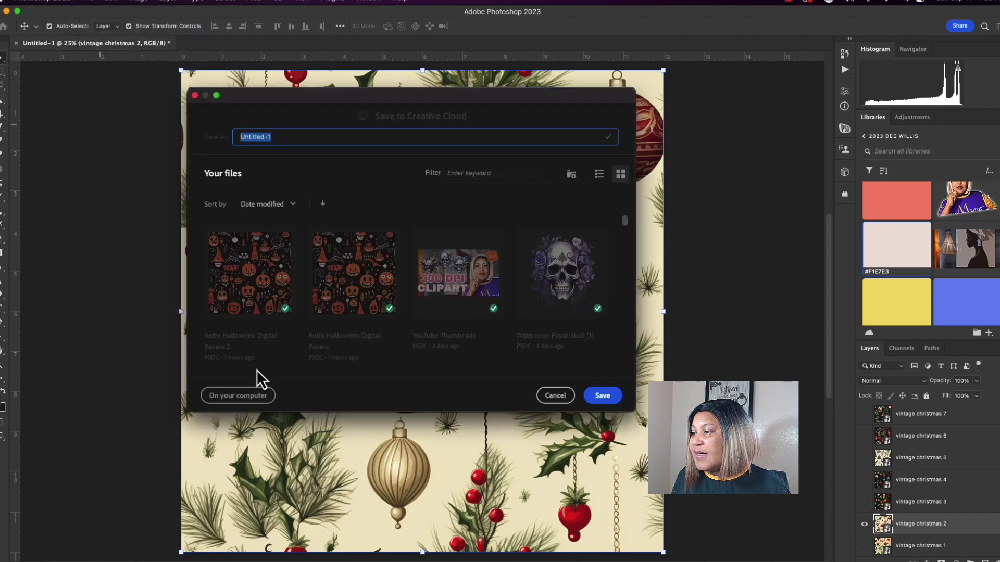
left_click(262, 396)
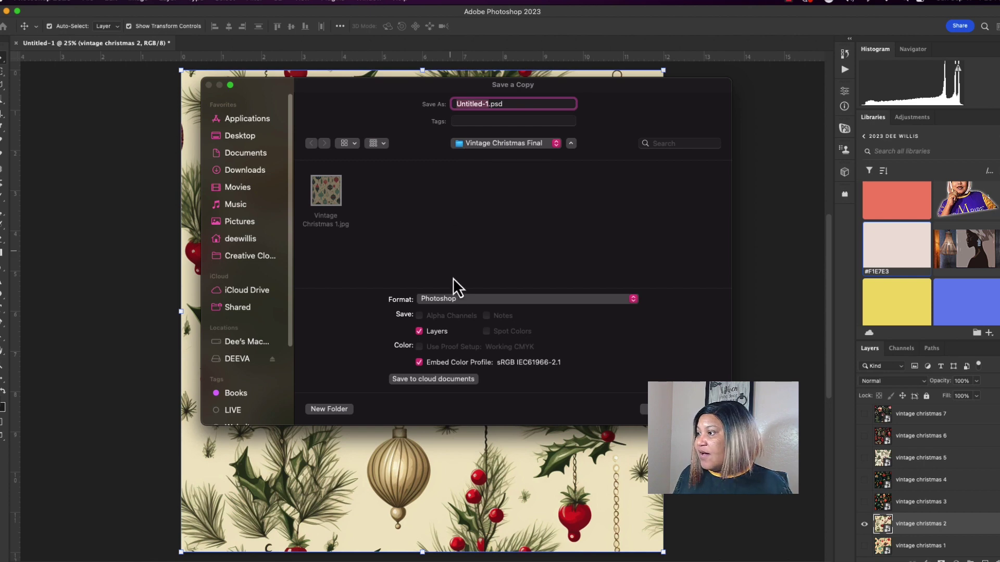
left_click(453, 299)
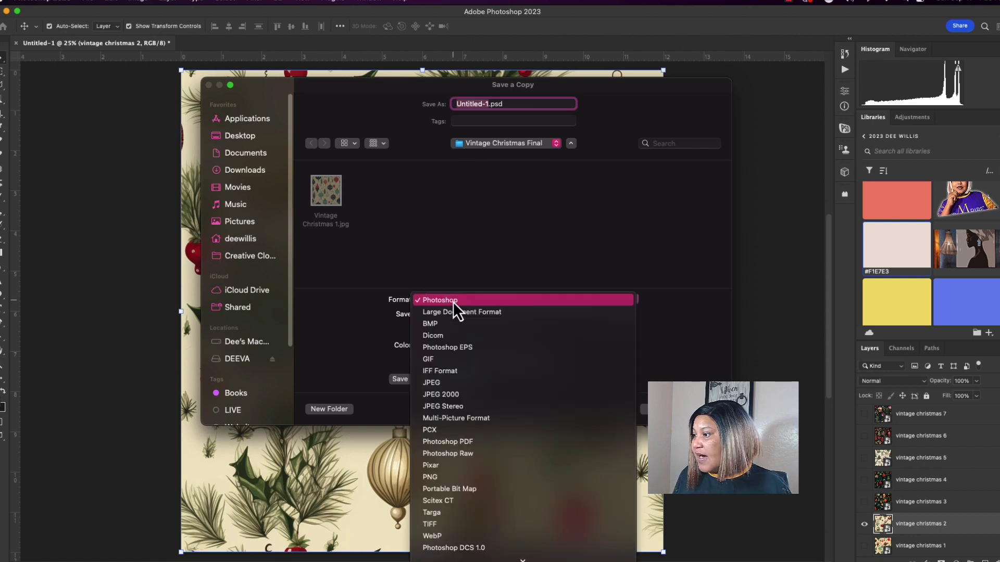
left_click(460, 383)
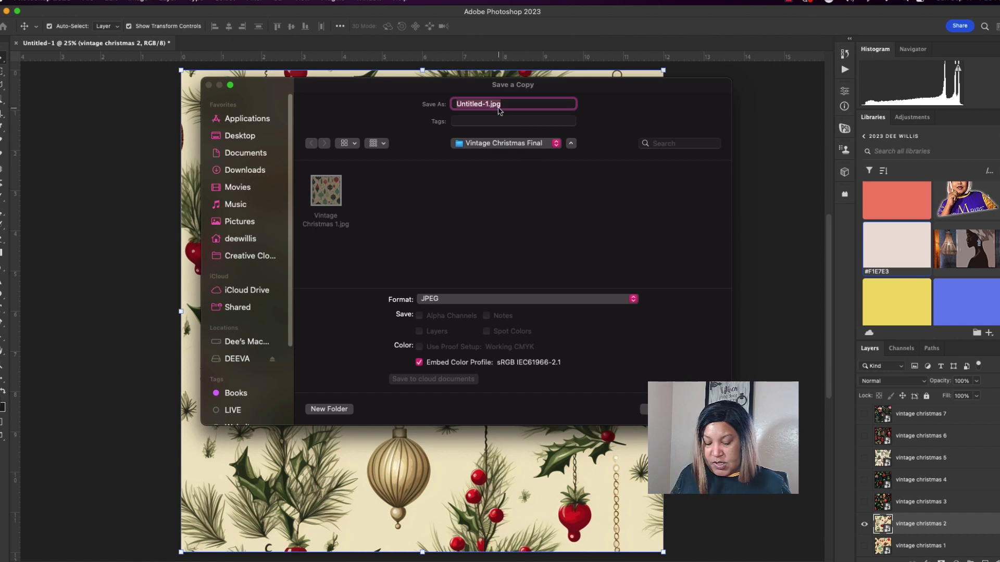
type("Vintage Christmas 1")
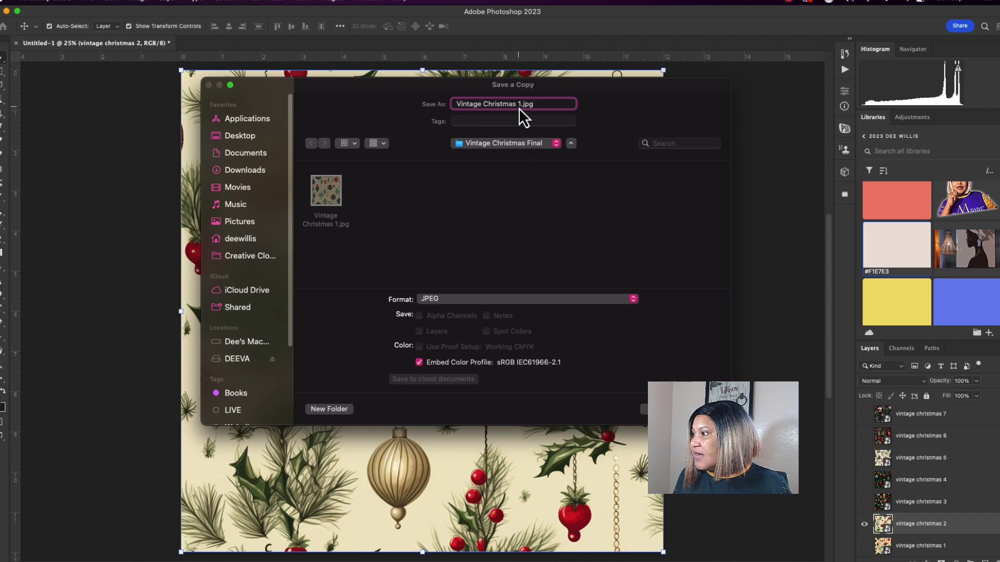
double_click(520, 105)
type("2")
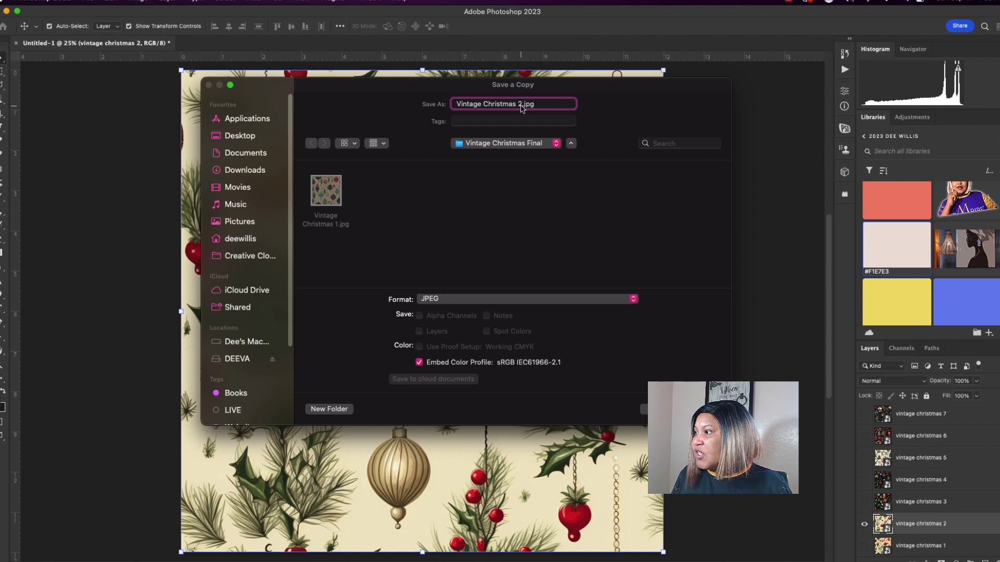
left_click(695, 412)
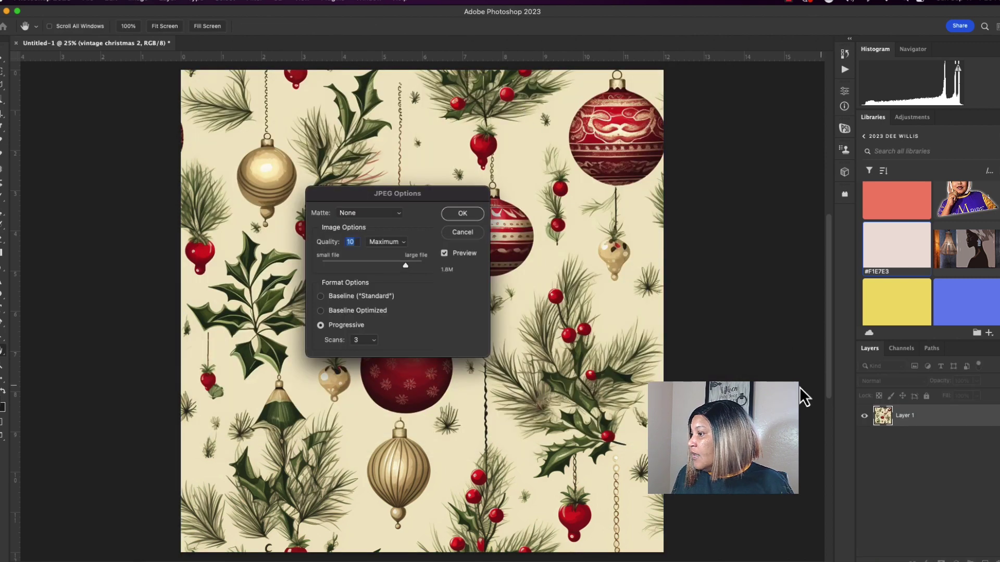
left_click(463, 213)
scroll(880, 505, "down", 3)
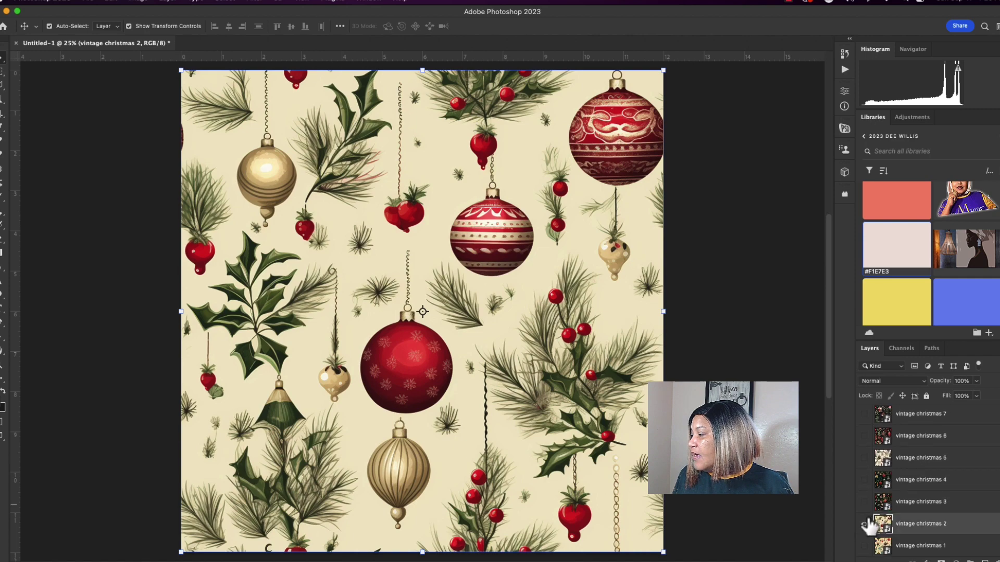
Step: Show and select vintage christmas 3, then start a JPEG Save a Copy to the computer
left_click(864, 502)
left_click(912, 506)
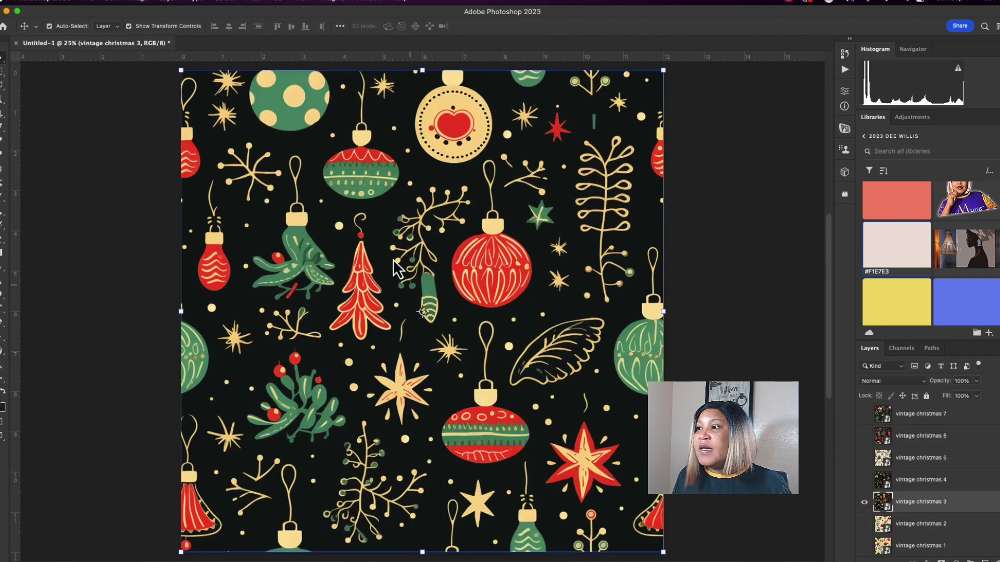
left_click(86, 2)
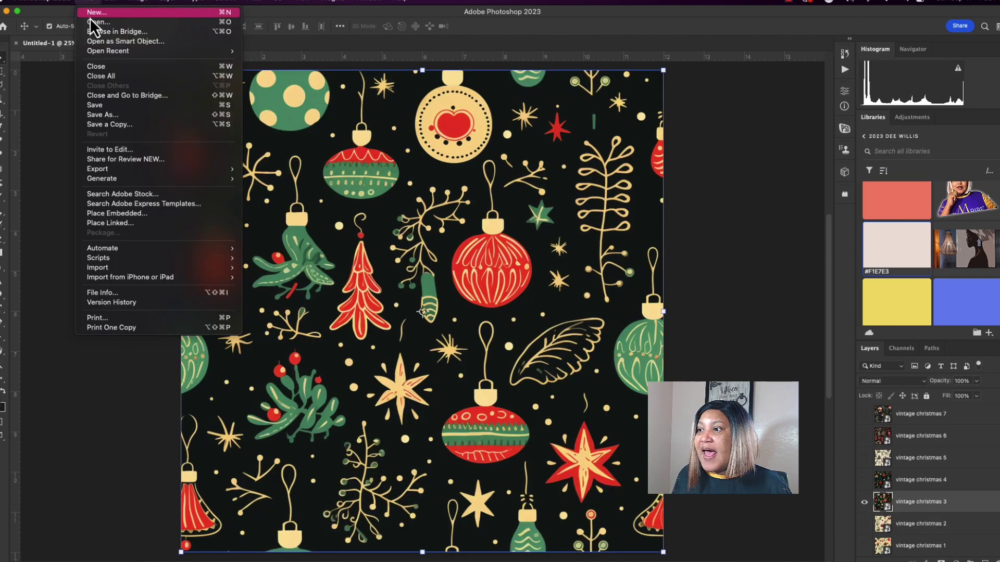
left_click(105, 124)
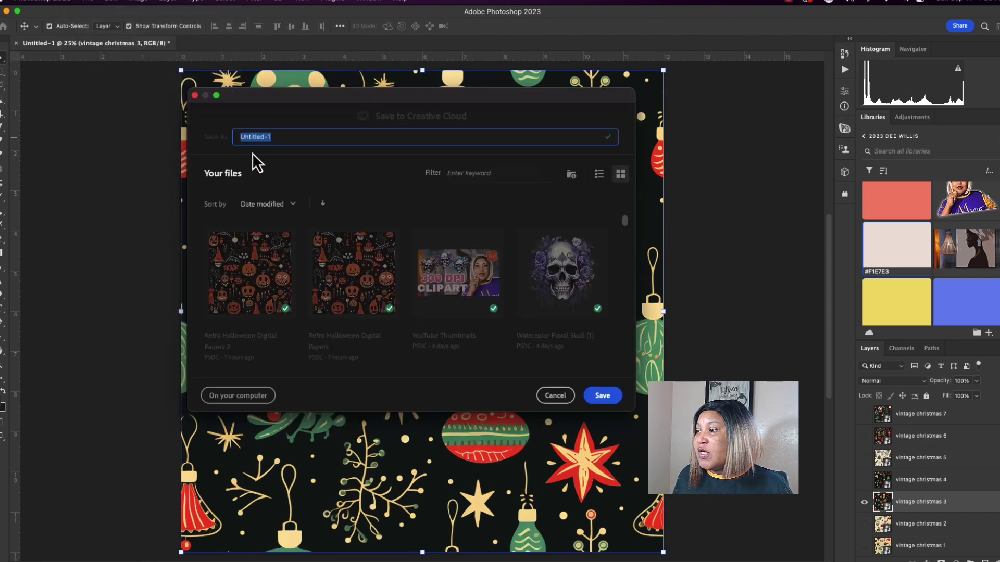
left_click(262, 396)
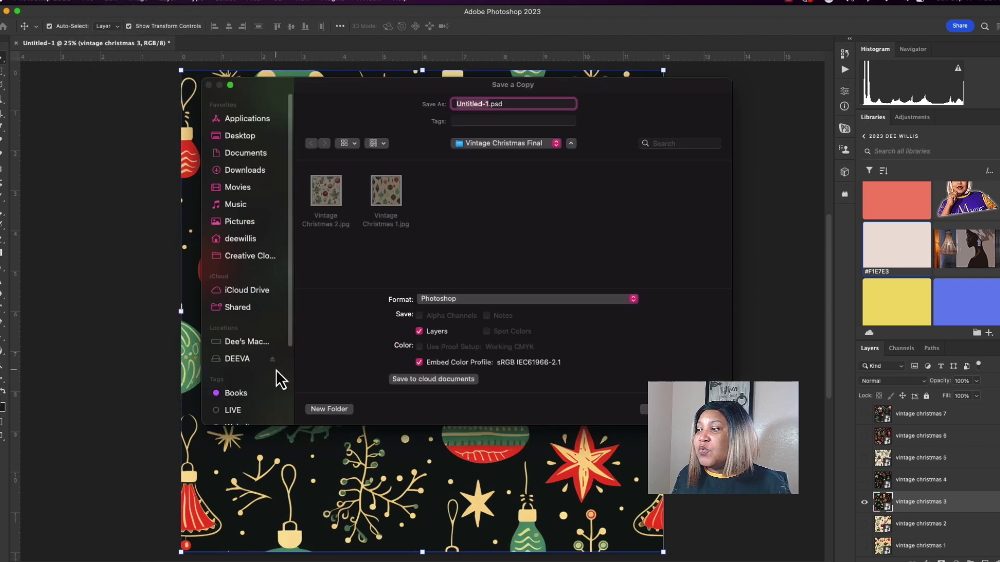
left_click(466, 300)
left_click(458, 381)
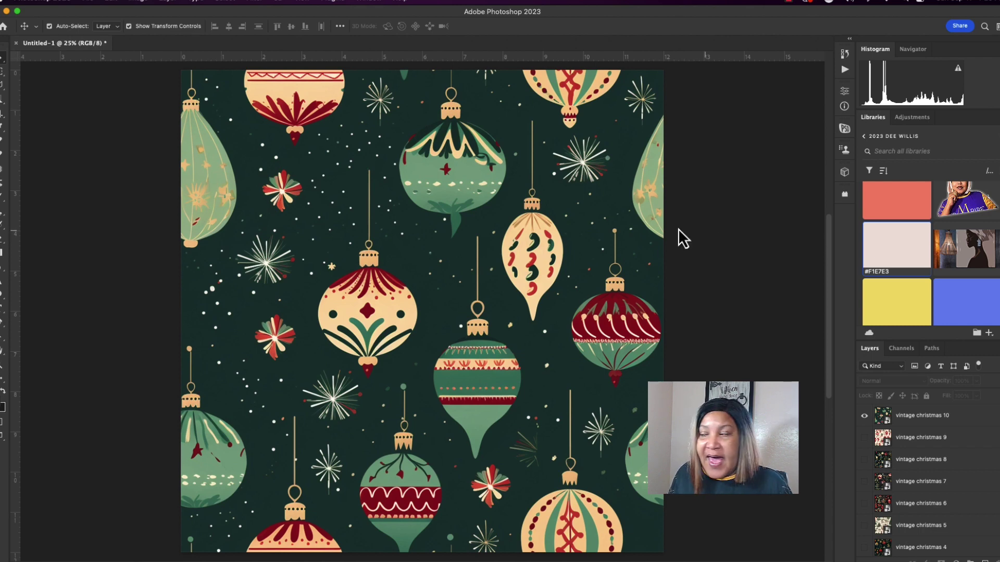
left_click(92, 3)
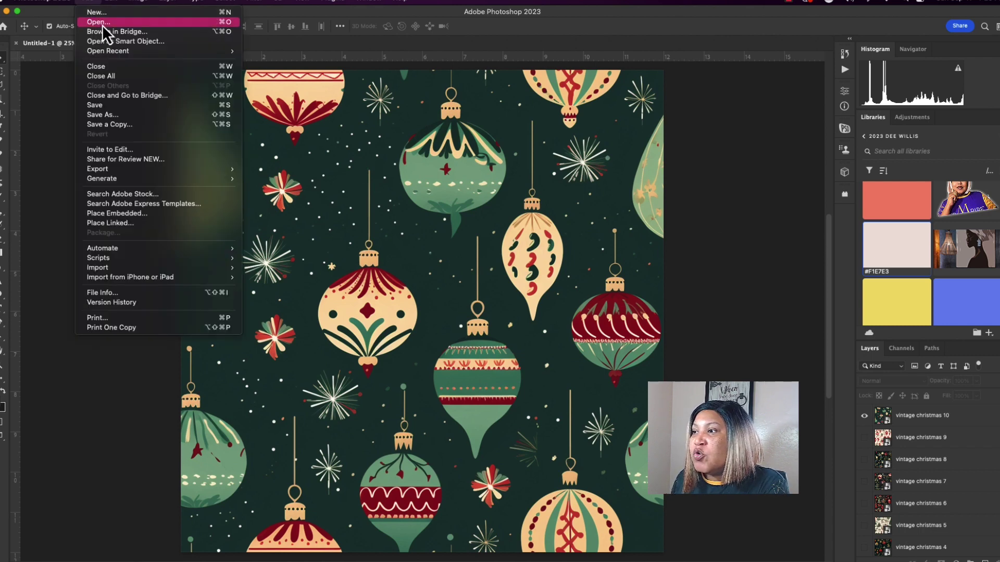
mouse_move(116, 172)
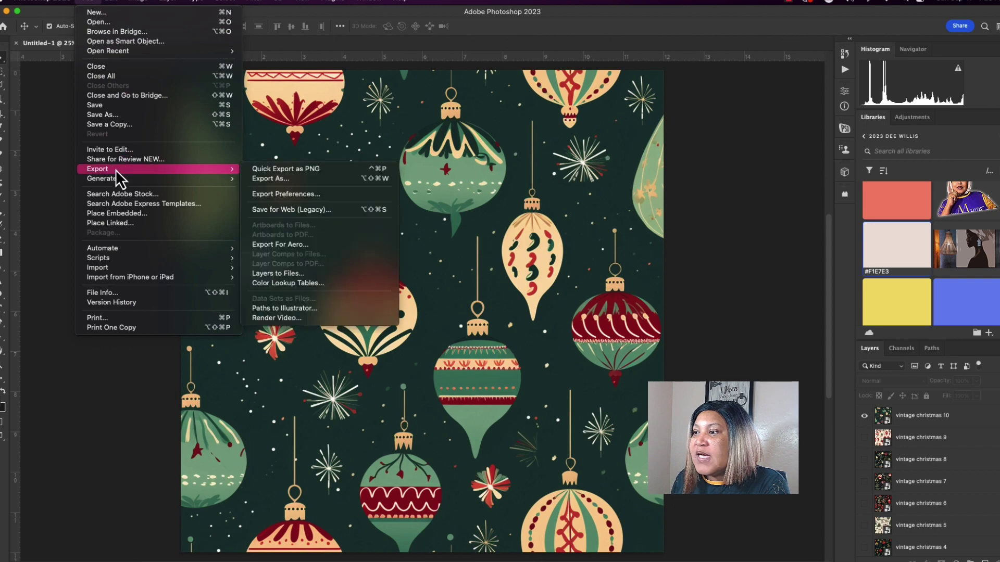
left_click(273, 179)
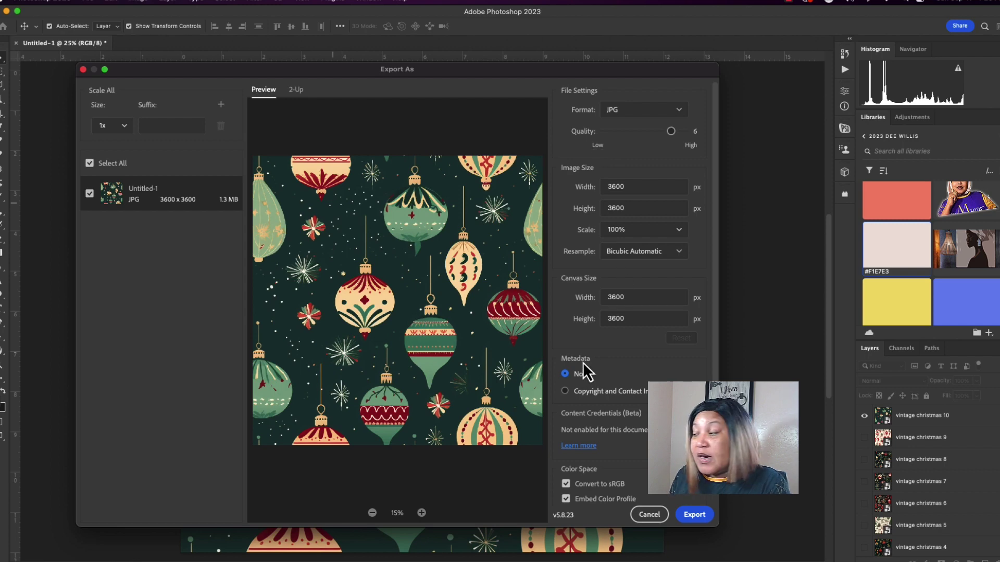
left_click(650, 514)
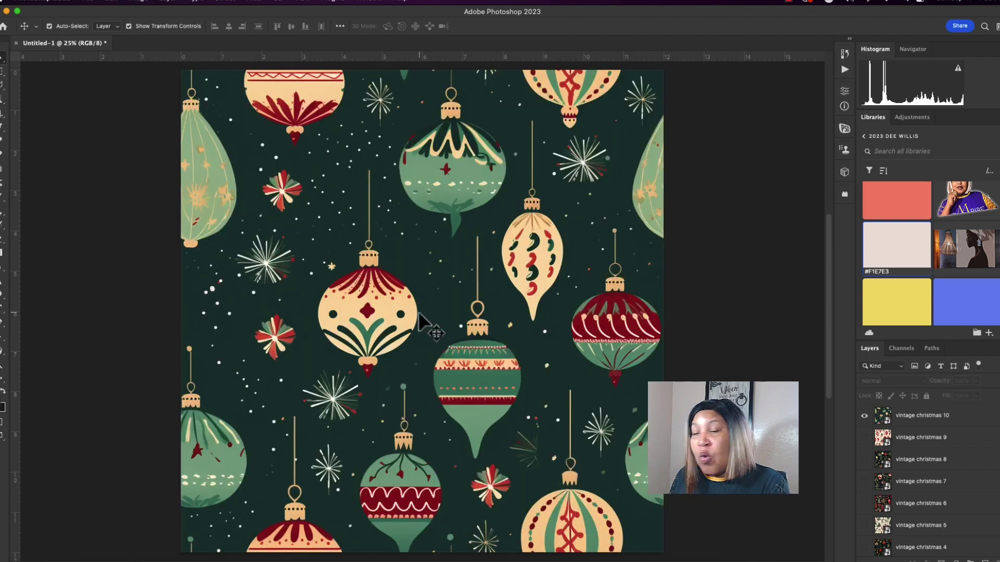
left_click(87, 2)
left_click(116, 115)
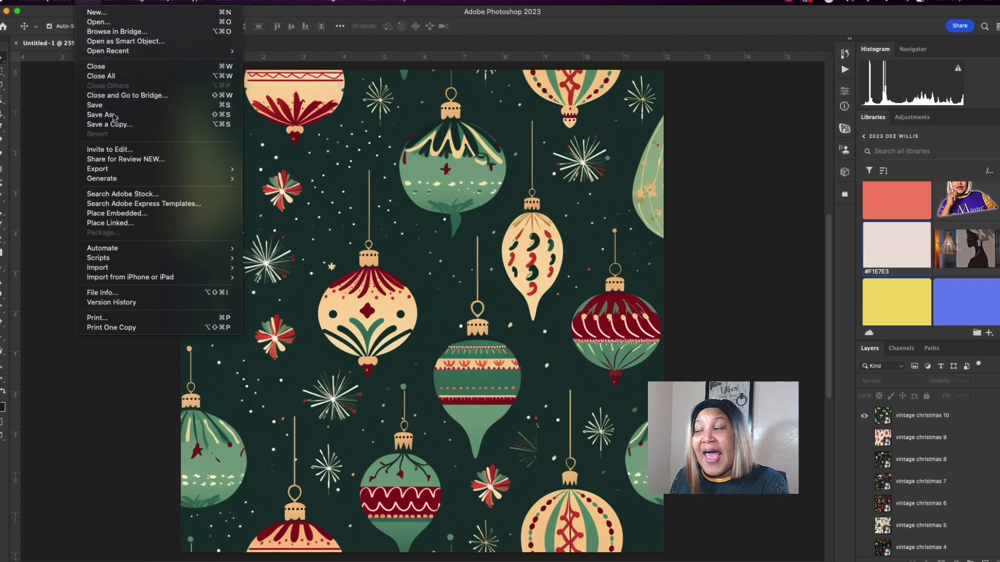
left_click(264, 399)
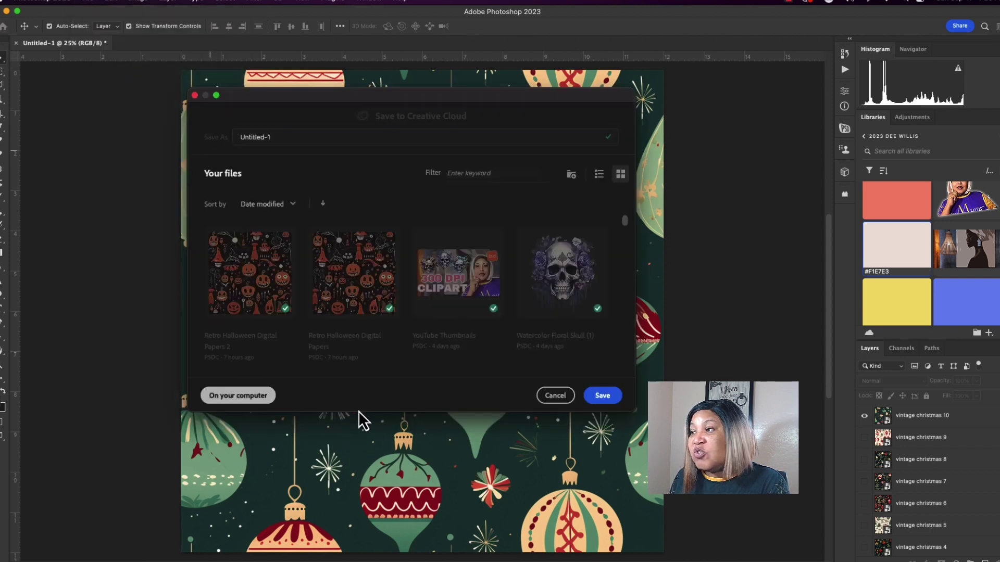
left_click(444, 346)
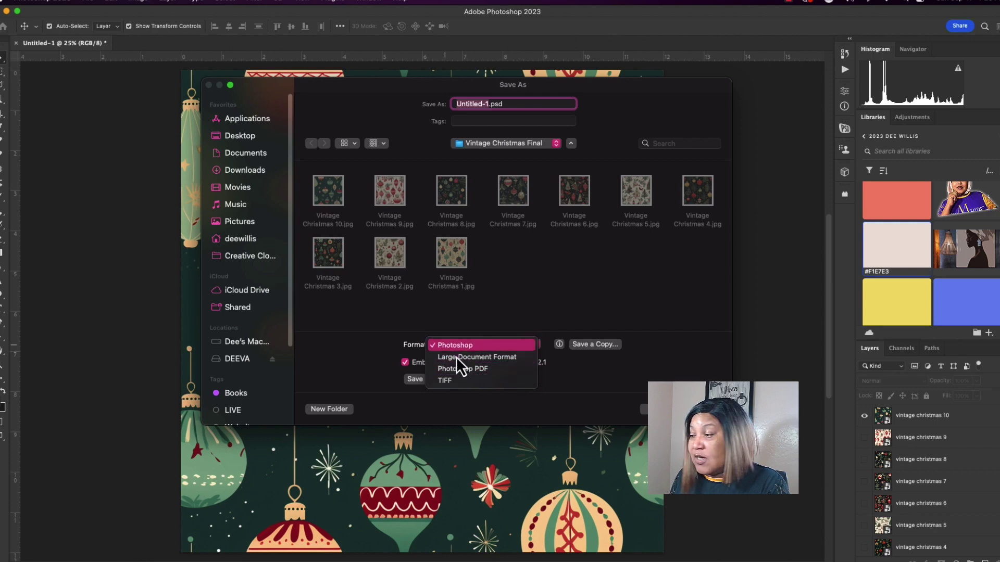
left_click(389, 354)
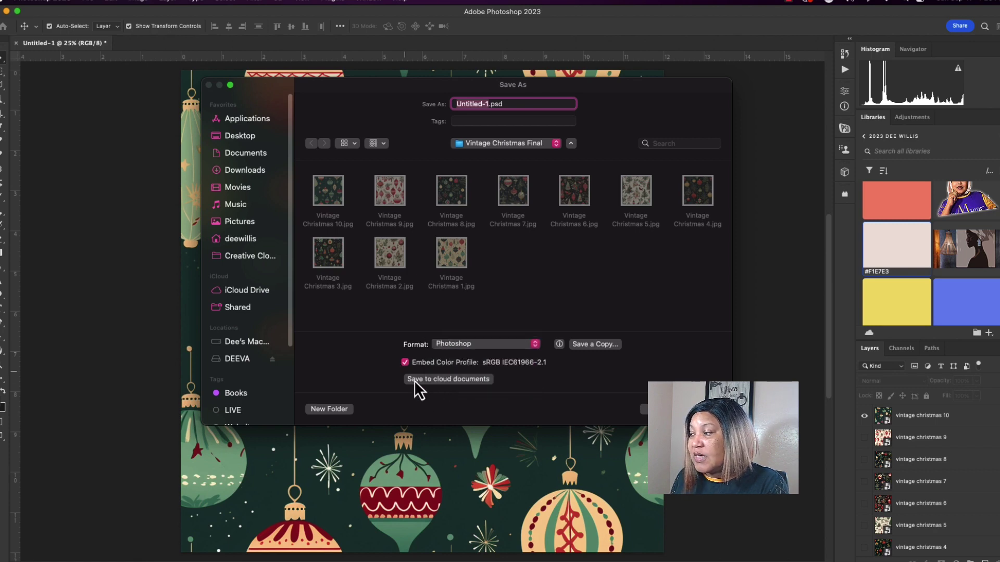
left_click(644, 410)
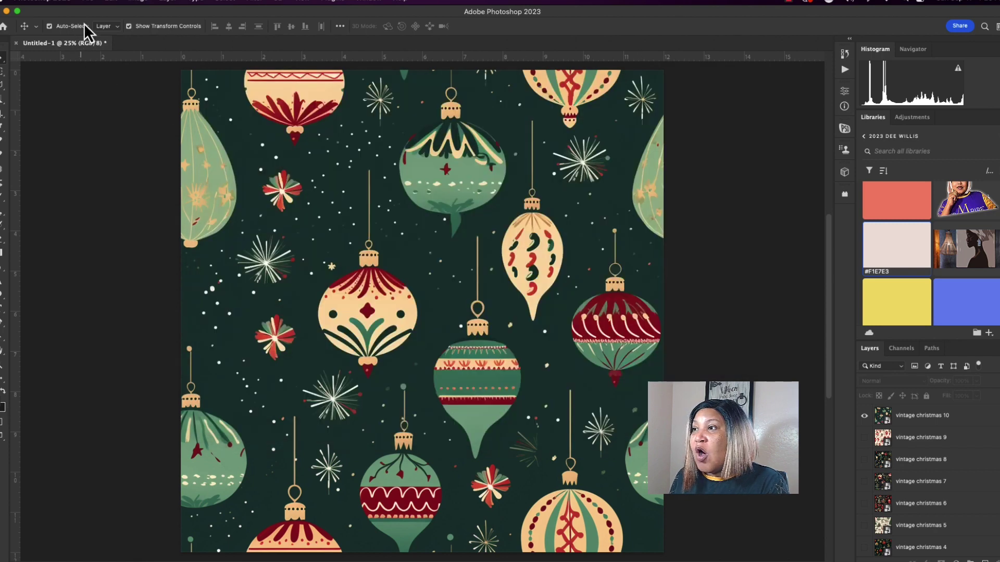
left_click(93, 2)
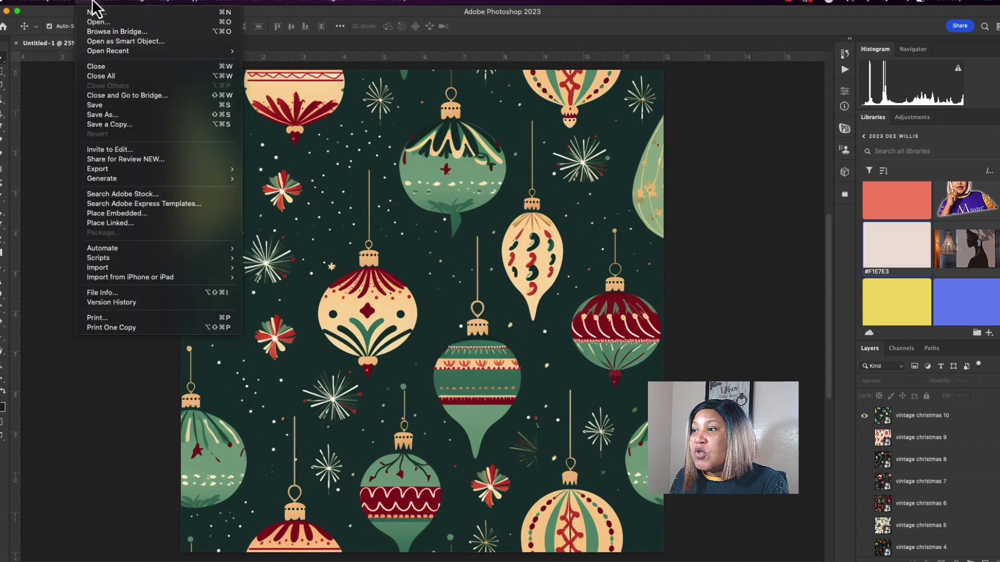
left_click(93, 125)
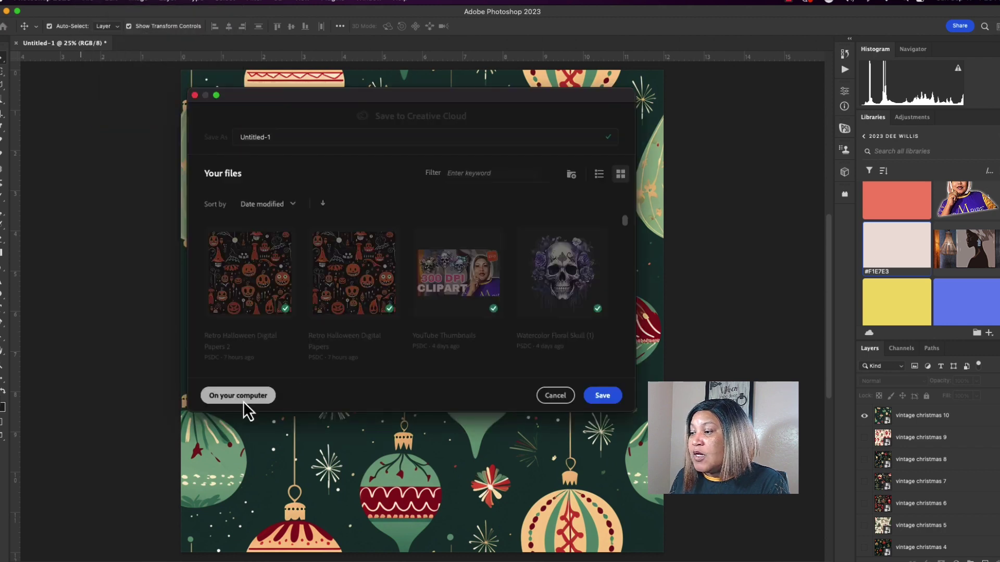
left_click(243, 401)
left_click(454, 300)
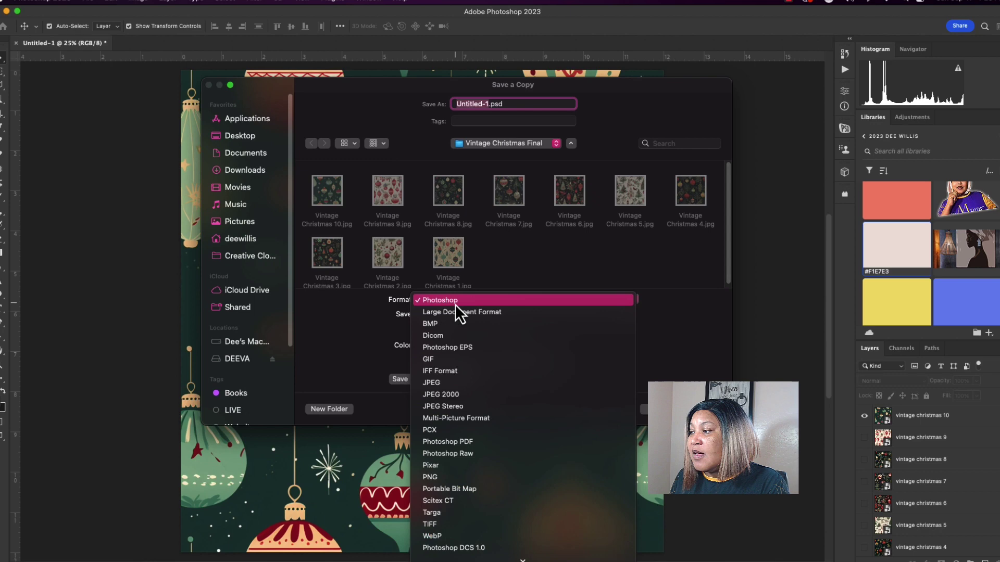
left_click(451, 383)
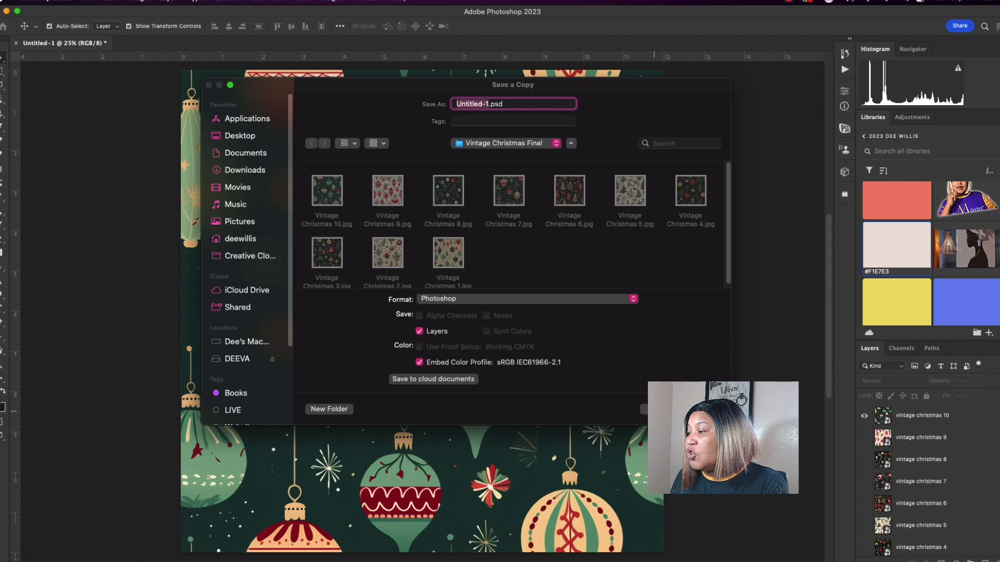
key("Escape")
left_click(88, 1)
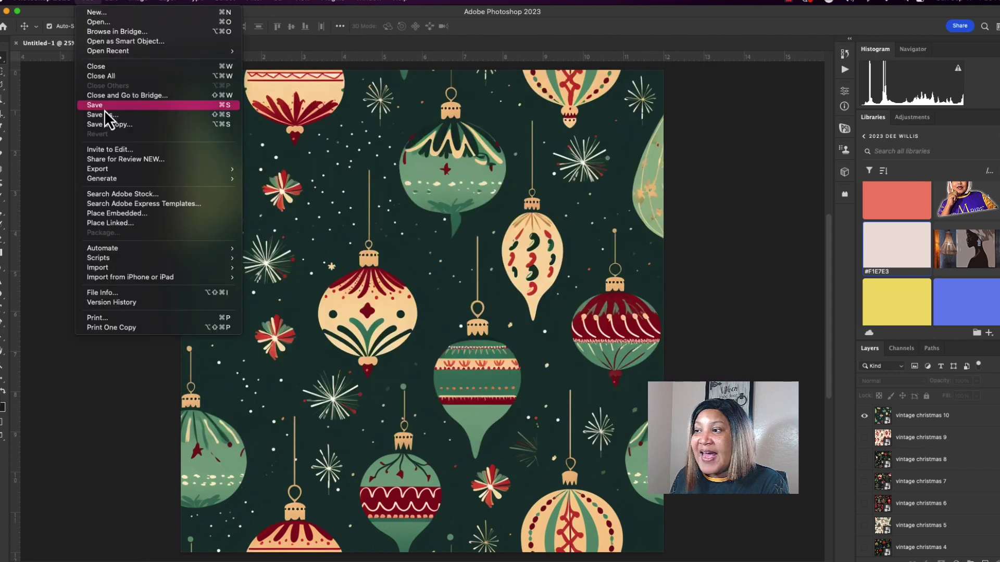
left_click(107, 116)
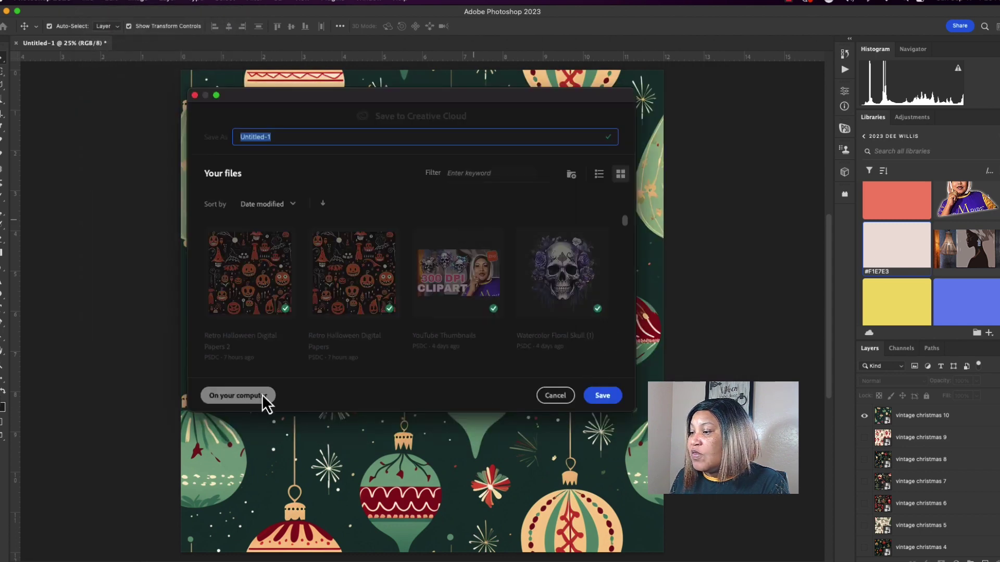
left_click(249, 395)
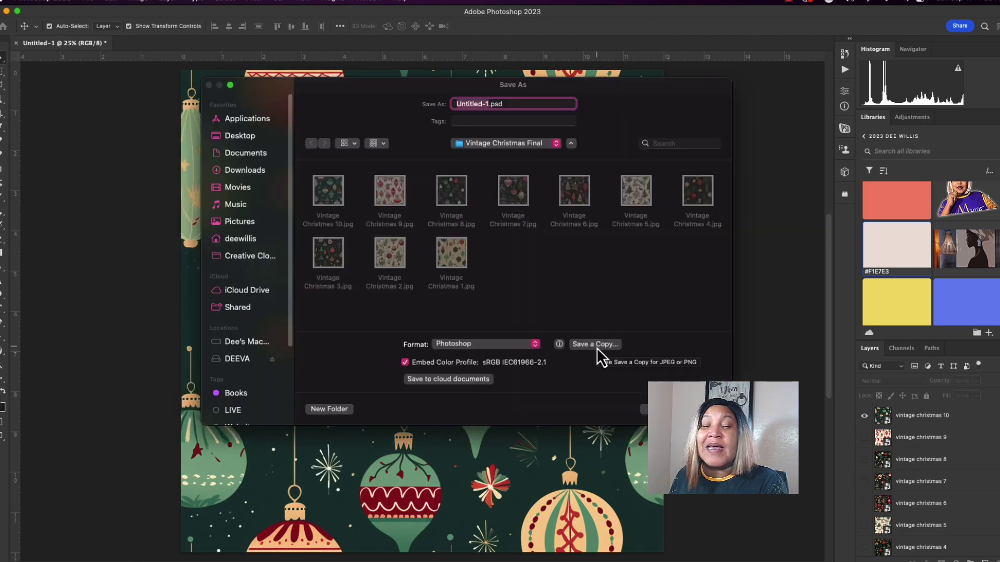
left_click(657, 410)
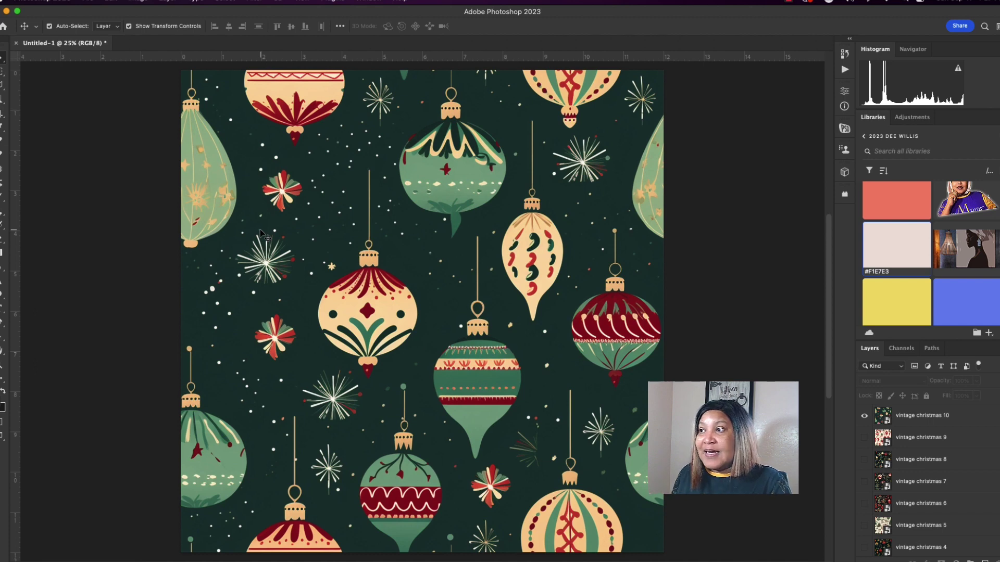
Step: Save the document to Creative Cloud as 'Vintage Christmas Digital Paper.psdc' and close its tab
left_click(84, 2)
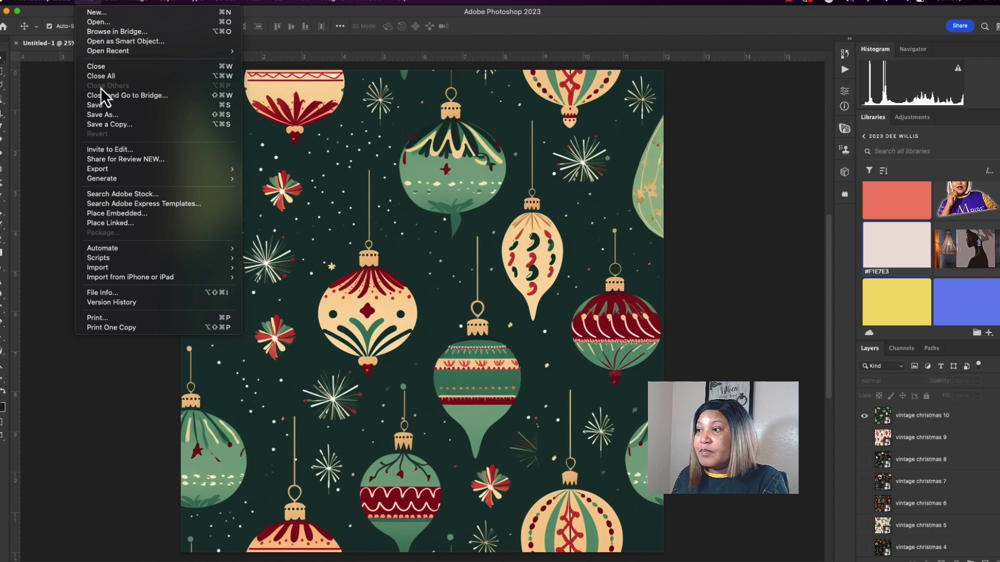
left_click(107, 106)
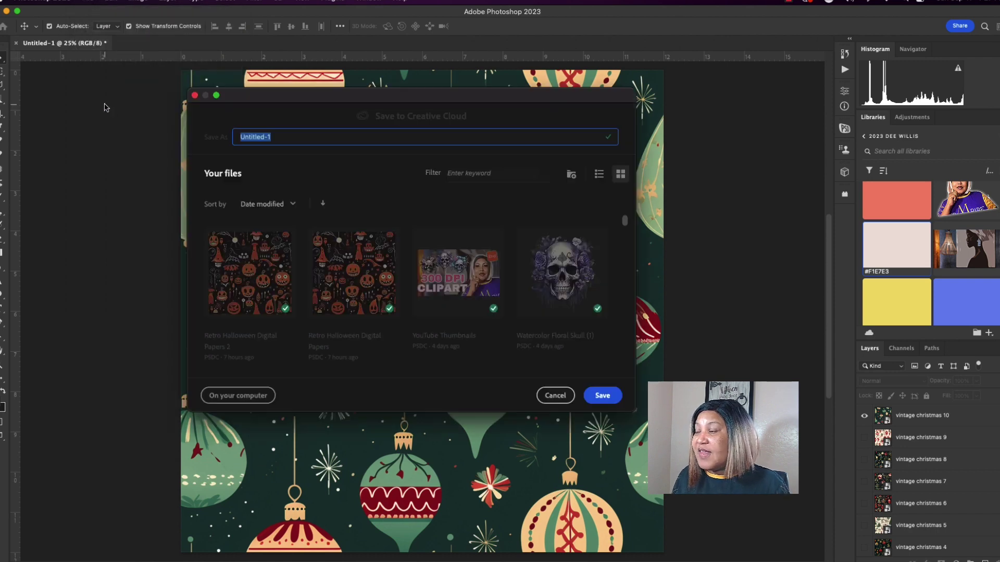
type("Vintage ")
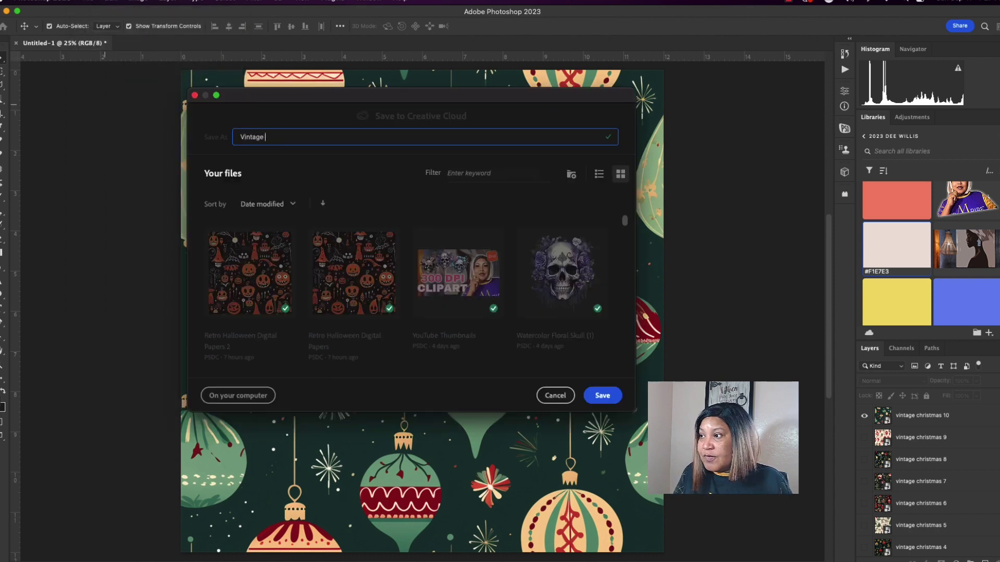
type("Christma")
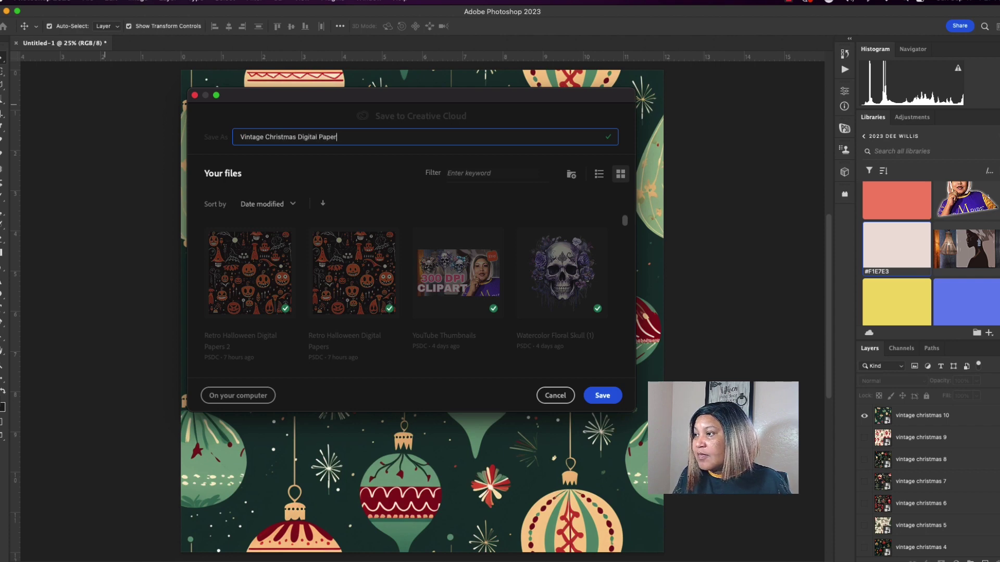
type("s Digital Paper")
key("Return")
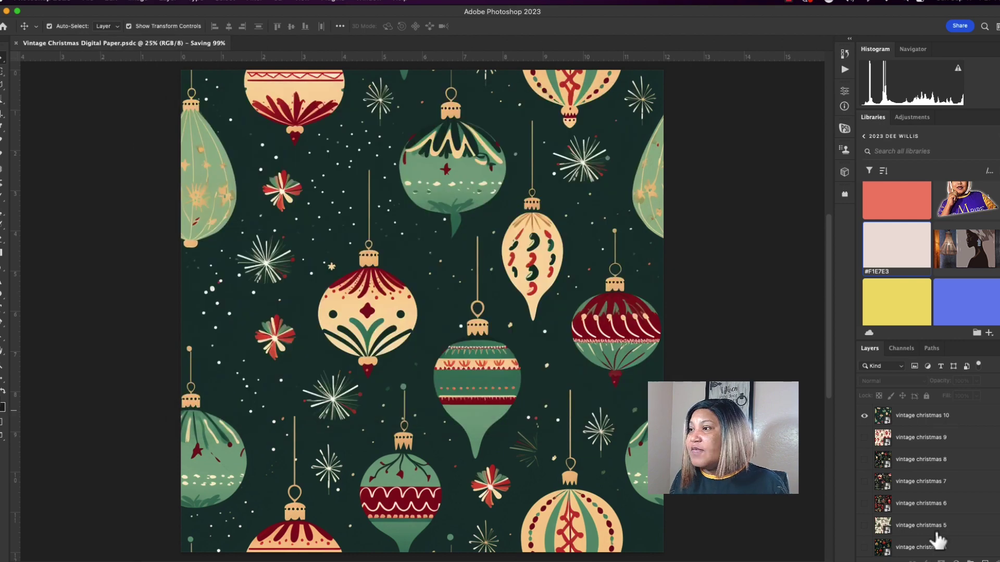
left_click(17, 43)
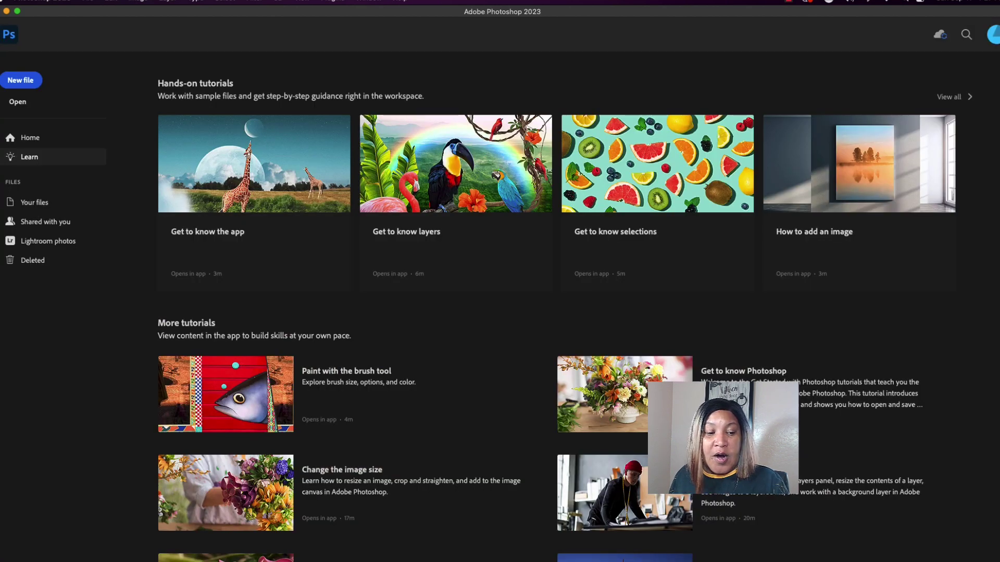
Step: From the Vintage Christmas Digital Papers folder, open vintage christmas 2.png in Photoshop
key("super+o")
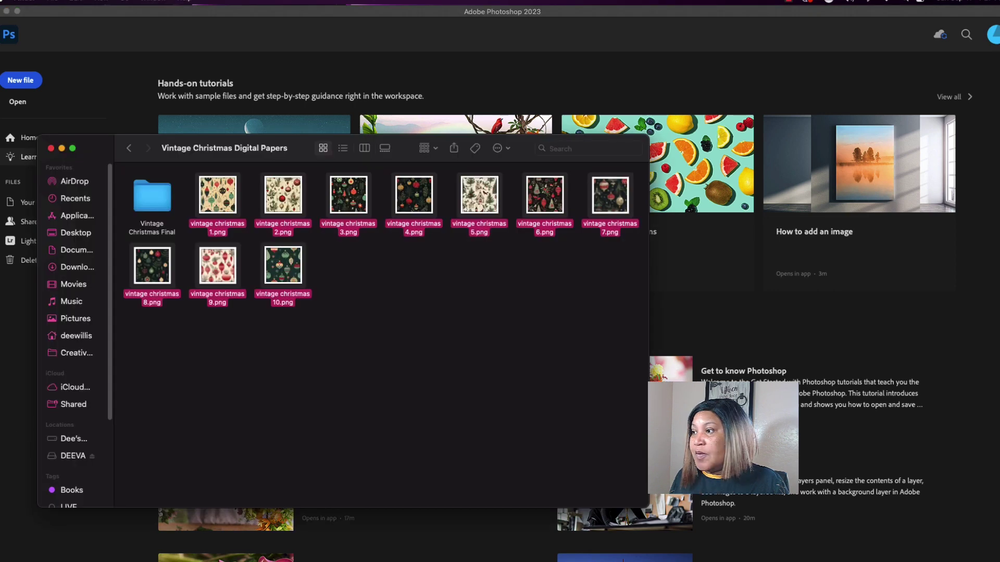
left_click(370, 307)
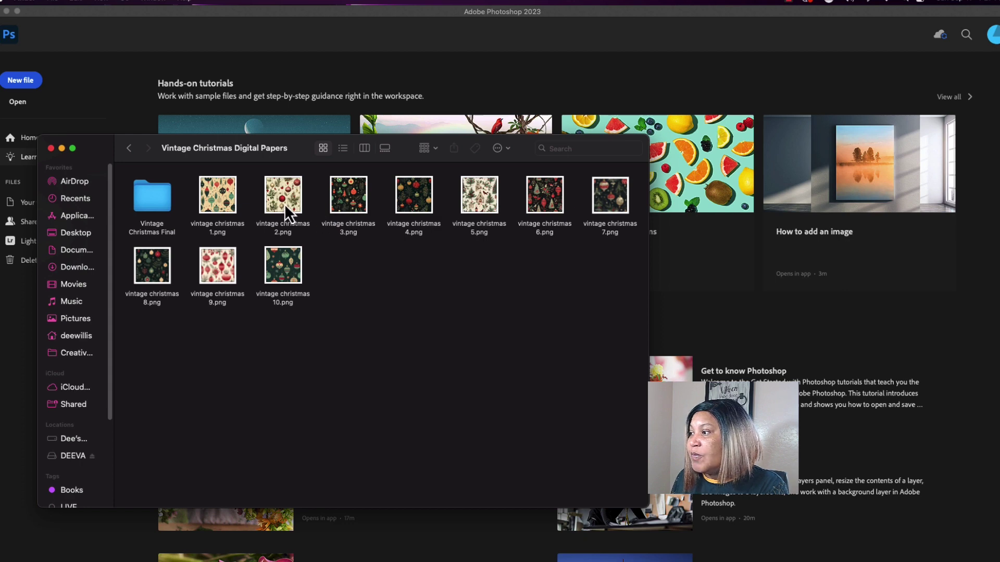
left_click_drag(285, 204, 286, 311)
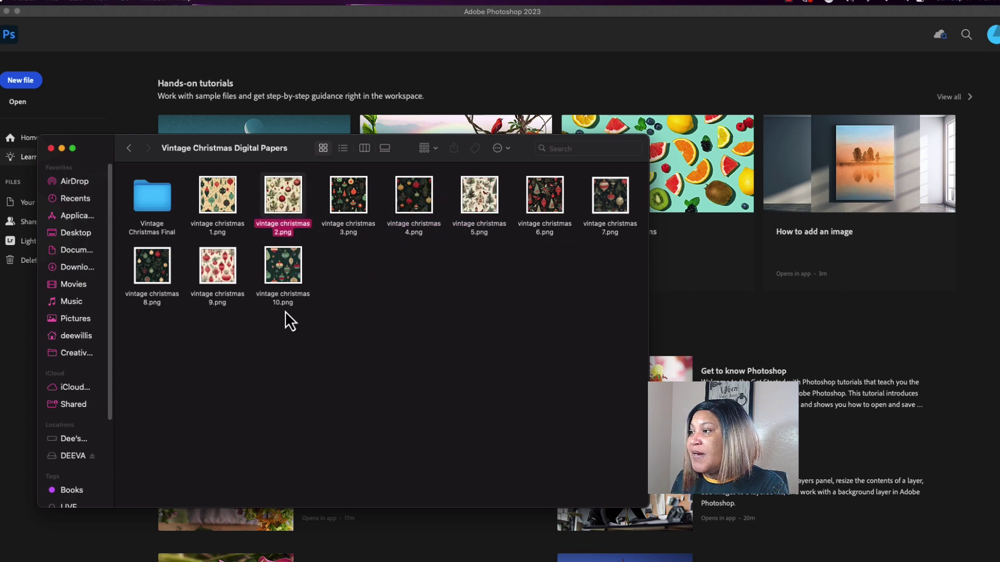
key("Return")
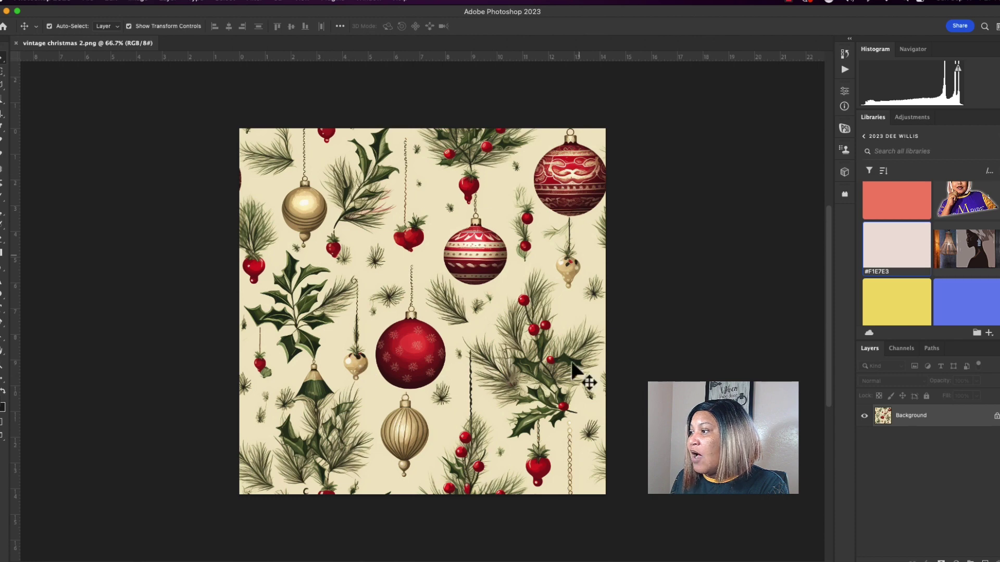
left_click(139, 2)
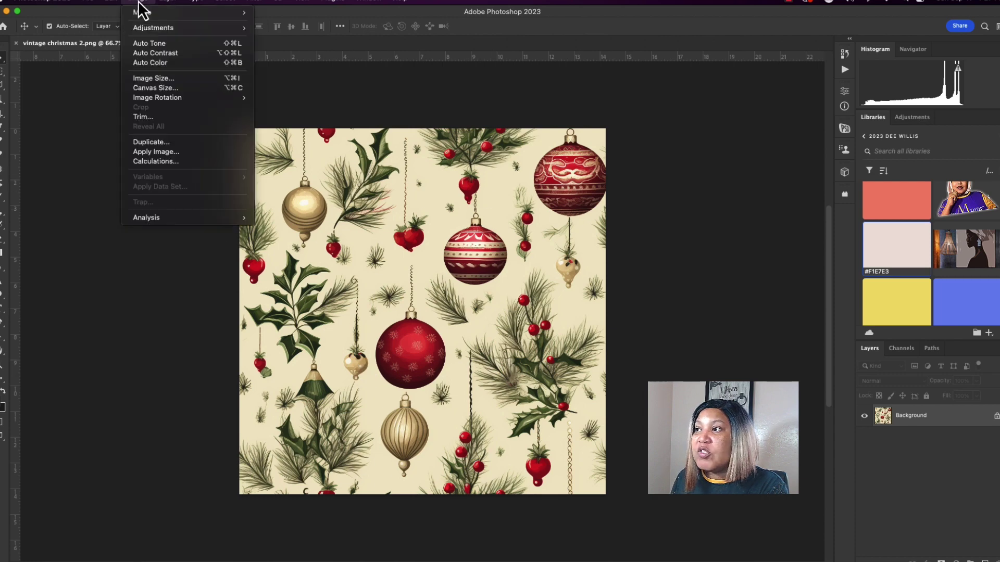
left_click(153, 78)
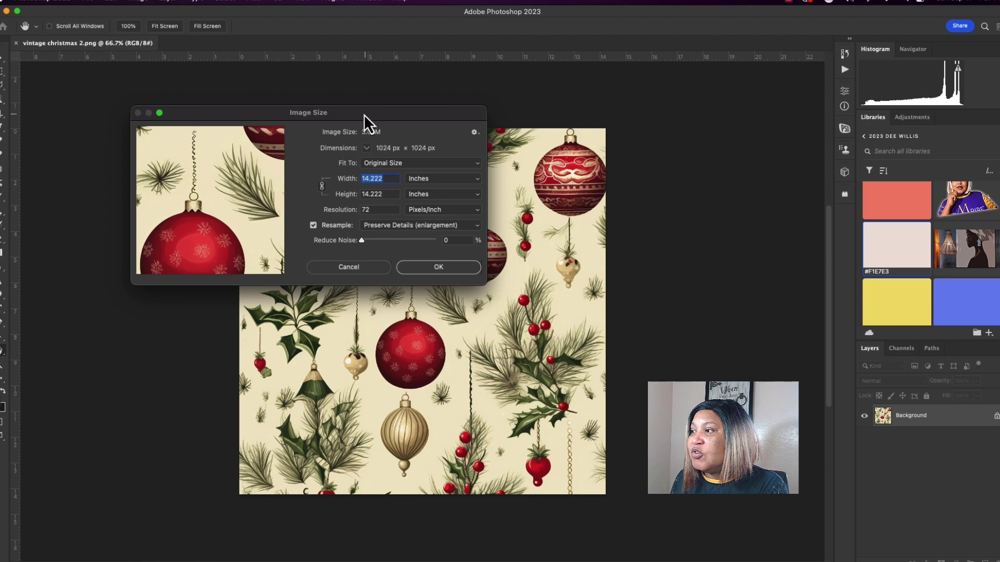
left_click_drag(364, 115, 319, 92)
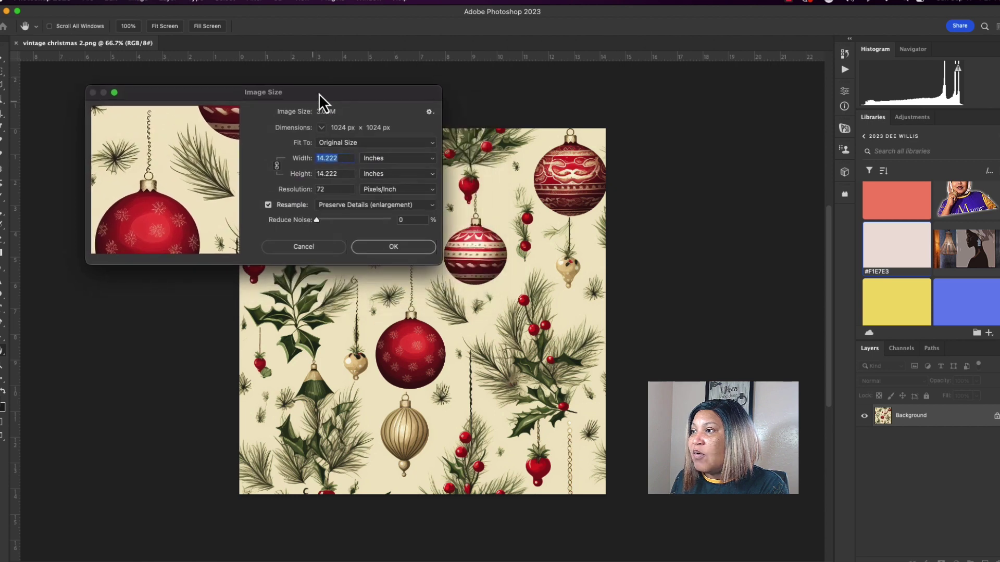
double_click(313, 190)
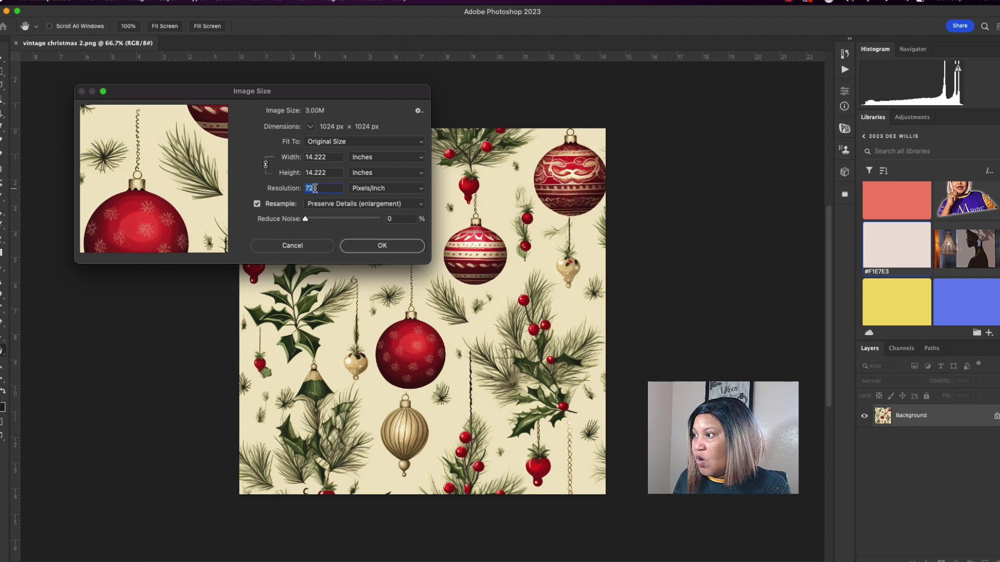
left_click(303, 247)
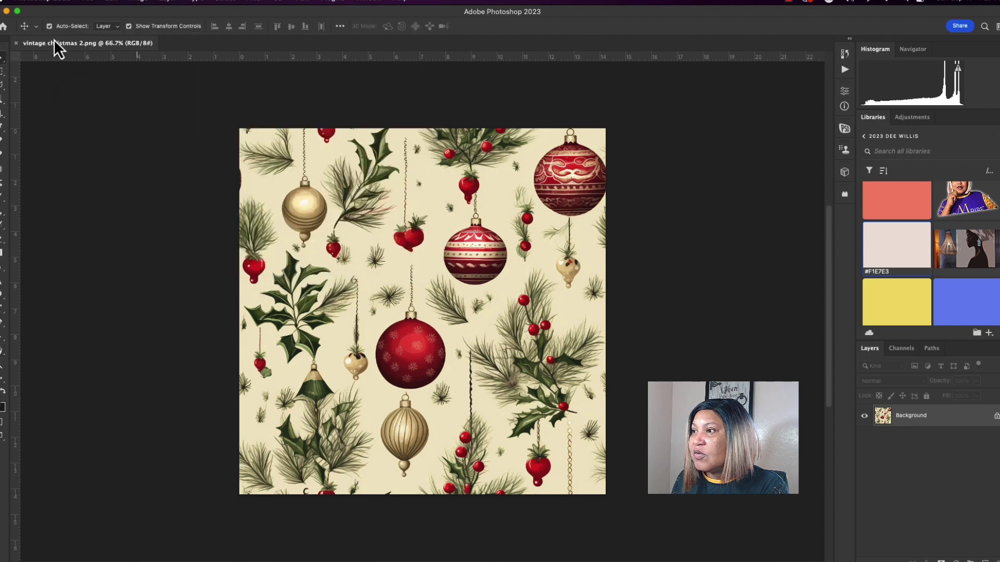
Step: Close vintage christmas 2.png and open Vintage Christmas 2.jpg from Vintage Christmas Final in Photoshop
left_click(16, 43)
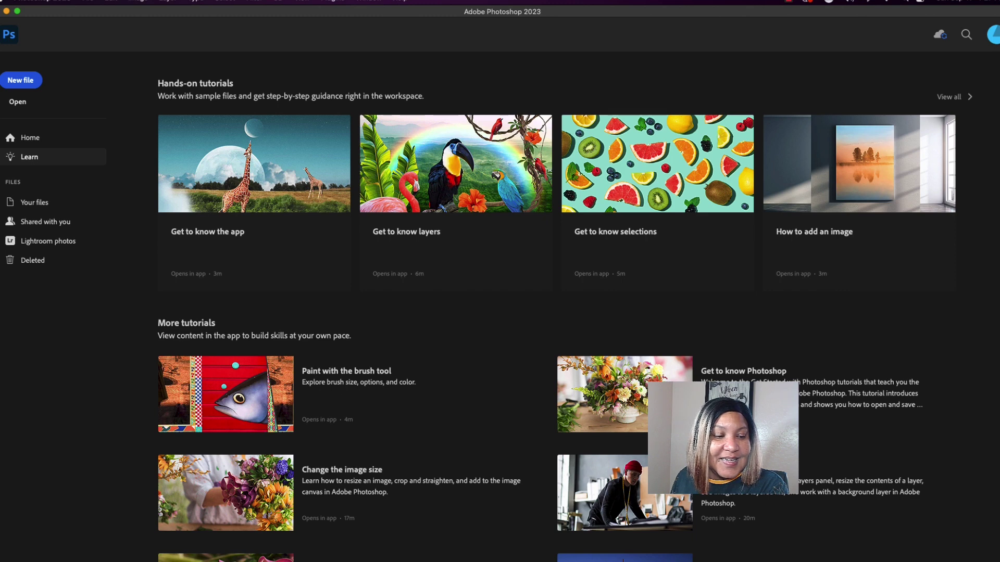
key("super+Tab")
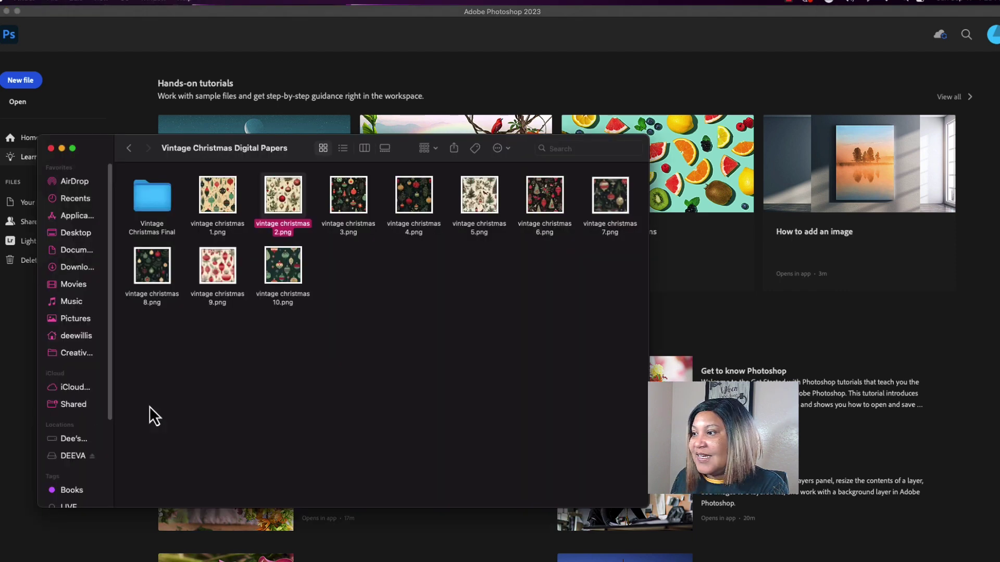
left_click(266, 361)
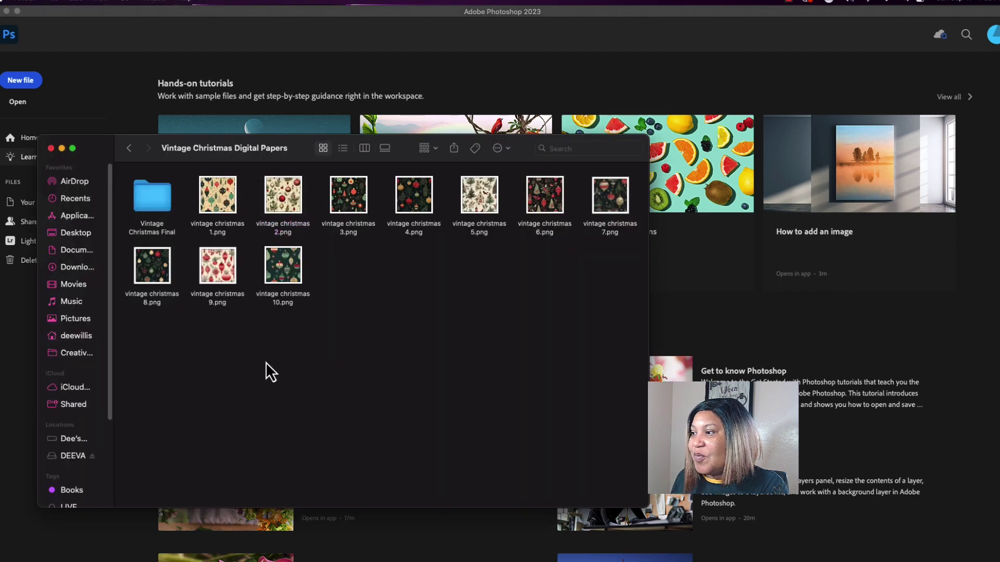
double_click(149, 202)
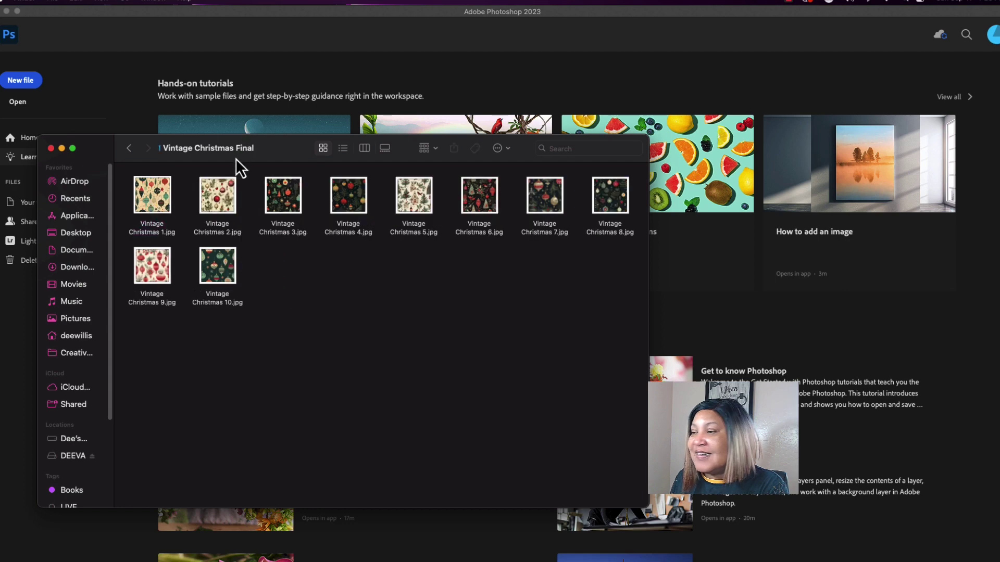
key("super+bracketleft")
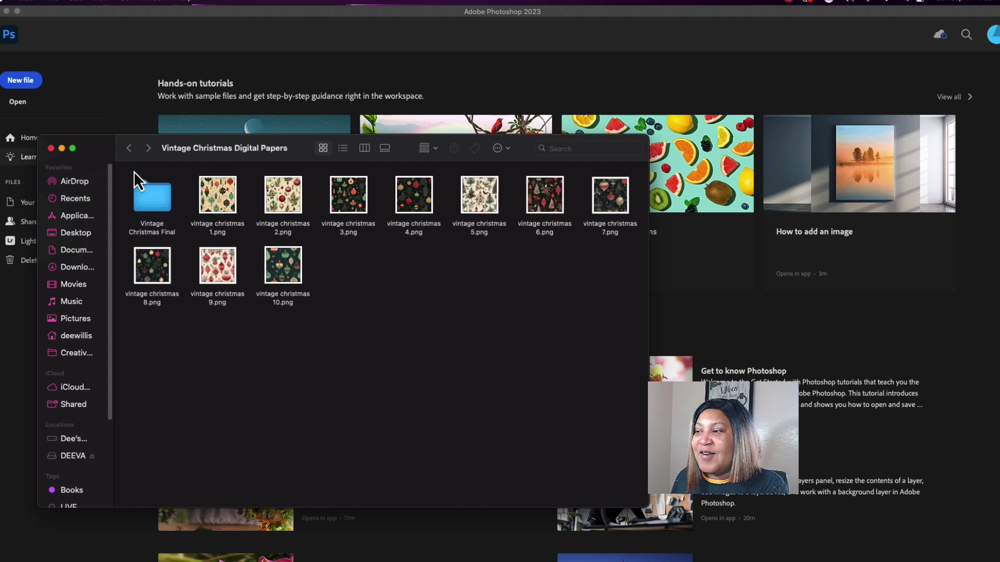
double_click(151, 199)
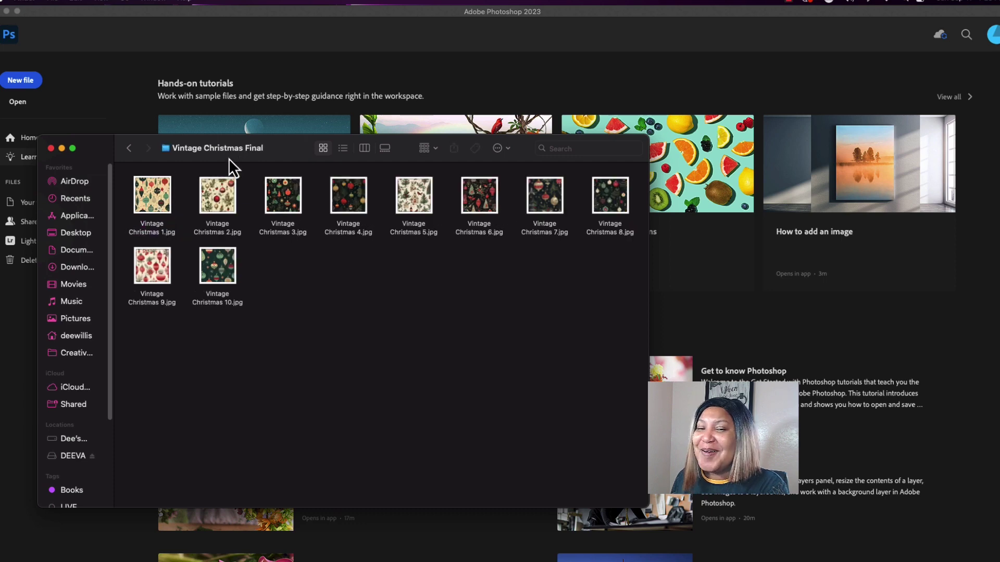
left_click_drag(228, 158, 226, 161)
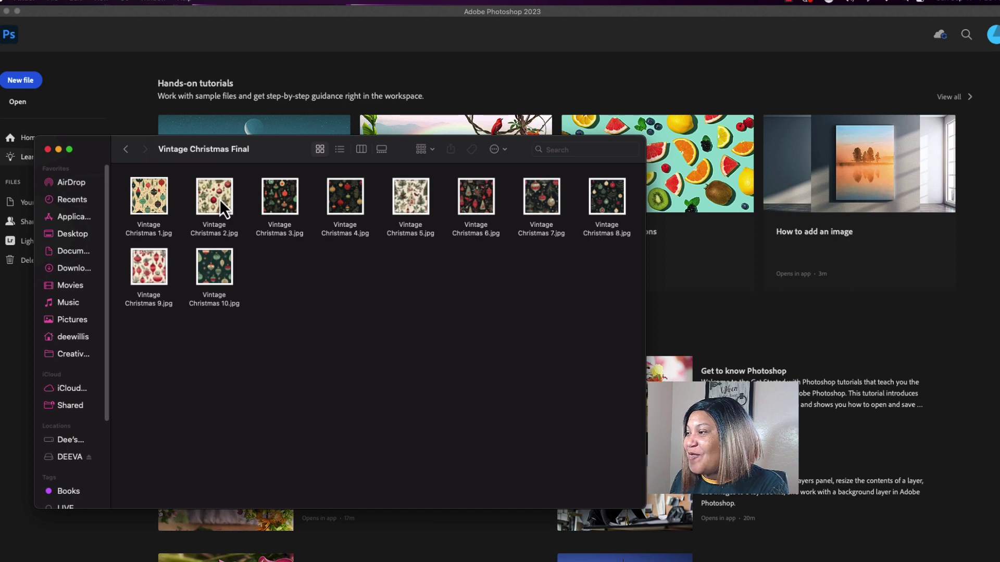
left_click_drag(220, 199, 706, 274)
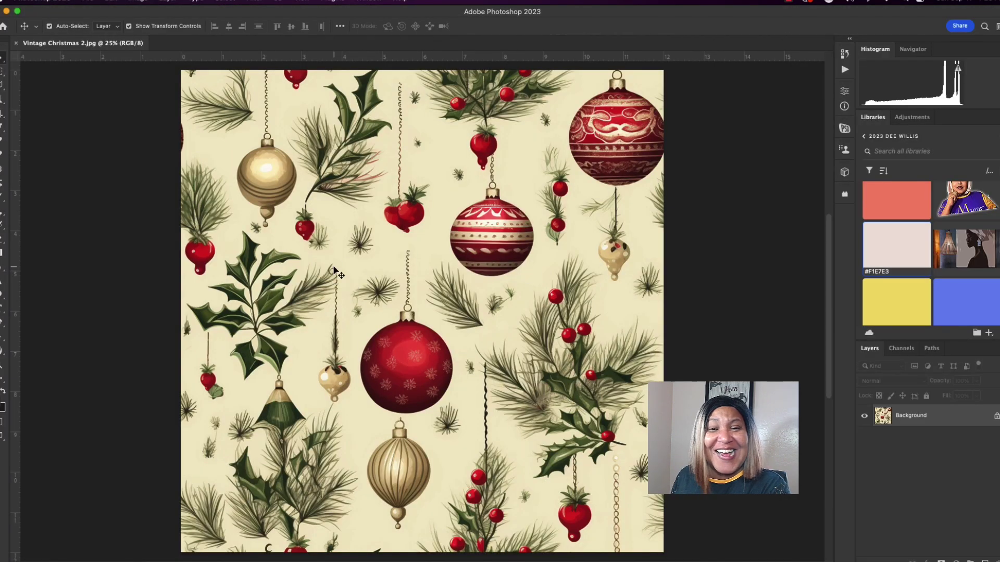
Step: Check Image Size shows 3600 × 3600 px at 300 ppi, cancel, and minimize Photoshop
left_click(140, 4)
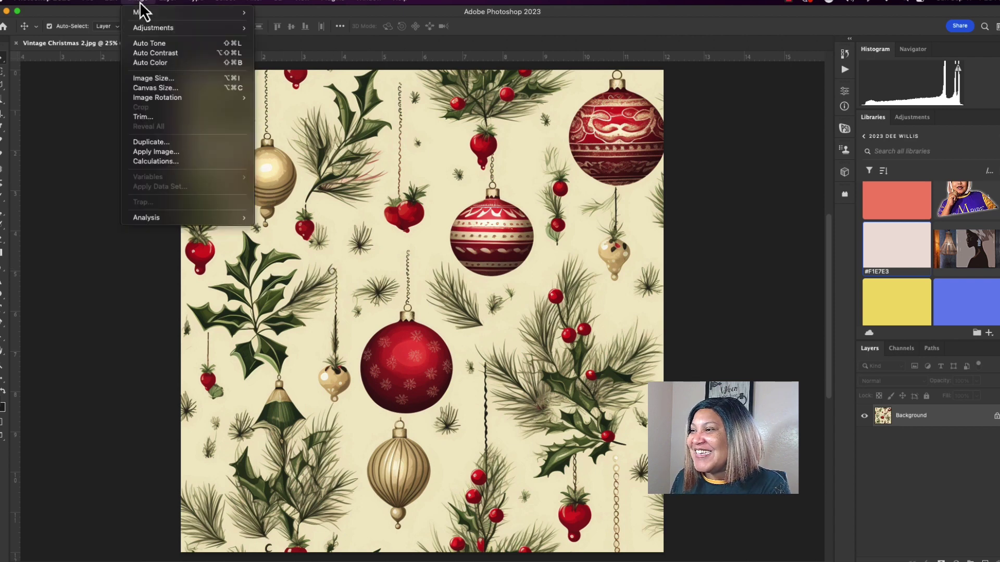
left_click(146, 78)
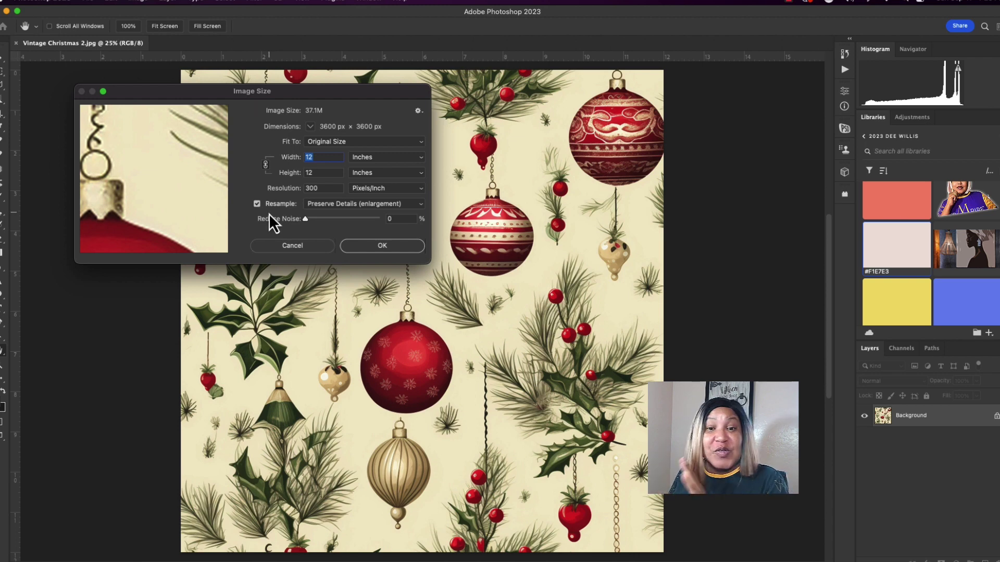
left_click(302, 248)
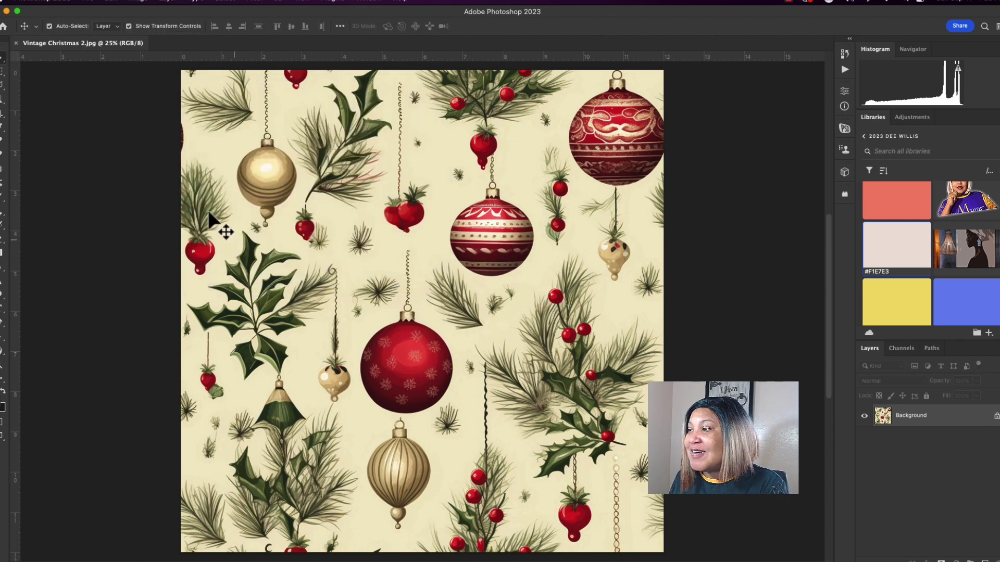
left_click(6, 11)
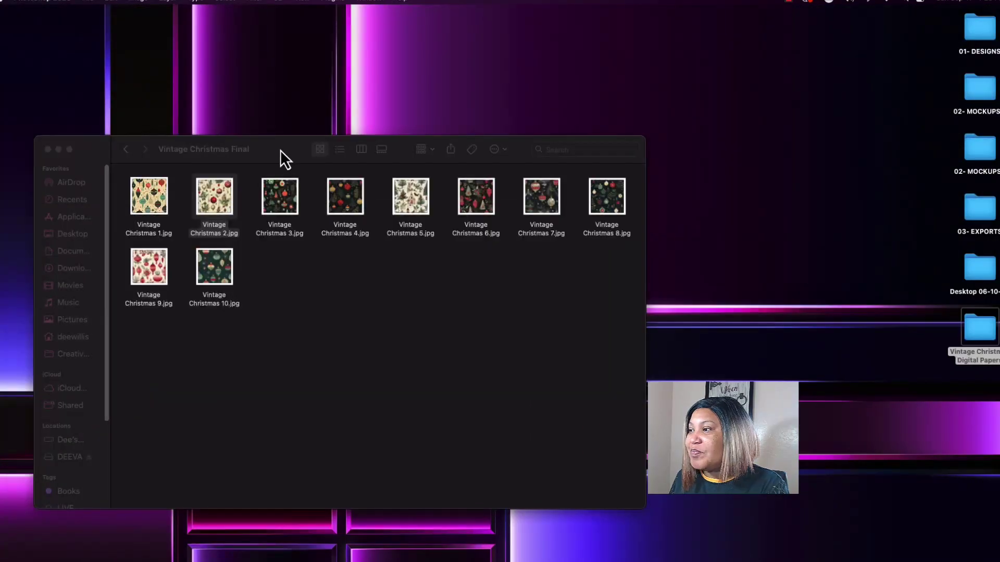
Step: In the Vintage Christmas Final folder, compress all ten JPEGs into Archive.zip
left_click(172, 101)
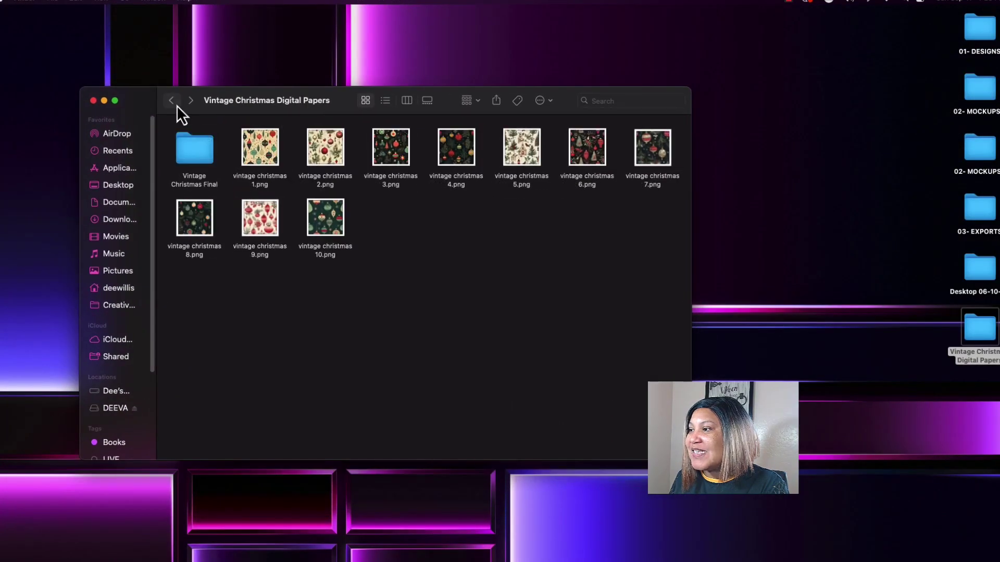
double_click(209, 149)
left_click_drag(240, 113, 224, 101)
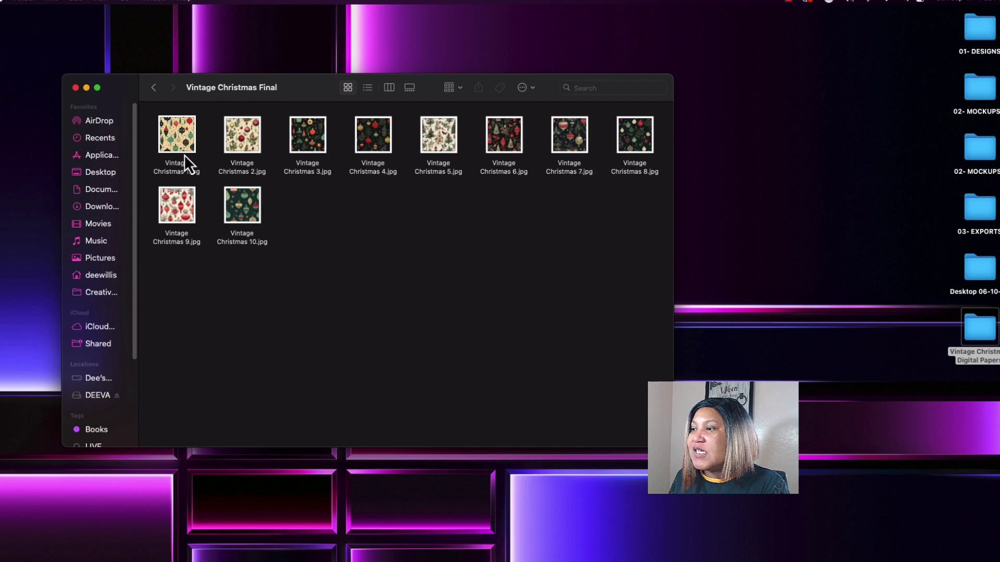
left_click_drag(150, 126, 650, 264)
right_click(307, 141)
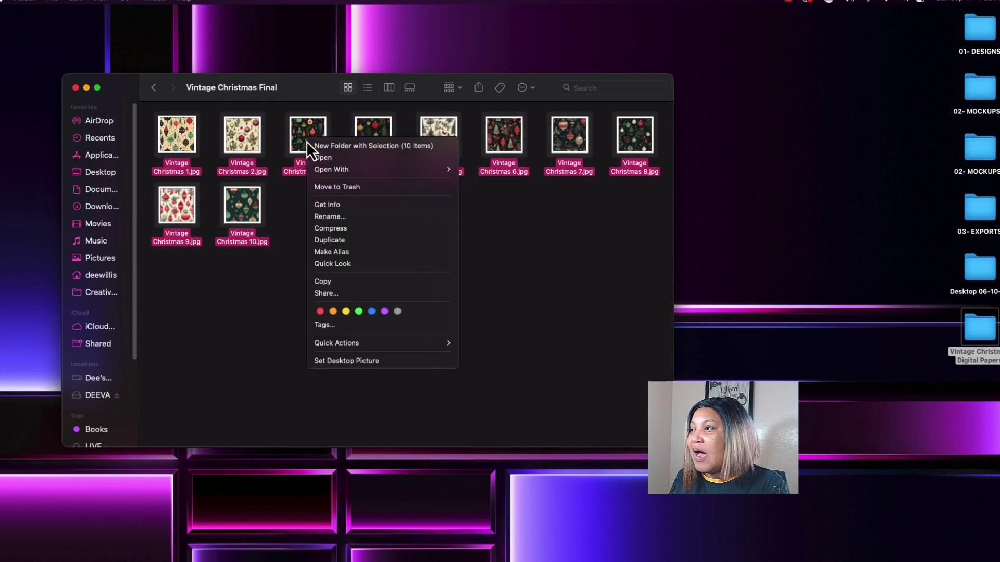
left_click(344, 232)
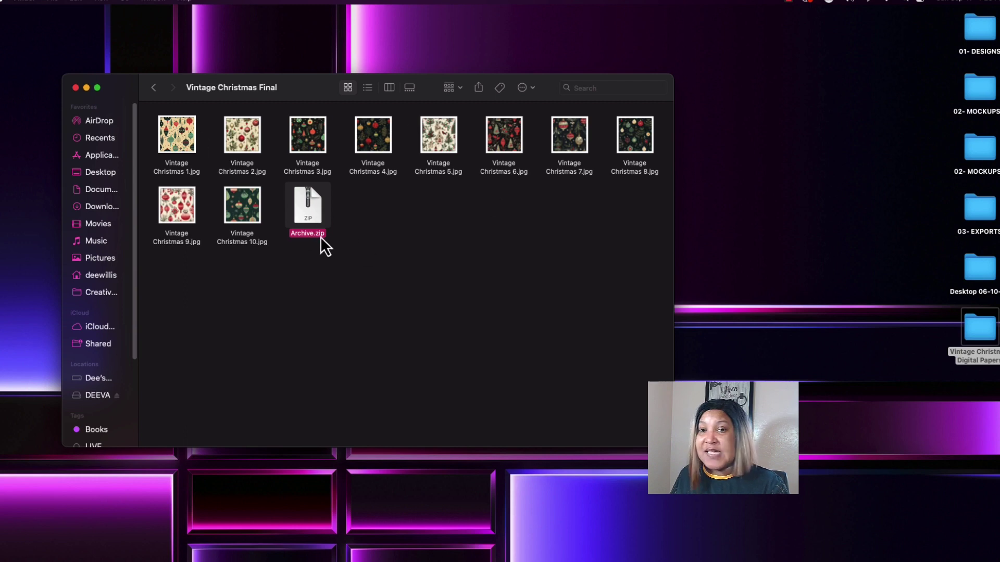
Step: Rename Archive.zip to 'Vintage Christmas 1'
right_click(319, 235)
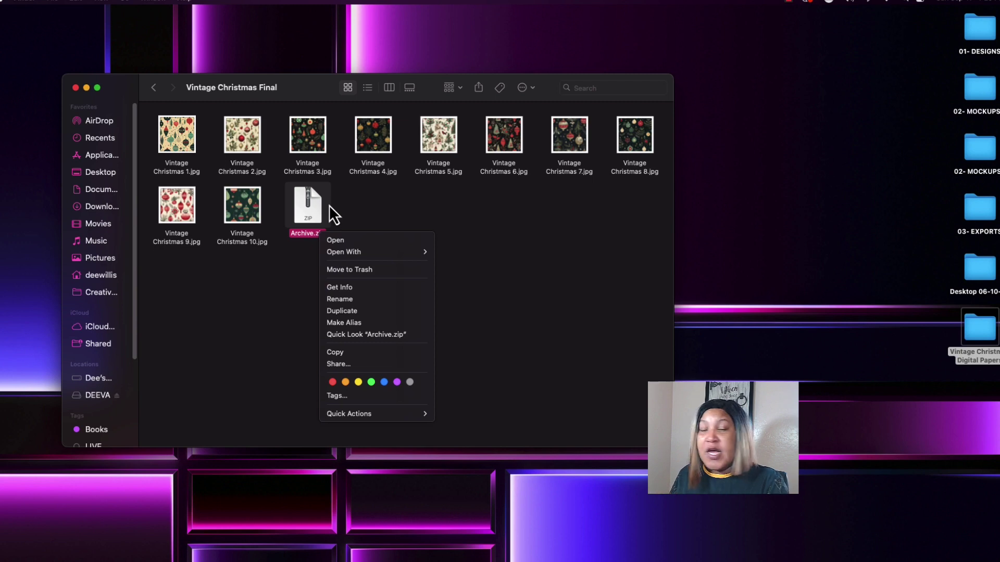
left_click(339, 299)
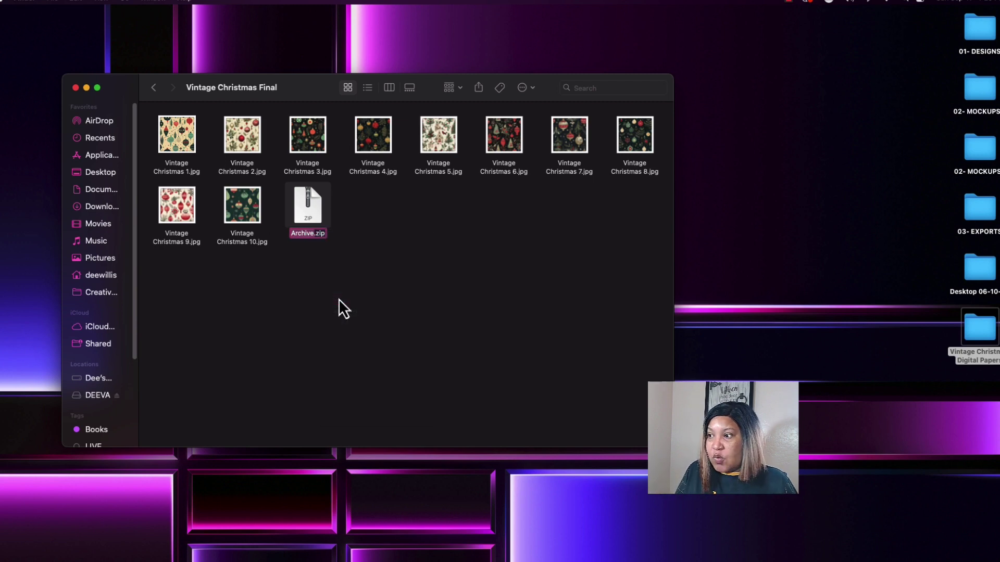
type("Vintage ")
type("Christma")
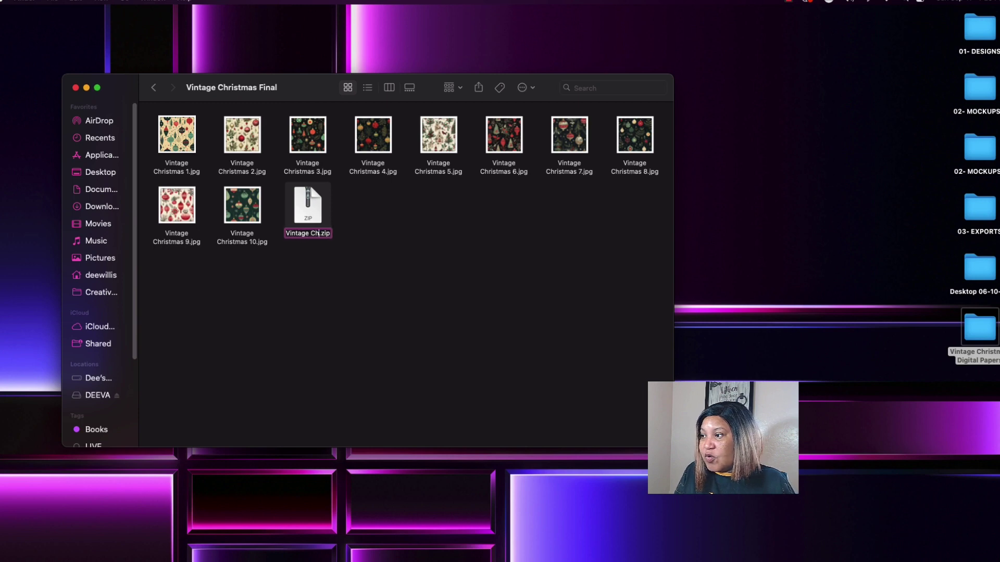
type("s 1")
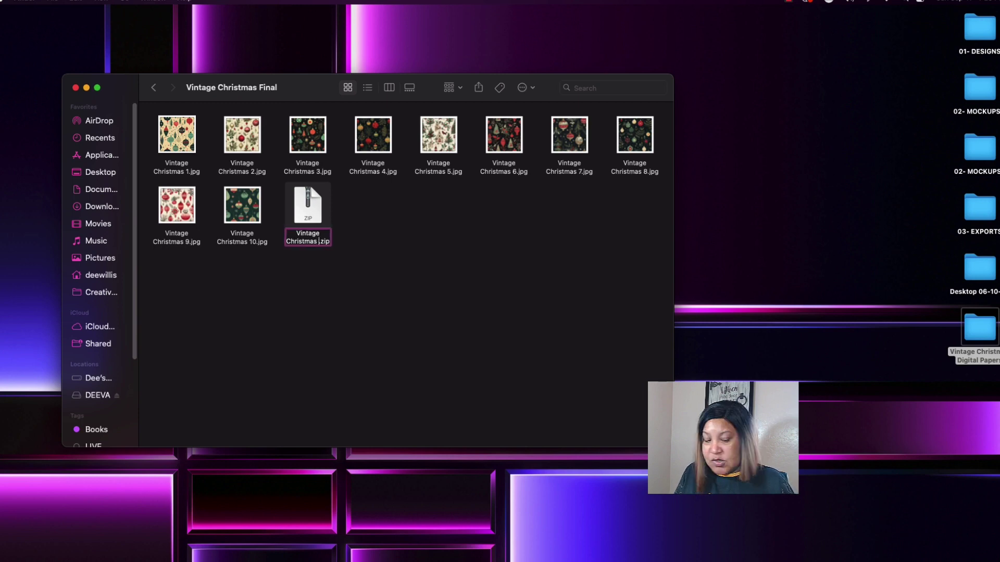
key("Return")
left_click(351, 284)
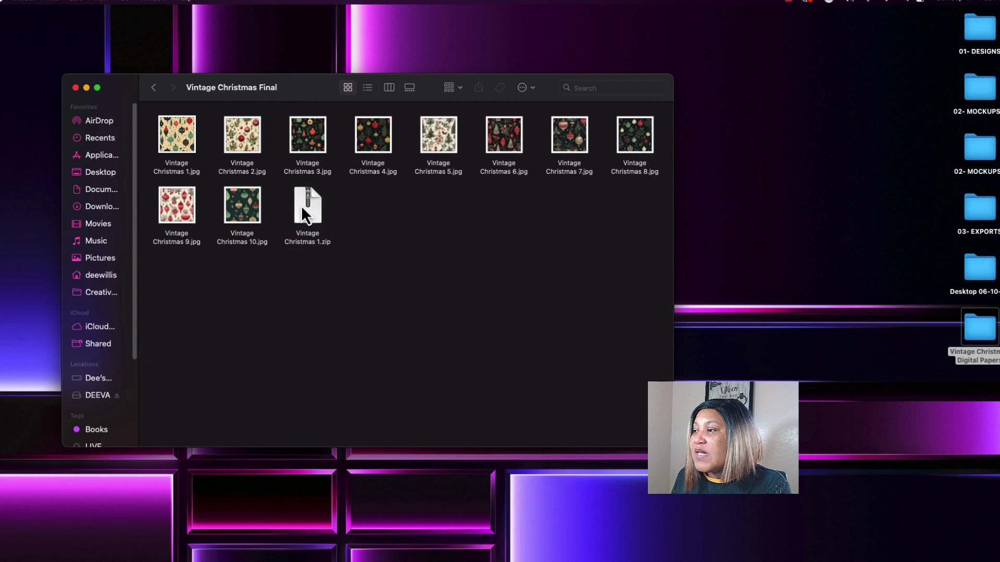
right_click(304, 209)
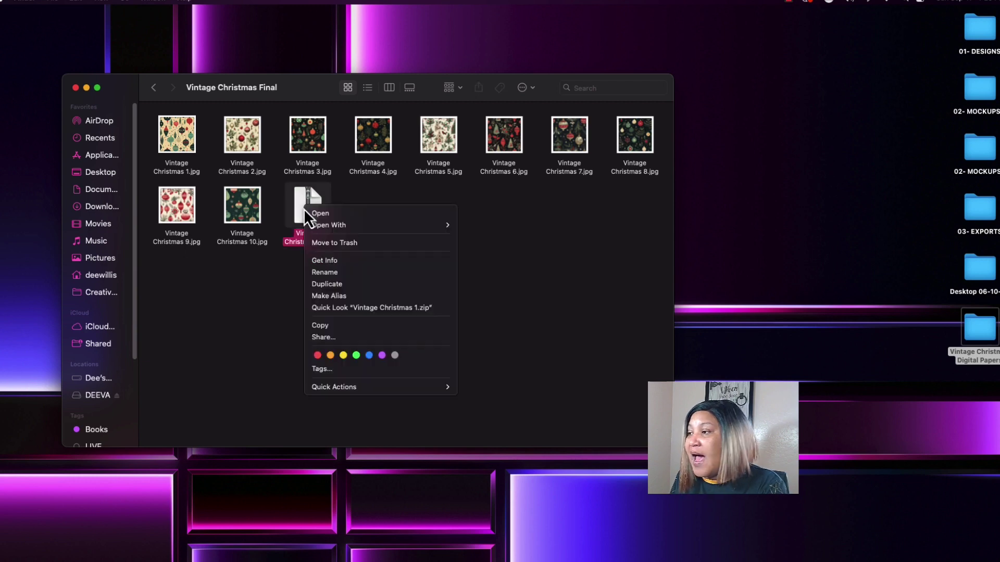
left_click(326, 260)
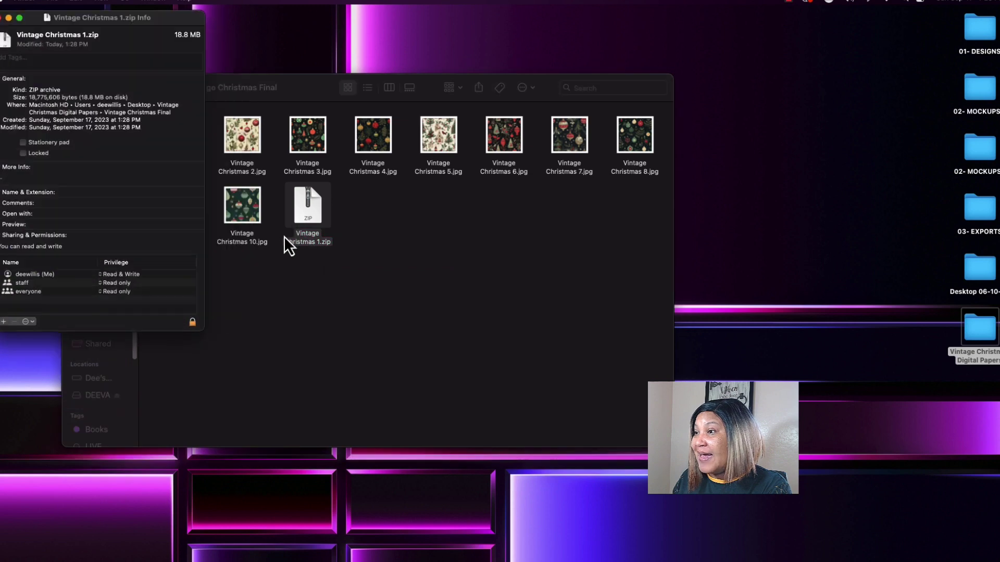
left_click_drag(121, 23, 274, 112)
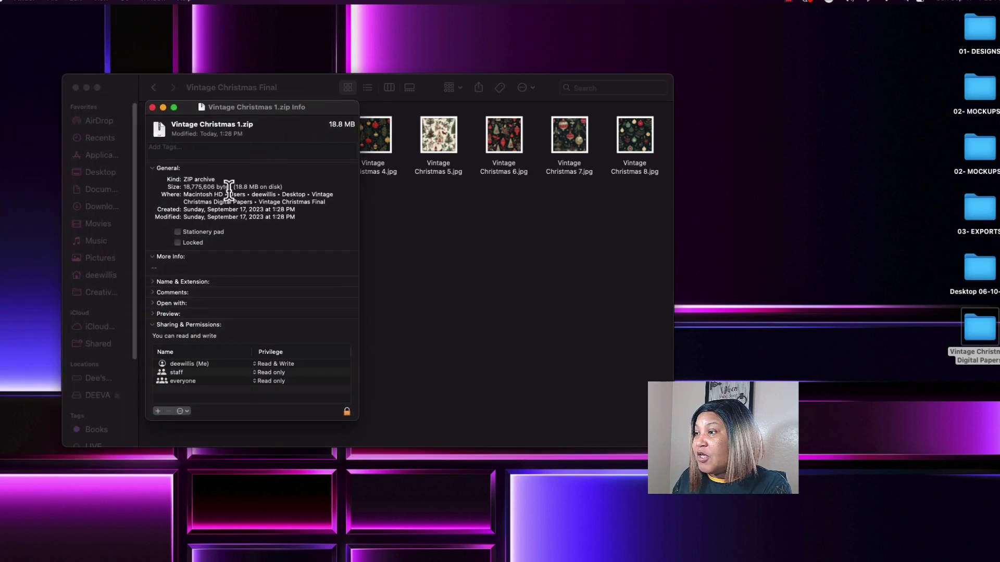
left_click_drag(223, 186, 288, 190)
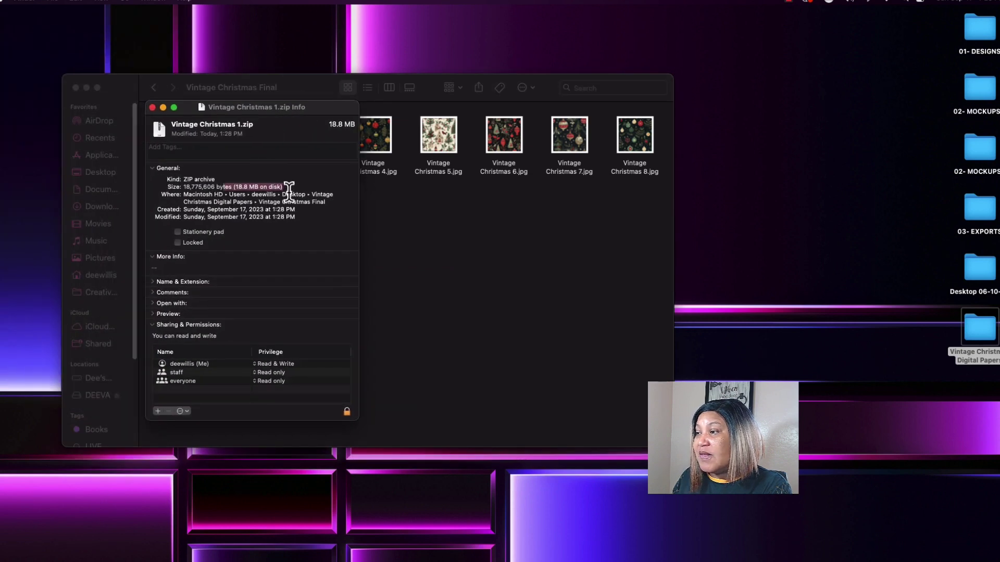
left_click(245, 200)
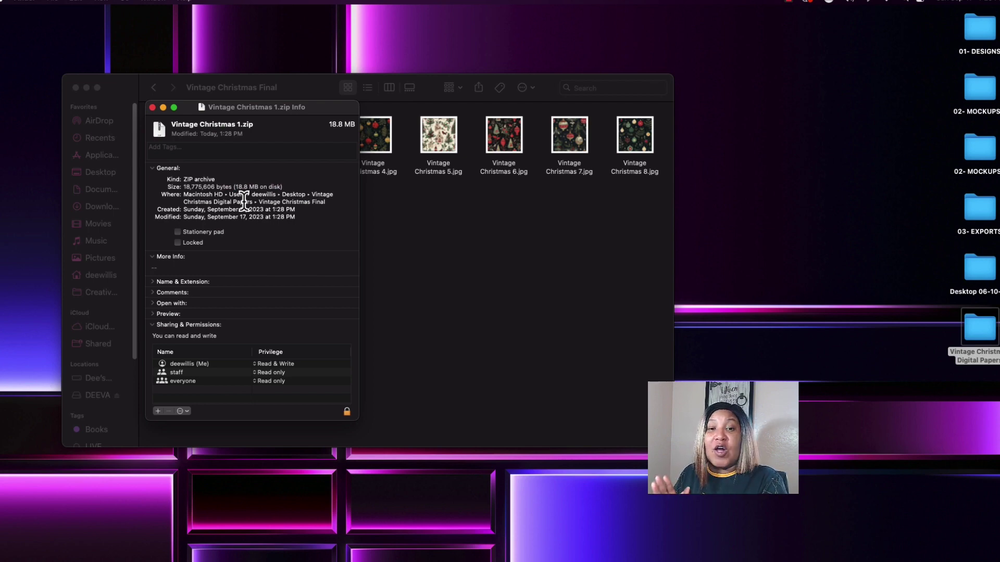
left_click(152, 108)
mouse_move(307, 213)
left_mouse_down()
mouse_move(417, 279)
mouse_move(357, 275)
mouse_move(336, 225)
mouse_move(327, 268)
mouse_move(323, 212)
mouse_move(314, 214)
left_mouse_up()
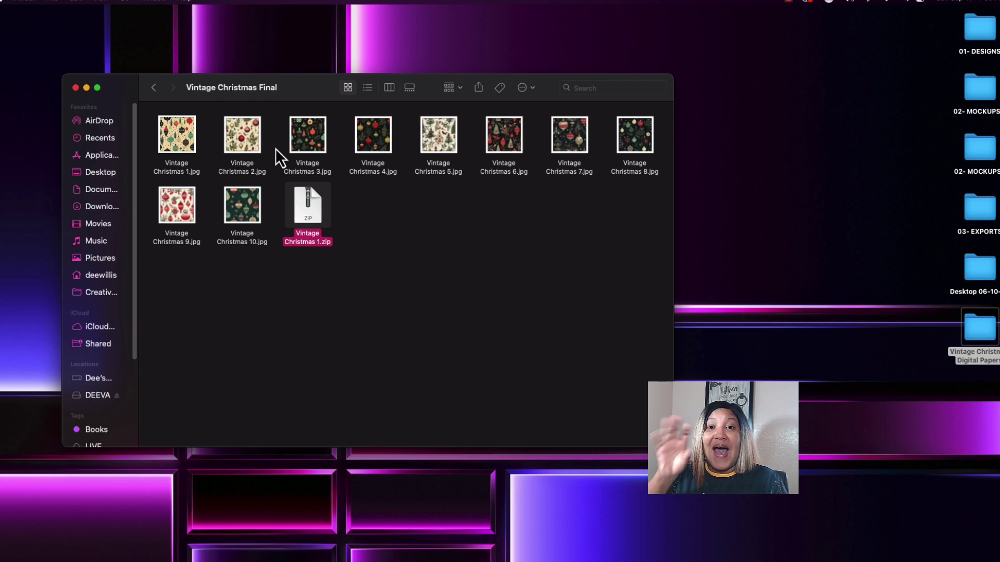
left_click(189, 145)
left_click(243, 144)
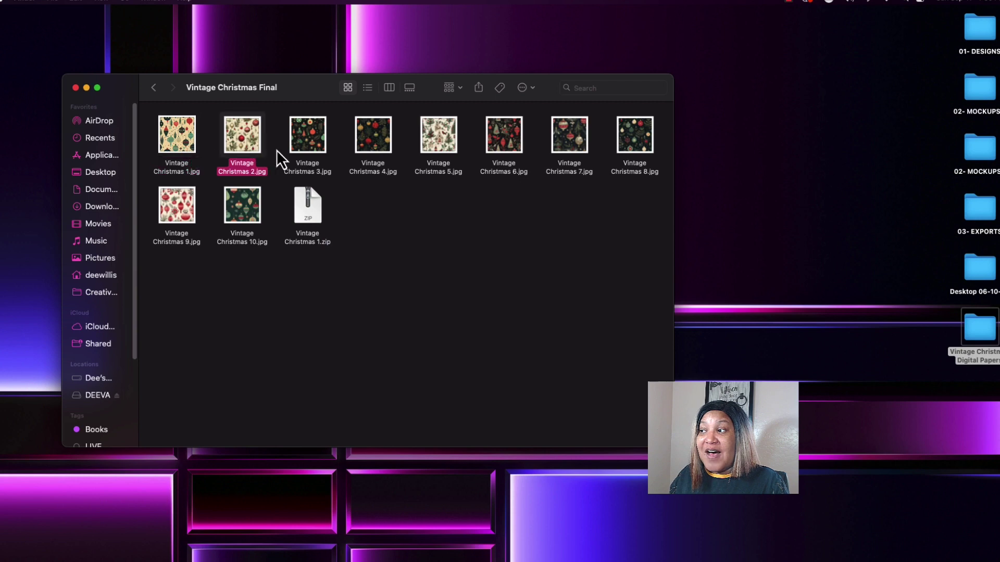
left_click(307, 141)
left_click(376, 139)
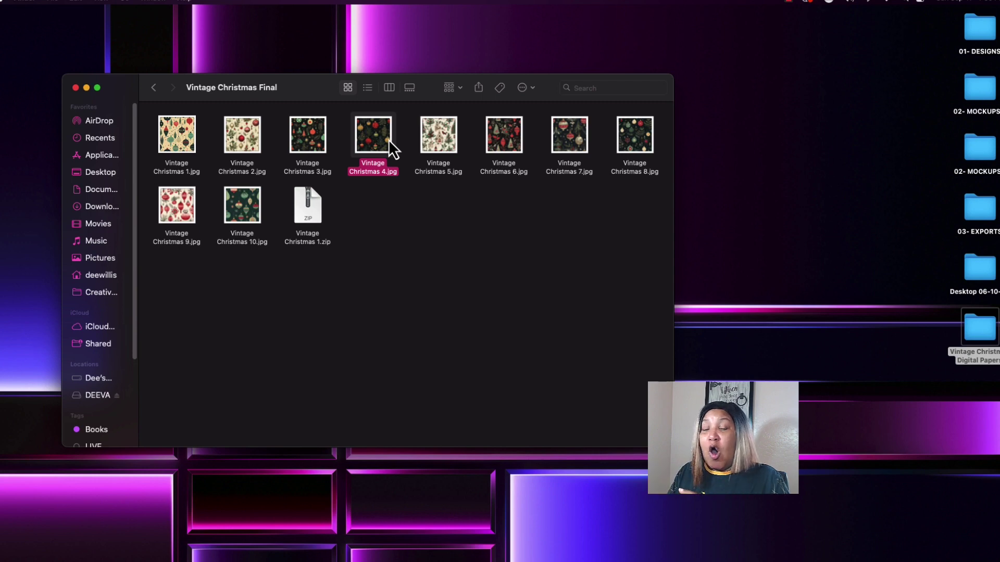
left_click(323, 209)
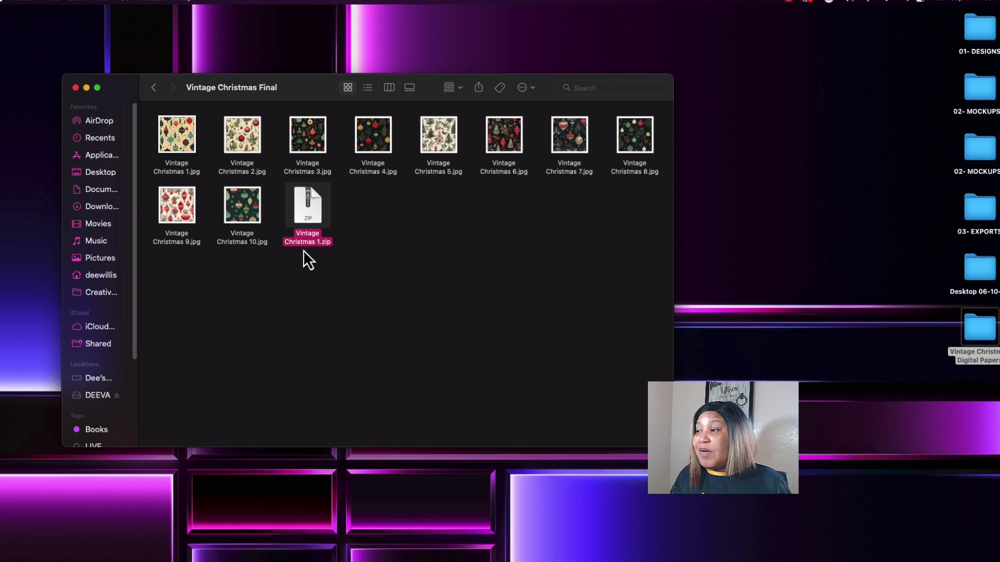
mouse_move(301, 220)
left_mouse_down()
mouse_move(304, 239)
mouse_move(301, 226)
left_mouse_up()
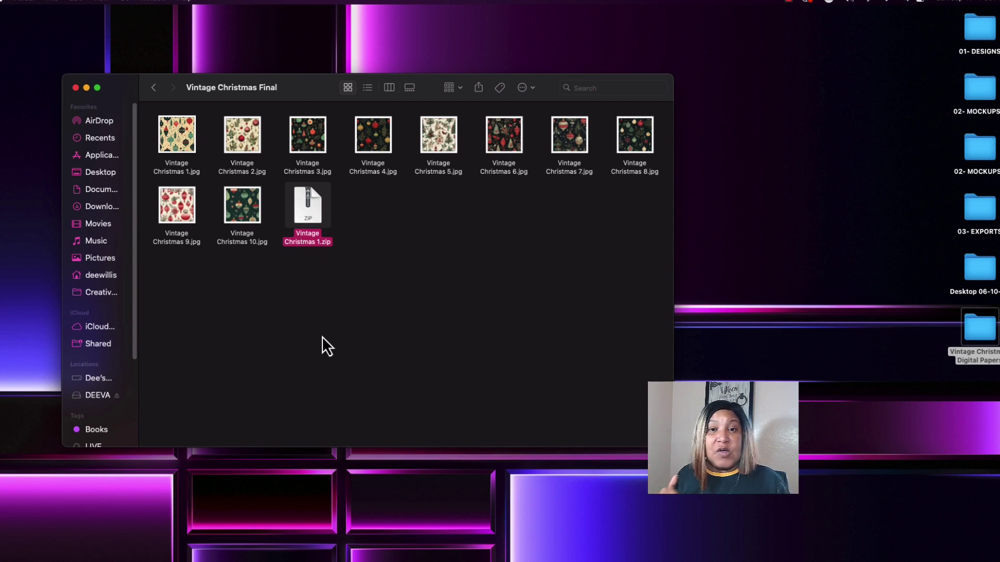
Step: Extract Vintage Christmas 1.zip and check the extracted folder holds the ten JPEGs
right_click(312, 213)
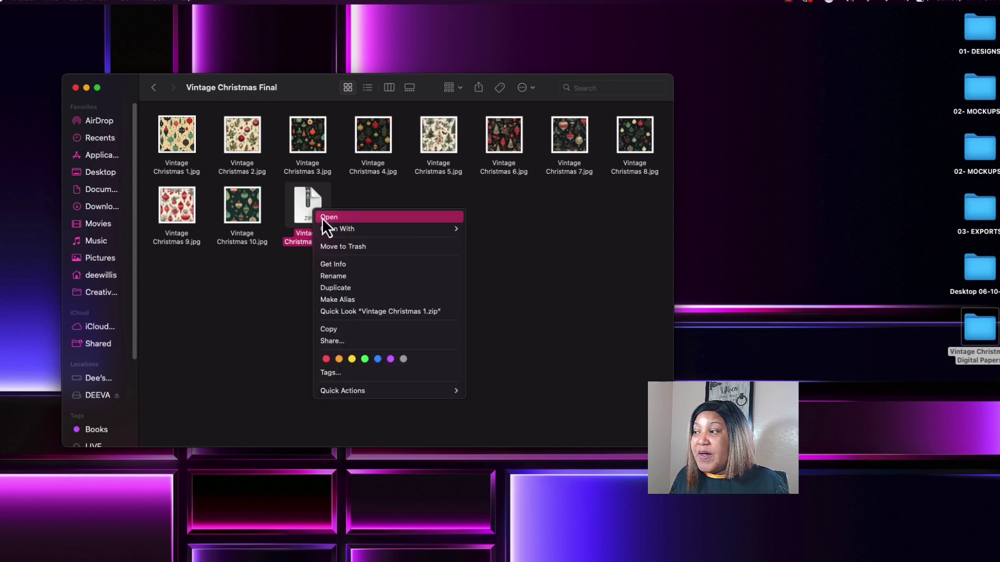
left_click(321, 218)
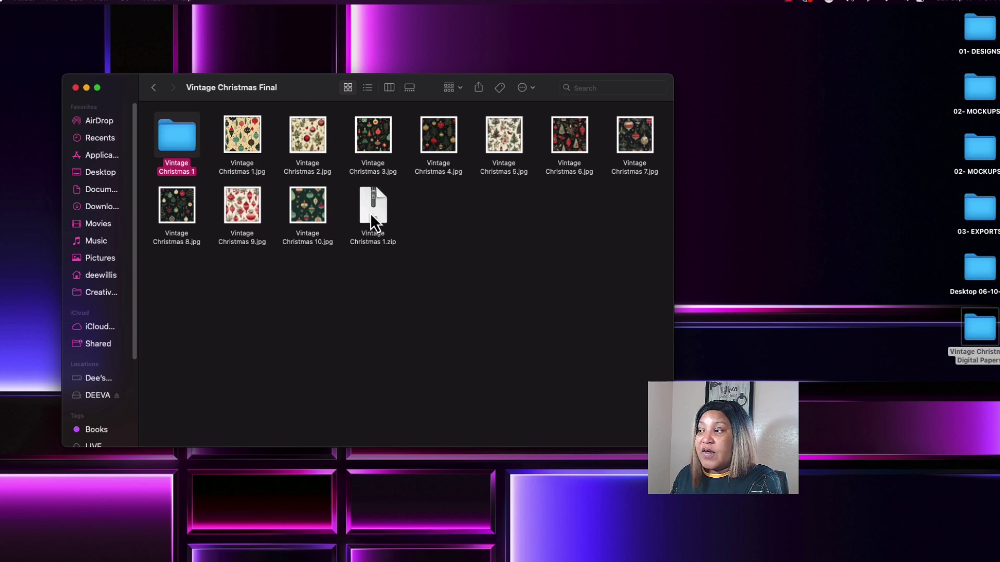
left_click_drag(424, 255, 461, 247)
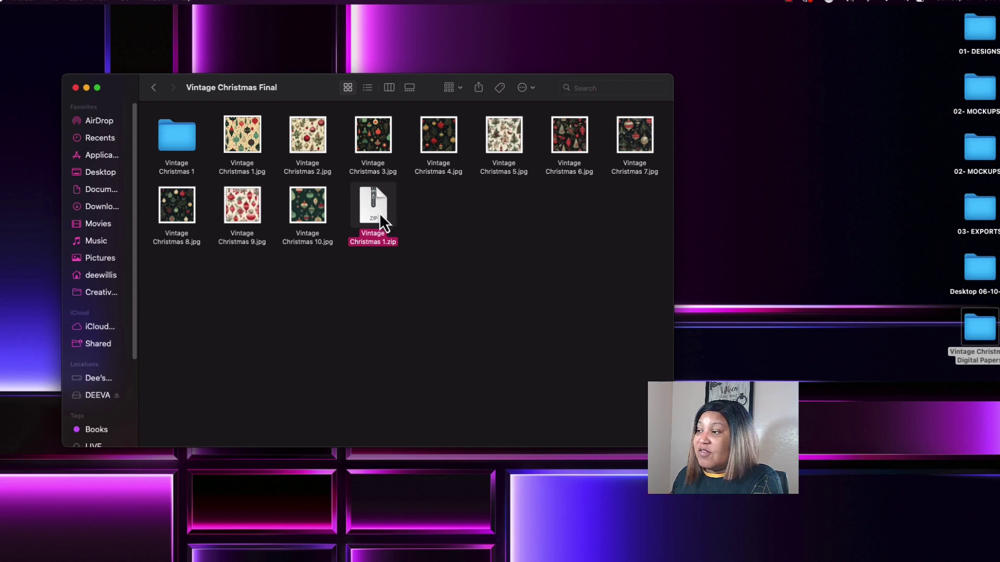
double_click(181, 145)
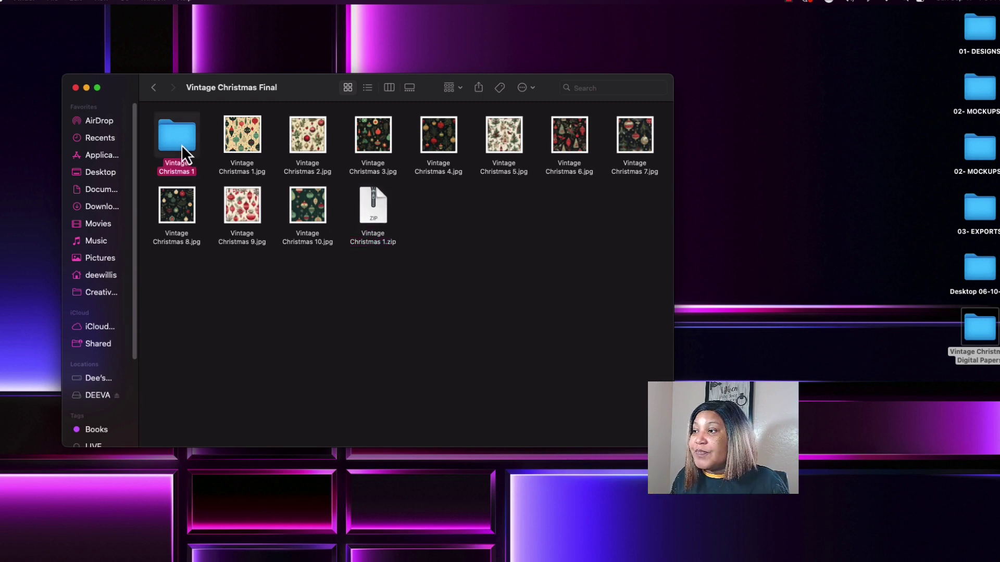
left_click(154, 87)
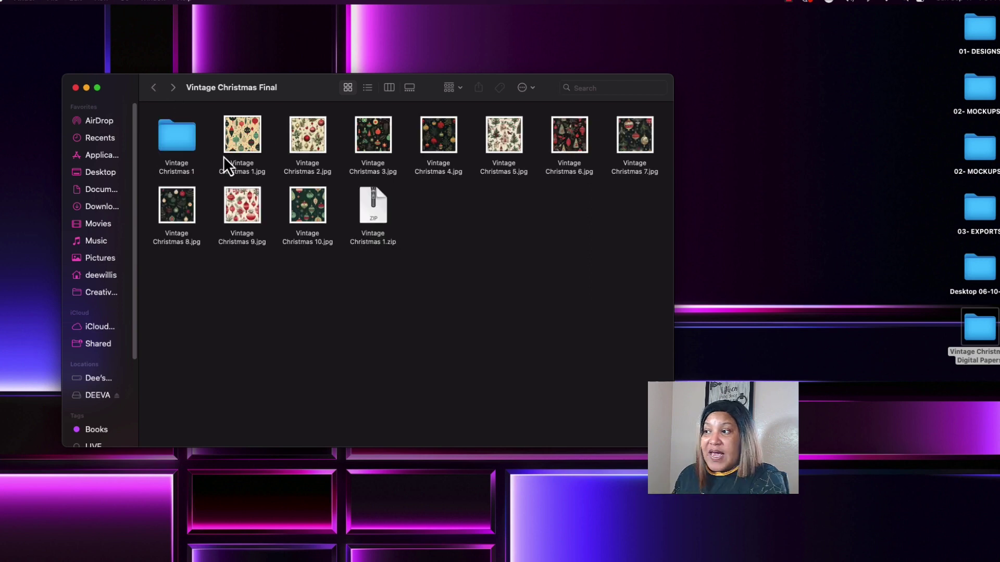
Step: Move the extracted Vintage Christmas 1 folder to Trash and return to Vintage Christmas Digital Papers
left_click(183, 139)
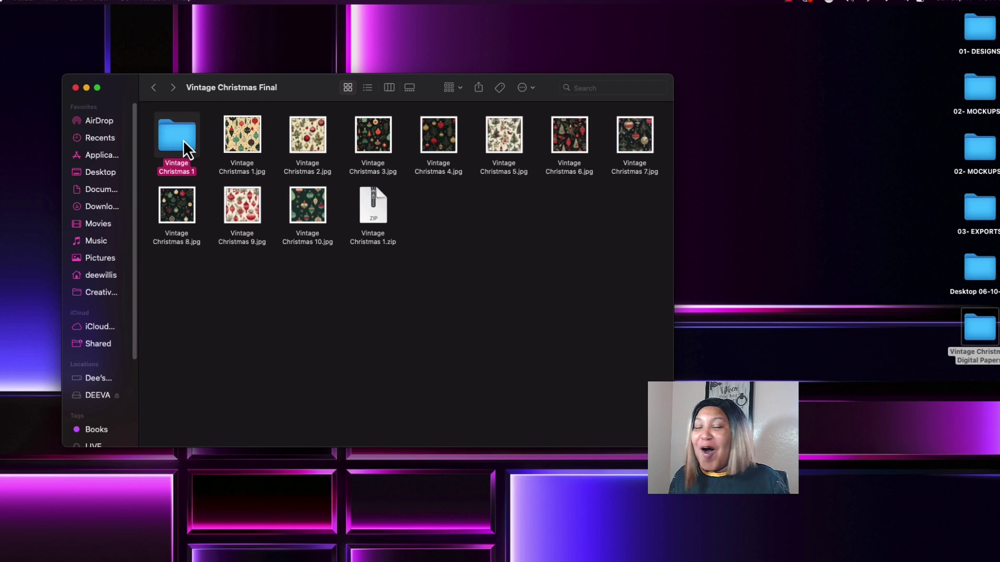
right_click(183, 140)
left_click(203, 160)
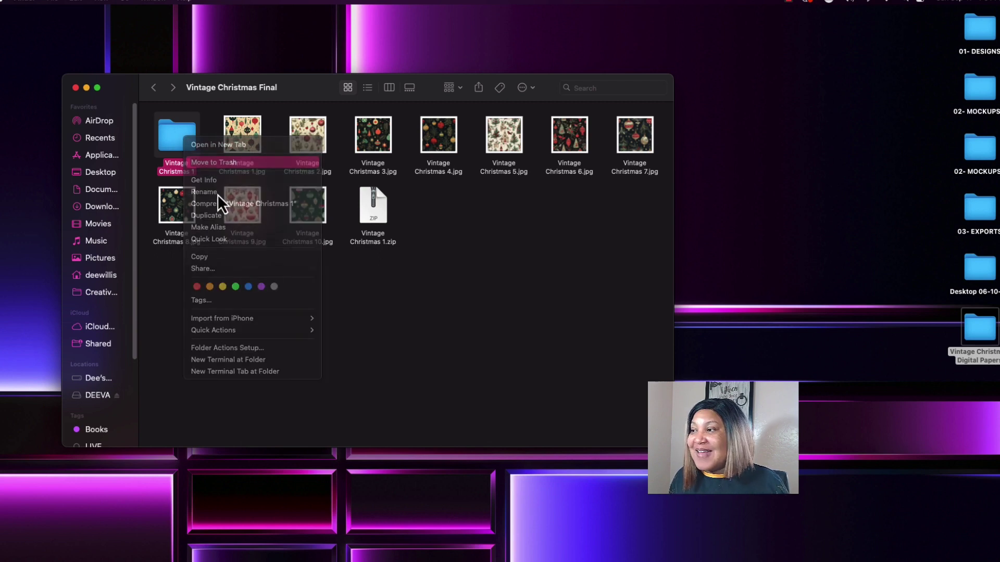
left_click(301, 207)
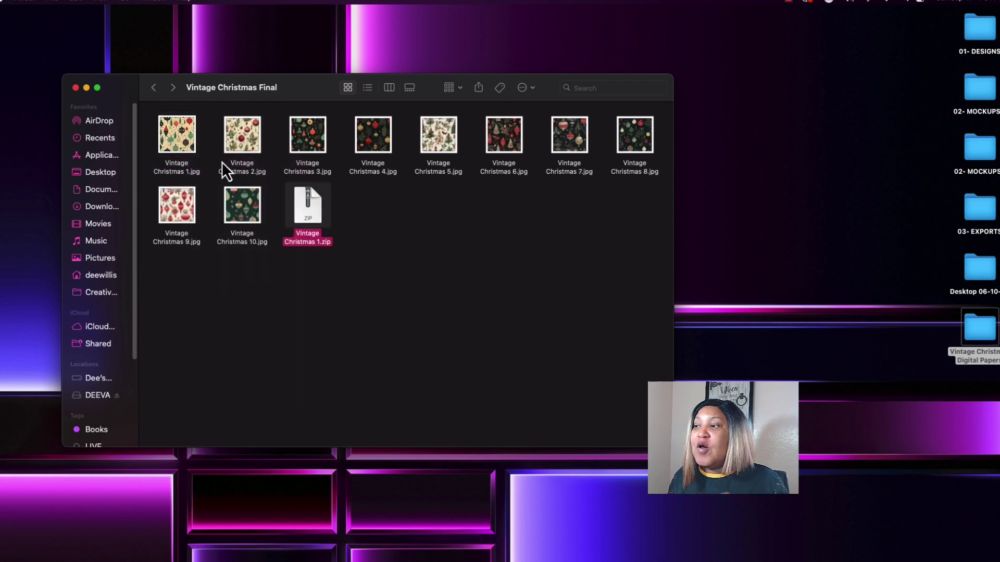
left_click(154, 87)
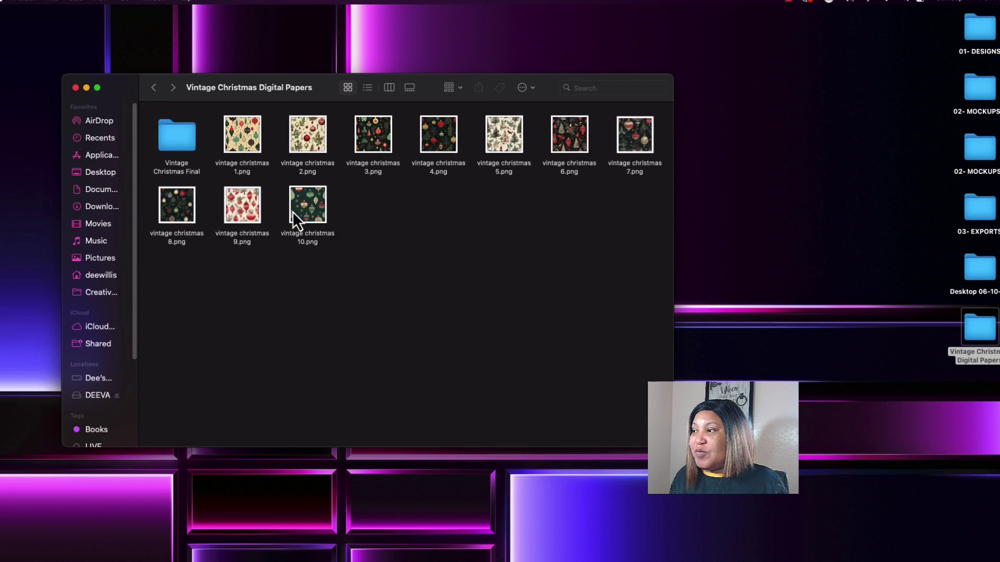